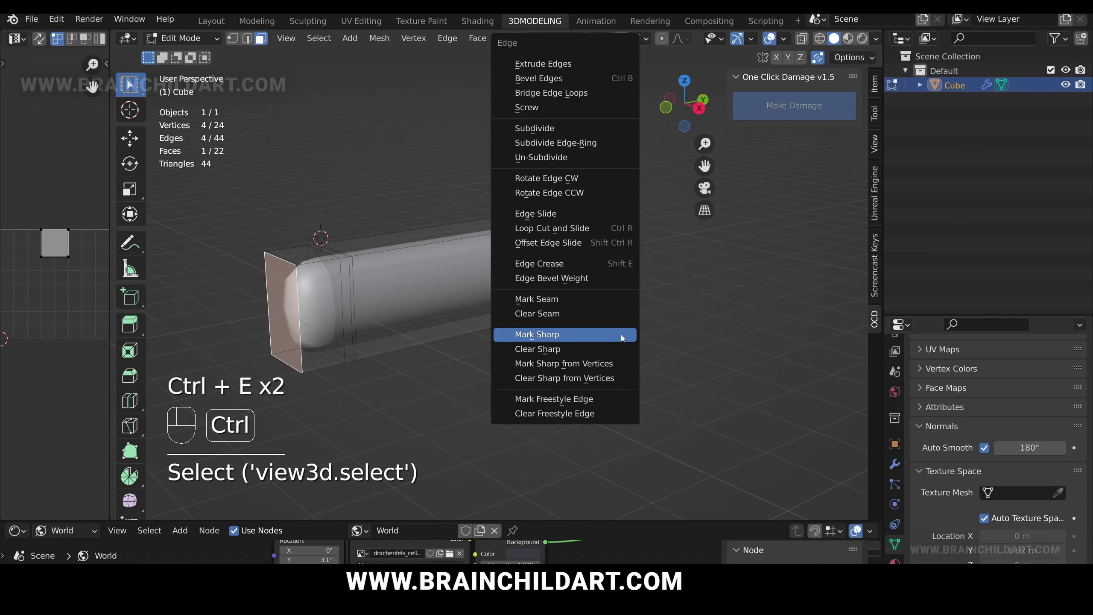
Step: Mark the edges of the handle's end face as sharp
left_click(622, 337)
key("Tab")
middle_click_drag(568, 338, 529, 340)
scroll(531, 337, "down", 4)
middle_click_drag(609, 317, 516, 282)
Step: Add further edge loops on the handle to the selection and mark them as sharp
key("Tab")
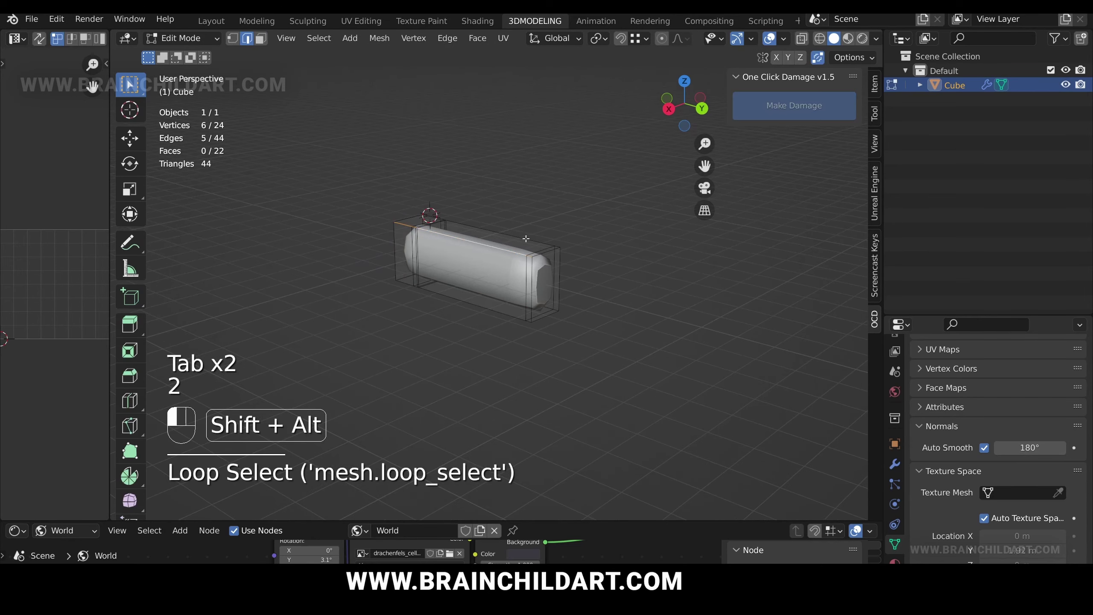
middle_click_drag(568, 306, 442, 281)
left_click(504, 304, "alt+shift")
key("ctrl+e")
left_click(646, 336)
key("Tab")
Step: Inspect the handle's shading around its sharp edges from several distances and angles
scroll(596, 317, "down", 3)
scroll(543, 288, "up", 1)
scroll(509, 294, "up", 2)
key("Tab")
key("Tab")
scroll(516, 293, "down", 2)
middle_click_drag(530, 294, 505, 289)
scroll(518, 291, "up", 3)
Step: Select a loop of faces on the handle
key("Tab")
key("3")
left_click(447, 304, "alt")
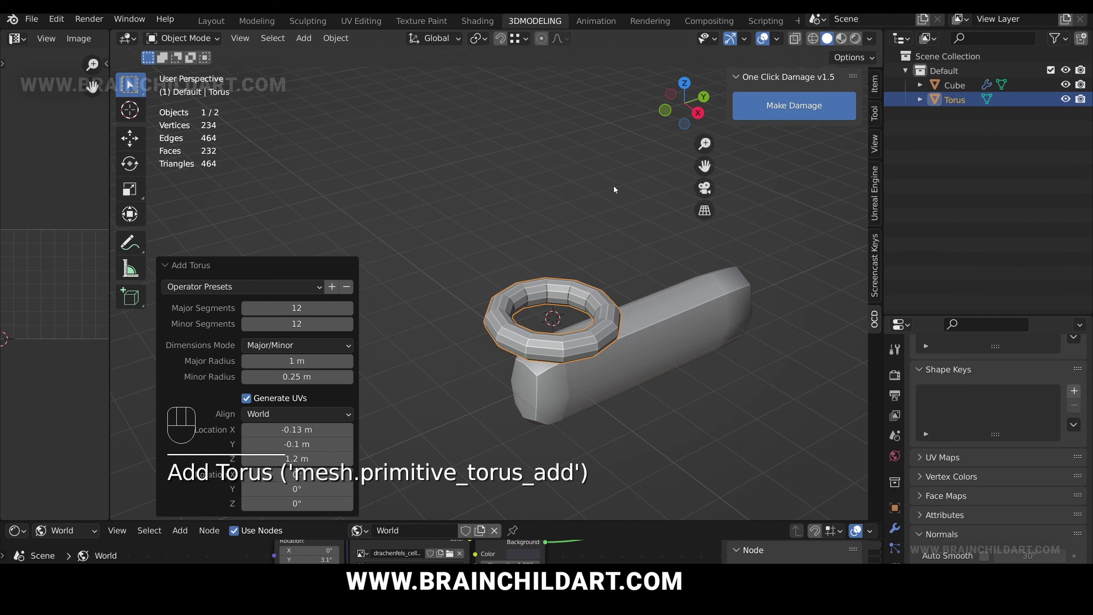
Step: Shade the whole torus smooth
key("Tab")
key("a")
key("q")
left_click(615, 188)
key("Tab")
Step: Move the torus beyond the handle's wide end as seen from the right side
mouse_move(656, 204)
middle_mouse_down("alt")
mouse_move(639, 153)
mouse_move(602, 179)
middle_mouse_up("alt")
middle_click_drag(602, 179, 658, 162, "shift")
key("g")
left_click(539, 211)
Step: Rotate the torus upright by 90° and position it as a ring against the handle's wide end
key("e")
key("r")
key("x")
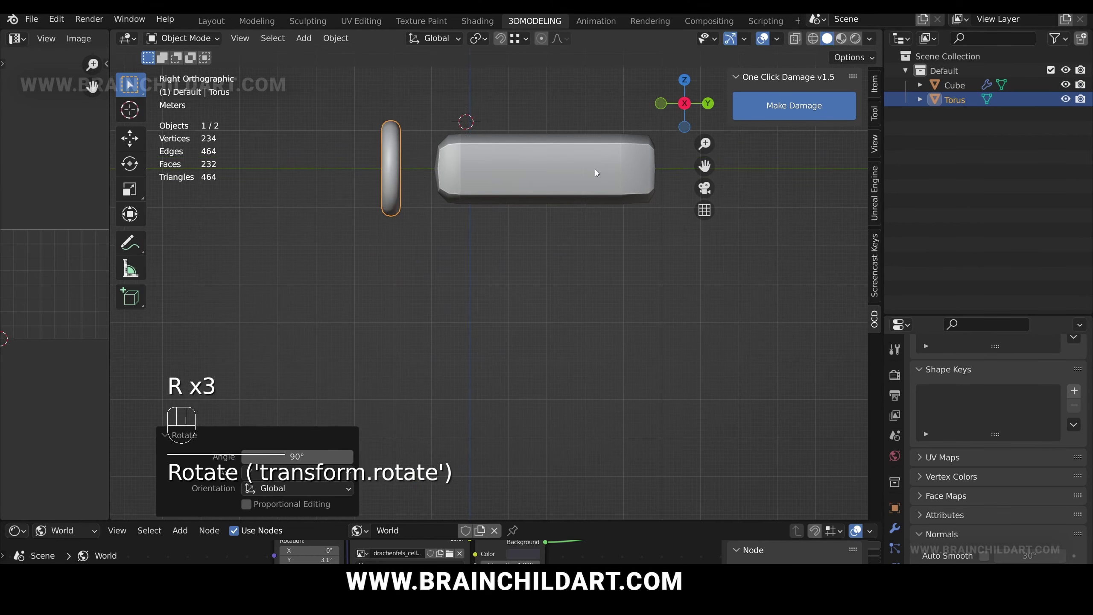
type("90")
left_click(550, 149)
middle_click_drag(562, 151, 553, 185, "shift")
left_click(543, 189)
middle_click_drag(484, 204, 527, 223, "shift")
middle_click_drag(597, 207, 570, 208, "shift")
Step: Enable Auto Smooth on the torus and set its angle to 66.7°
key("Tab")
key("ctrl+e")
key("Tab")
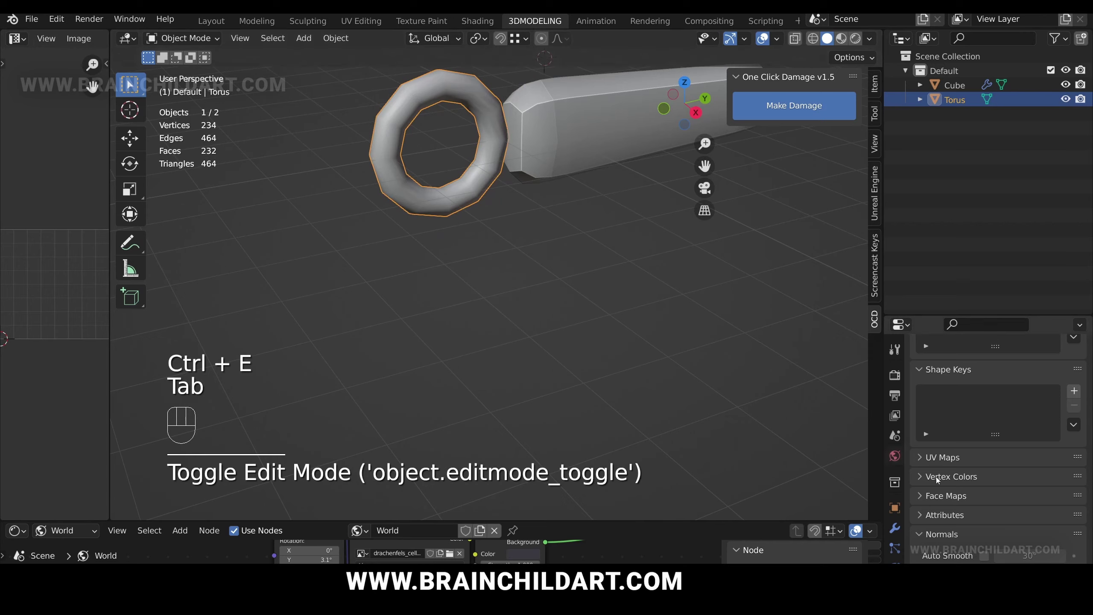
scroll(936, 476, "down", 4)
left_click(984, 436)
middle_click_drag(598, 269, 656, 345)
left_click_drag(1020, 436, 1049, 437)
scroll(636, 341, "down", 4)
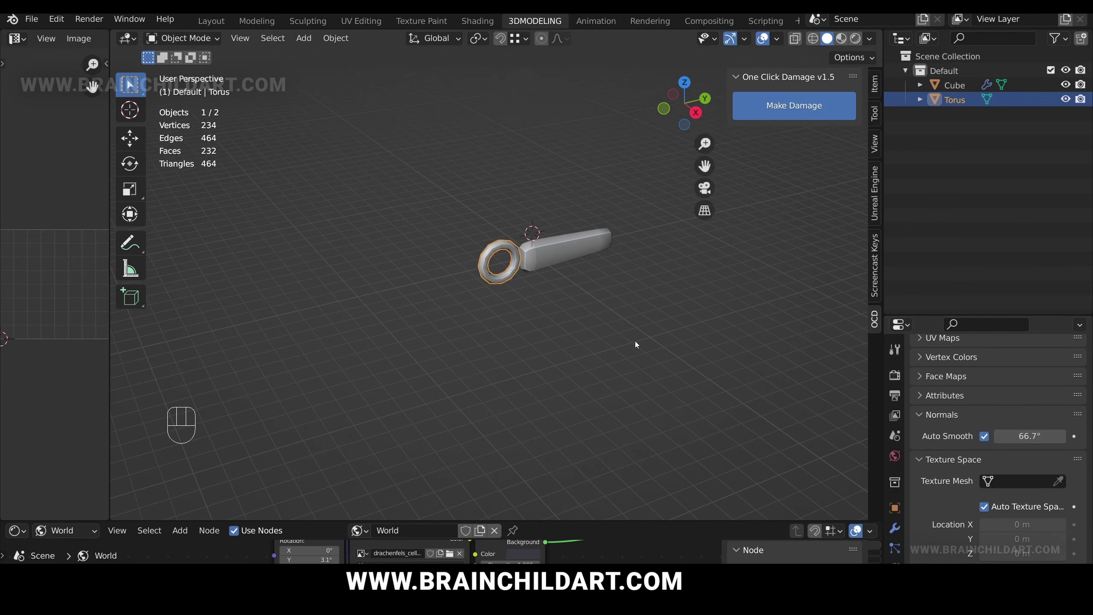
Step: Select the inner edge loop and a neighbouring loop of the torus and mark them as sharp
scroll(542, 294, "up", 4)
key("Tab")
left_click(529, 241, "alt")
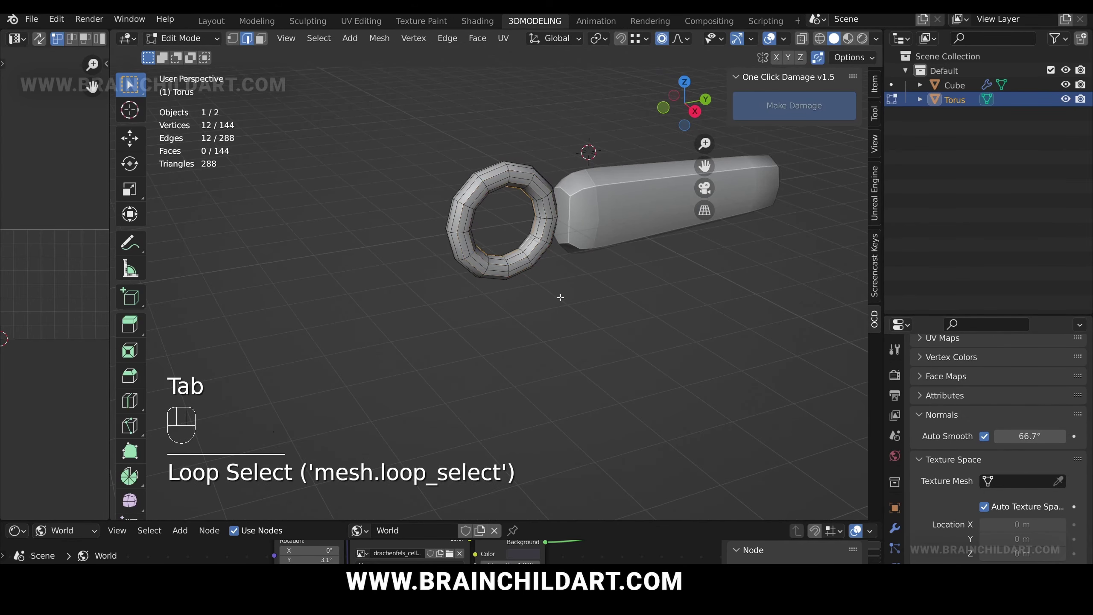
middle_click_drag(558, 299, 528, 262)
left_click(515, 238, "alt+shift")
key("ctrl+e")
left_click(613, 320)
key("Tab")
mouse_move(589, 312)
middle_mouse_down()
mouse_move(562, 276)
mouse_move(579, 295)
middle_mouse_up()
scroll(544, 275, "down", 4)
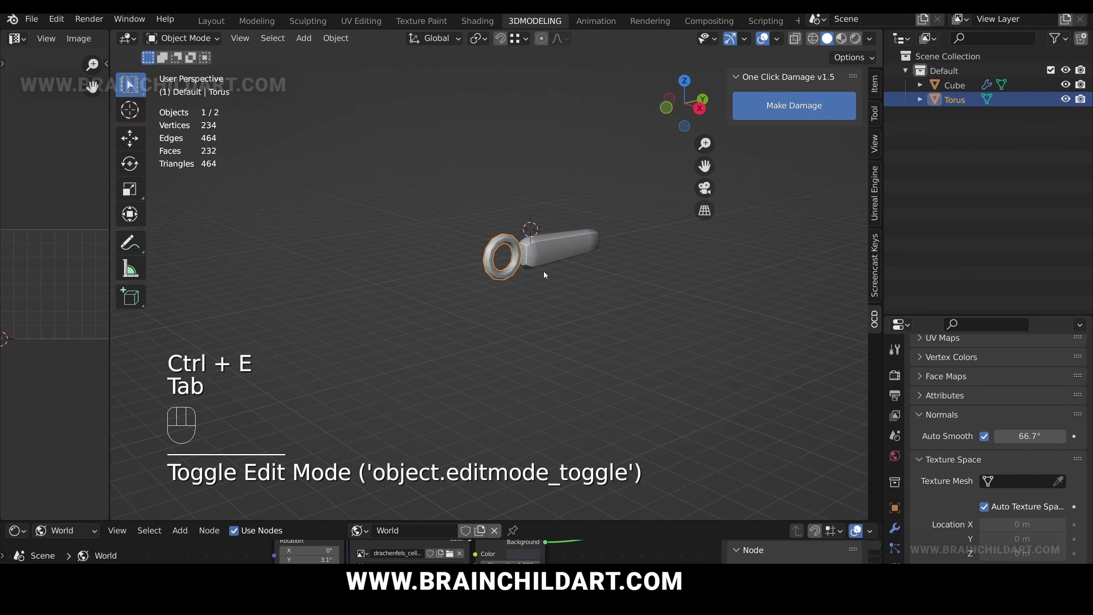
Step: Select the handle's narrow end face for editing
scroll(543, 272, "up", 4)
left_click(596, 250)
middle_click_drag(596, 251, 492, 266)
middle_click_drag(658, 274, 577, 246, "shift")
key("Tab")
key("3")
key("shift+d")
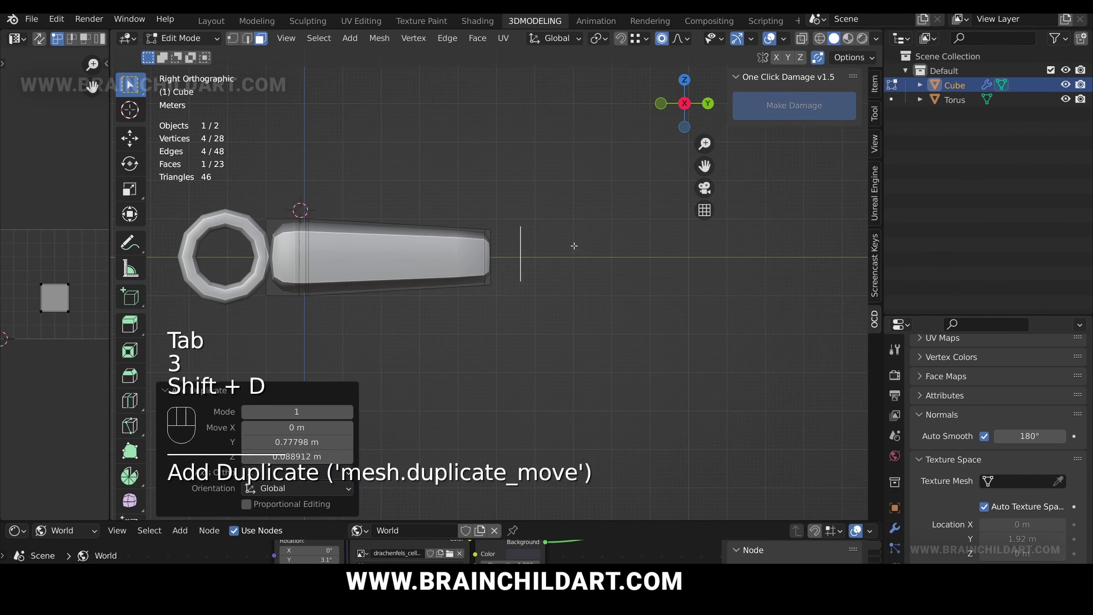
key("ctrl+z")
key("g")
key("Tab")
key("Tab")
Step: Duplicate the handle's narrow end face, move the copy outward along Y and separate it into its own object
key("shift+d")
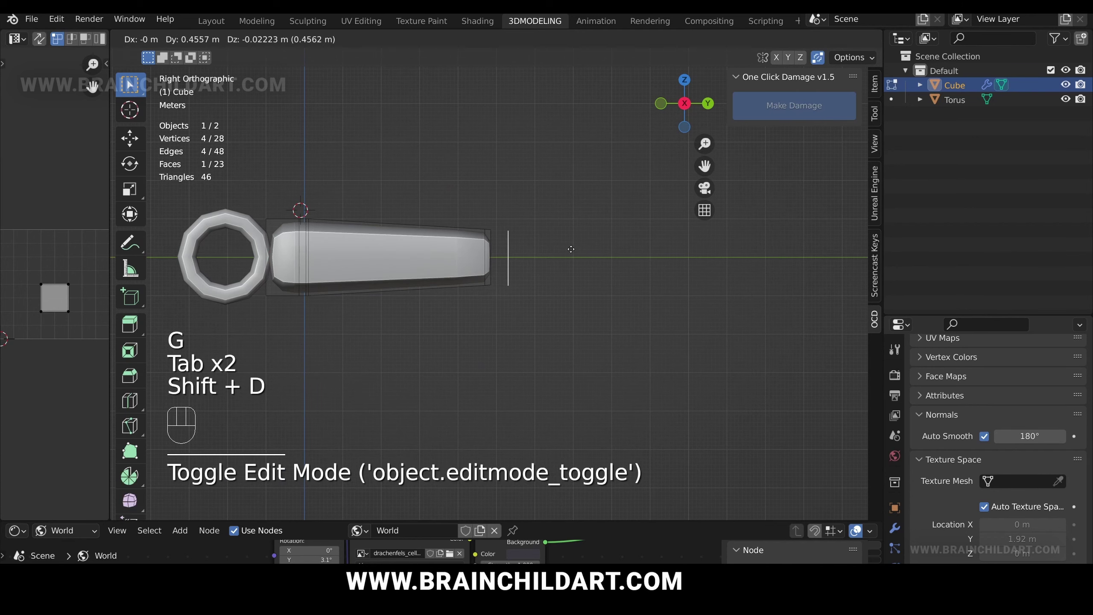
right_click(571, 249)
key("g")
key("y")
left_click(601, 246)
key("p")
left_click(526, 251)
left_click(526, 251)
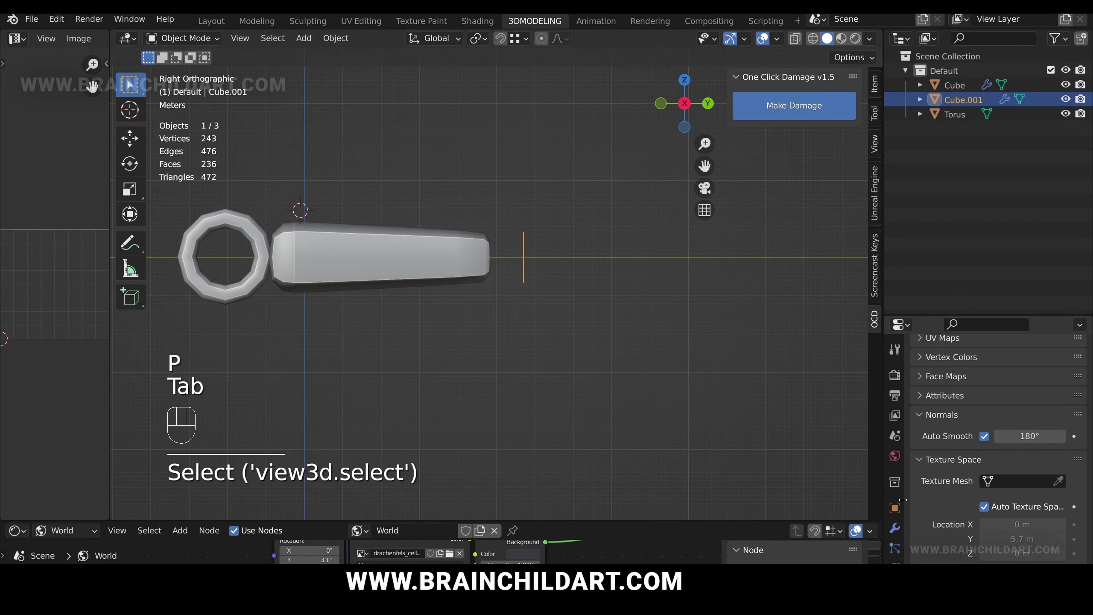
Step: Remove the separated face's modifier and move the face about 0.83 m along negative Y, close to the handle's end
left_click(894, 528)
left_click(1059, 394)
mouse_move(591, 259)
middle_mouse_down()
mouse_move(517, 303)
mouse_move(515, 272)
mouse_move(573, 259)
mouse_move(532, 247)
mouse_move(573, 257)
middle_mouse_up()
key("Tab")
key("a")
scroll(530, 266, "up", 2)
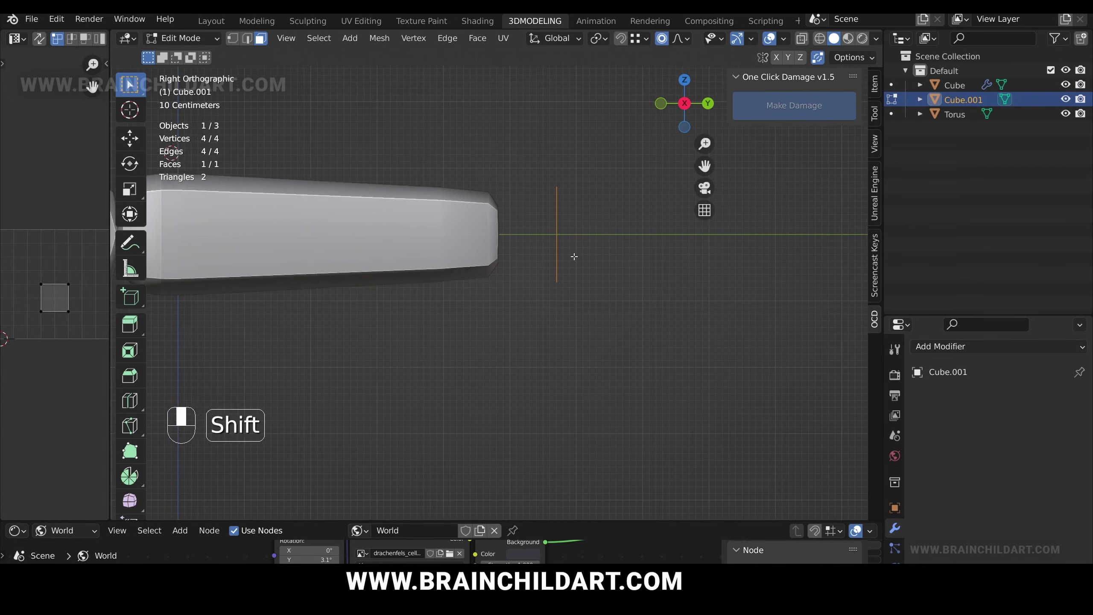
key("g")
left_click(542, 257)
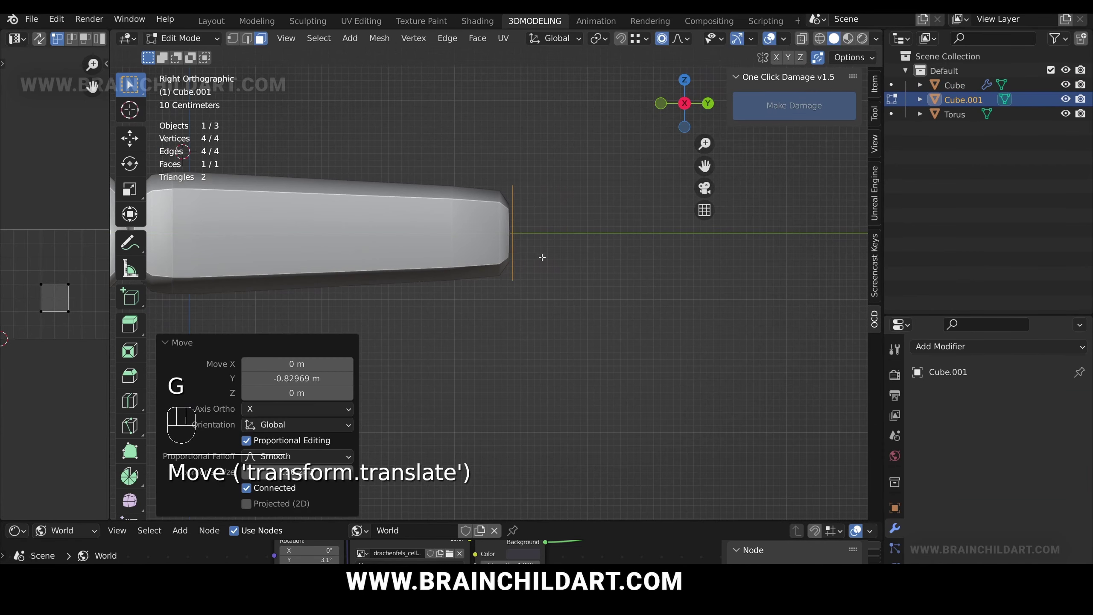
Step: Extrude the face about 0.36 m to form the guard and scale it up slightly
left_click(568, 273)
key("e")
key("s")
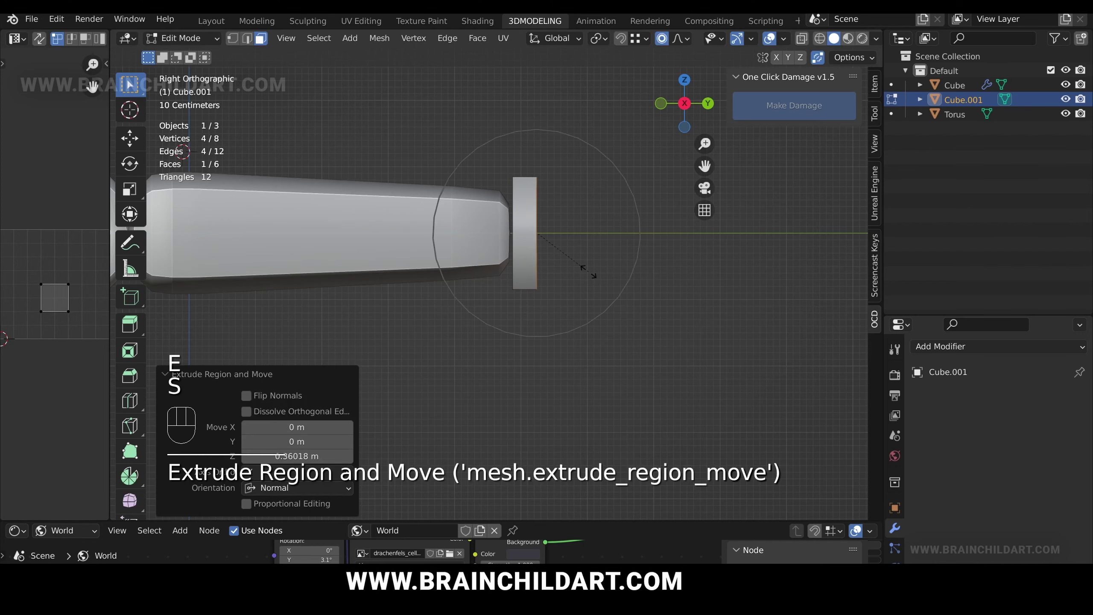
left_click(568, 275)
Step: Extrude the guard's front face about 6.16 m to form the blade and scale the blade's end down into a taper
scroll(568, 276, "down", 3)
left_click(792, 140)
middle_click_drag(792, 140, 687, 141, "shift")
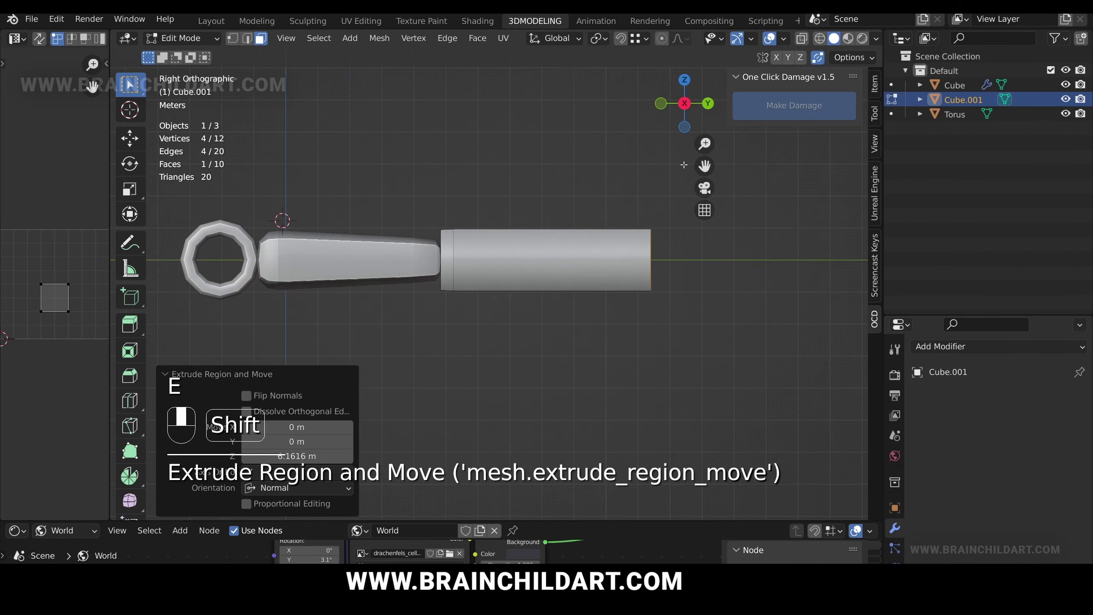
key("s")
left_click(663, 200)
Step: Extrude a tip section from the blade's end and scale its end face to 0.475
key("e")
left_click(731, 185)
key("s")
left_click(678, 203)
Step: Add a centred lengthwise loop cut through the blade and pull its tip vertices outward along Y into a point
key("ctrl+r")
left_click(674, 256)
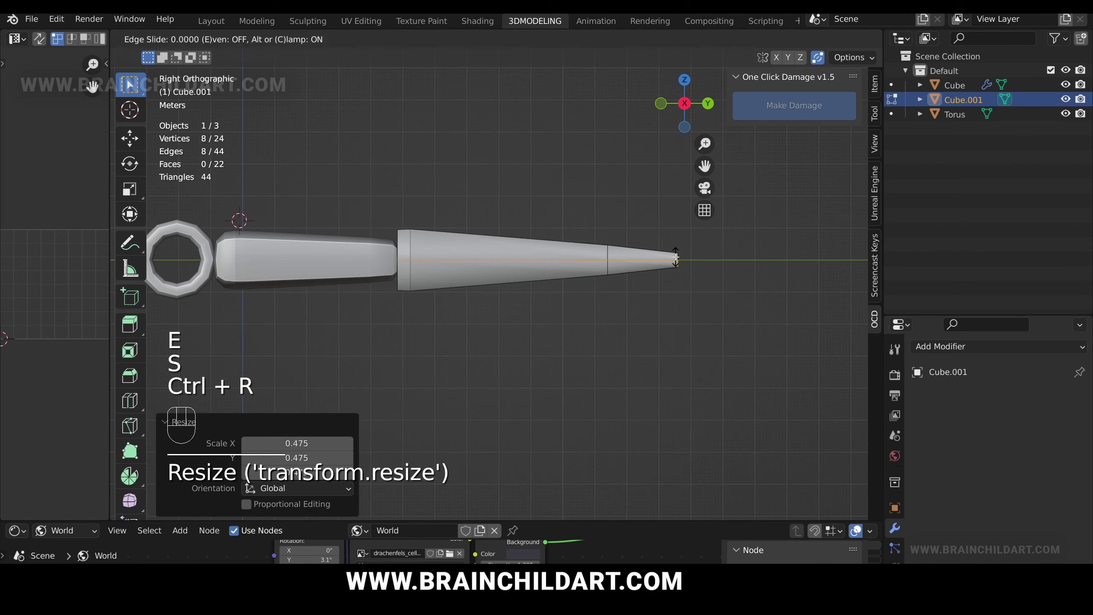
right_click(674, 256)
key("1")
left_click(678, 259)
key("z")
left_click_drag(669, 255, 693, 263)
key("z")
key("g")
key("y")
left_click(773, 257)
Step: Scale the whole guard and blade mesh thinner along X
key("Tab")
middle_click_drag(771, 194, 635, 222)
key("Tab")
key("a")
key("s")
key("x")
left_click(534, 254)
key("Tab")
Step: Add a loop cut on the blade right beside the guard, at factor 0.970, and scale it to about 0.73
scroll(620, 235, "up", 5)
middle_click_drag(635, 221, 529, 219, "shift")
scroll(547, 261, "up", 2)
key("Tab")
key("3")
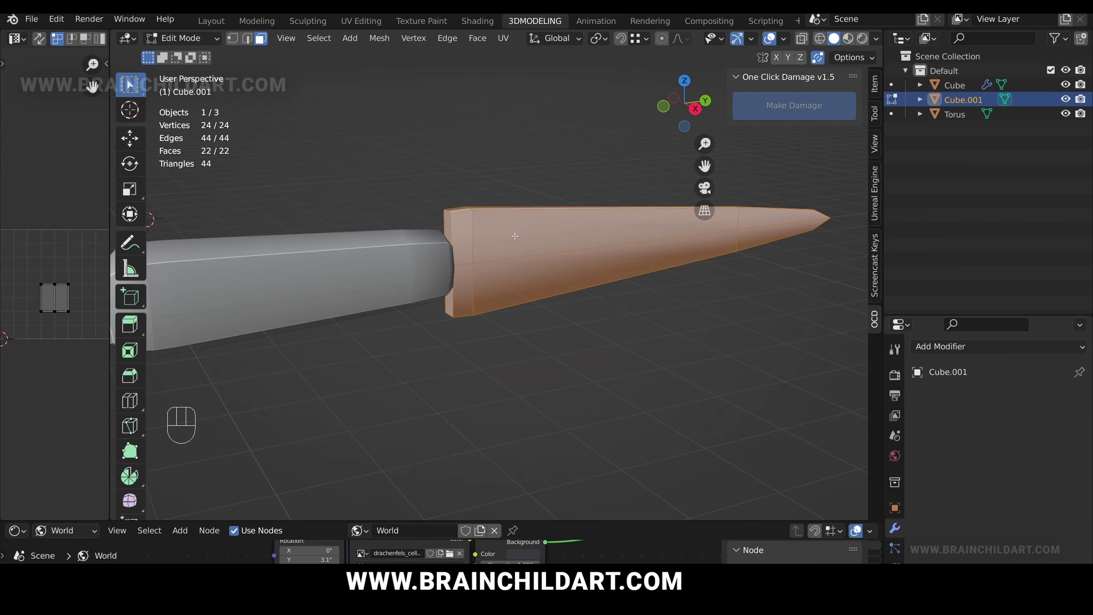
key("ctrl+r")
left_click(529, 219)
left_click(534, 225)
key("s")
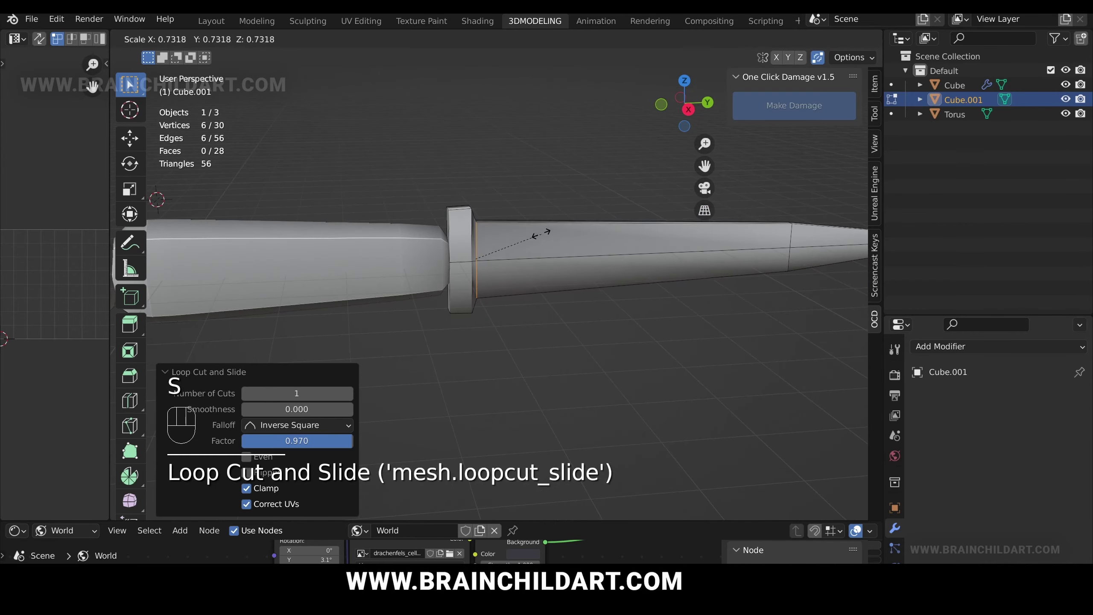
left_click(541, 234)
Step: Mark the edge loop where the blade meets the guard as sharp
key("Tab")
scroll(553, 233, "down", 6)
middle_click_drag(554, 235, 523, 246)
scroll(521, 248, "up", 6)
key("Tab")
key("ctrl+e")
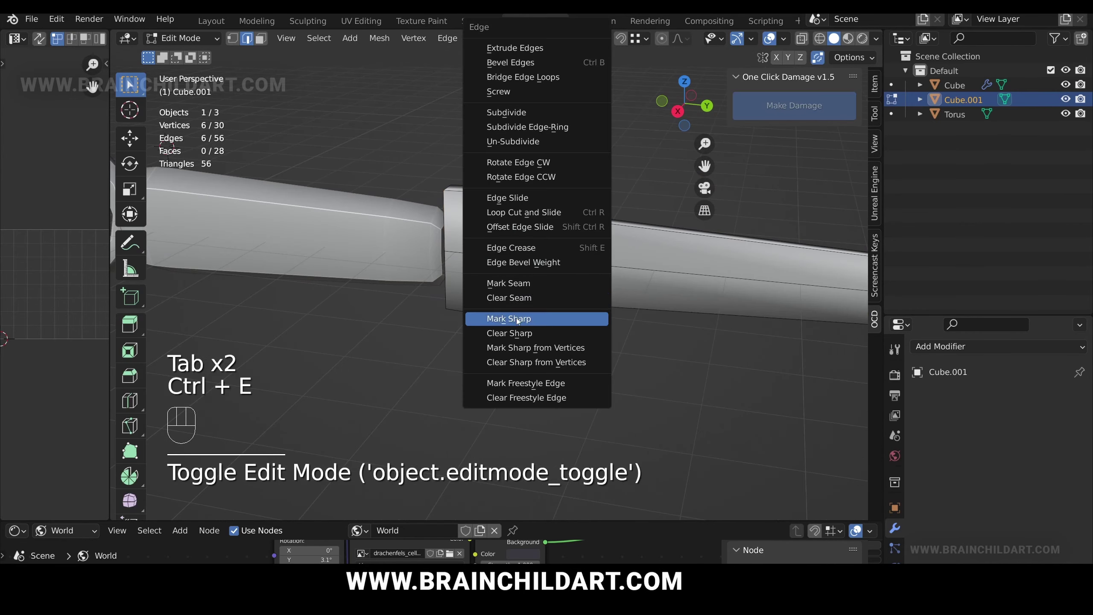
left_click(517, 318)
key("Tab")
scroll(523, 322, "down", 6)
Step: Enable Auto Smooth on the blade and set its angle to 84.2°
left_click(894, 517)
scroll(958, 473, "down", 5)
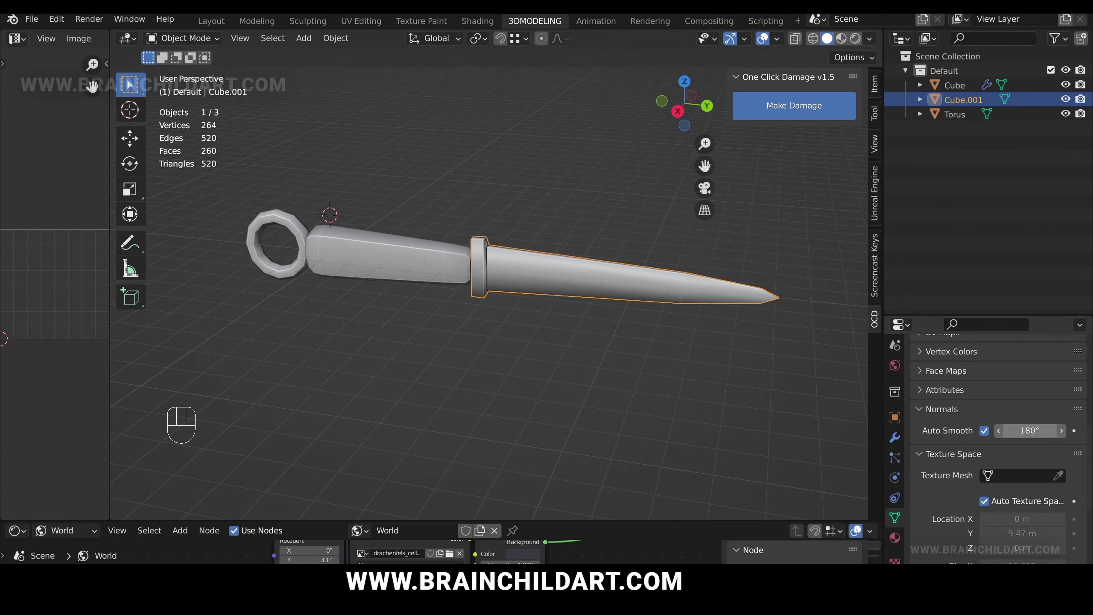
left_click(984, 430)
mouse_move(1029, 430)
left_mouse_down()
mouse_move(1046, 430)
mouse_move(1031, 430)
left_mouse_up()
middle_click_drag(624, 298, 596, 297)
scroll(598, 297, "down", 1)
Step: Select the front section of the blade and scale it thinner along X to about 0.31
key("Tab")
left_click(601, 296, "alt")
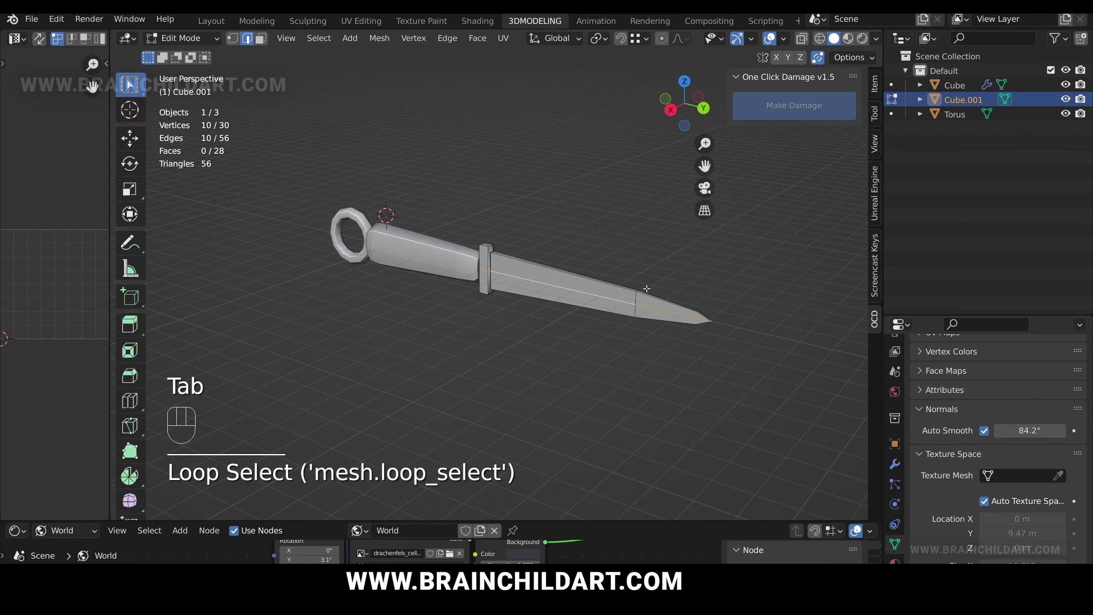
scroll(671, 284, "up", 2)
middle_click_drag(675, 284, 573, 273)
left_click(706, 307, "shift")
middle_click_drag(707, 307, 611, 259)
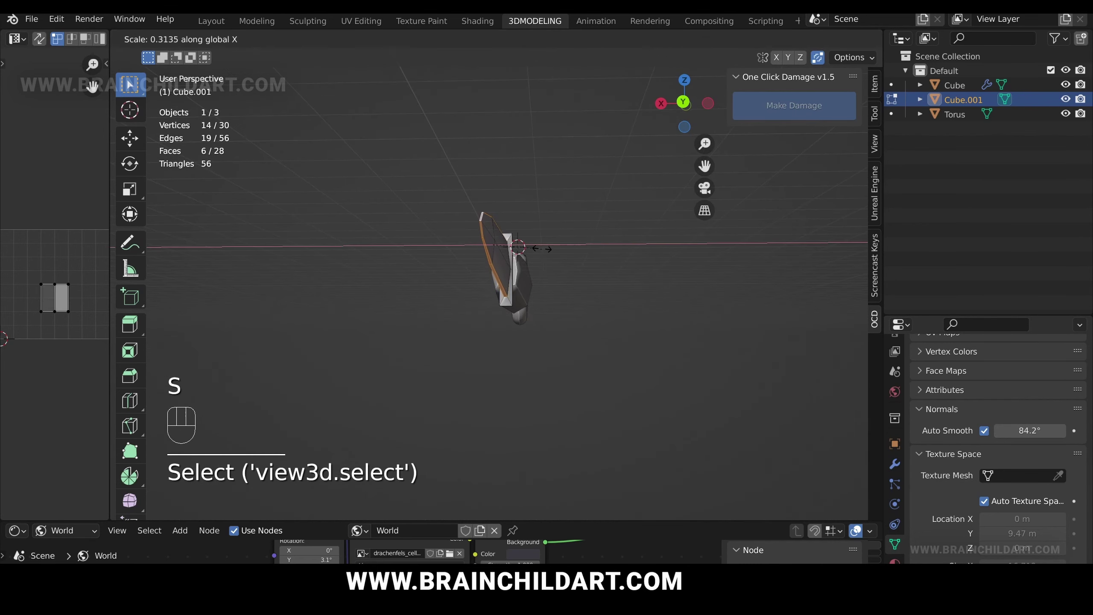
left_click(540, 248)
Step: Select the edges toward the blade's tip on both sides and scale them together
middle_click_drag(540, 248, 639, 302)
key("2")
left_click(637, 305)
left_click(731, 320, "shift")
middle_click_drag(732, 319, 439, 308)
left_click(351, 319, "shift")
key("s")
left_click(516, 301)
key("Tab")
key("Tab")
Step: Mark the lengthwise edge loop along the middle of the blade as sharp
middle_click_drag(517, 297, 524, 276)
left_click(685, 277, "alt")
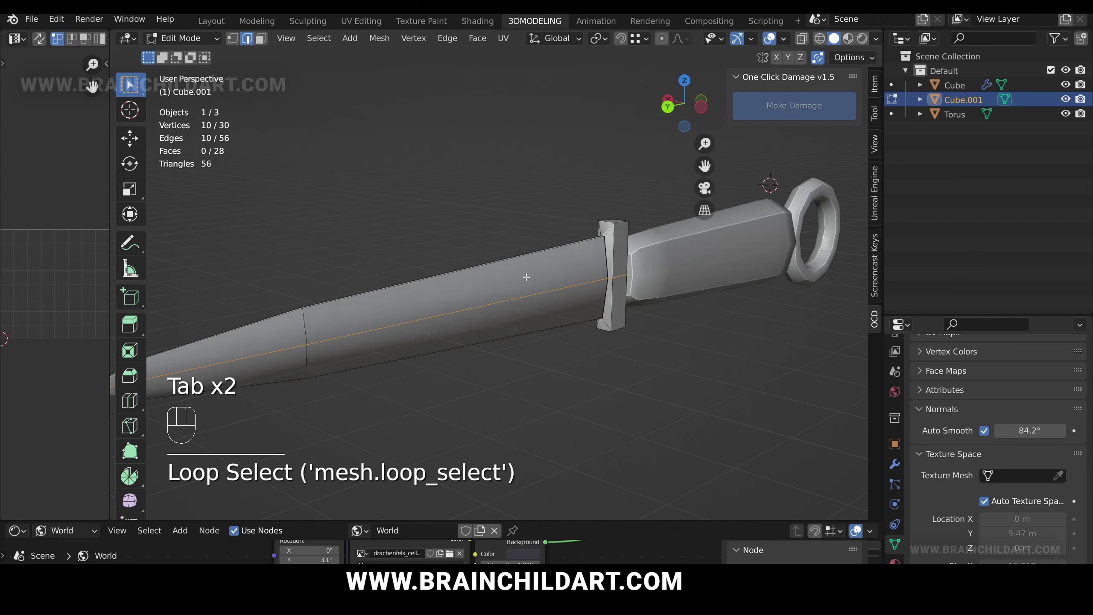
key("ctrl+e")
left_click(691, 329)
key("Tab")
Step: Set the blade's Auto Smooth angle to 76.3°
middle_click_drag(615, 321, 772, 315)
scroll(635, 285, "up", 4)
key("Tab")
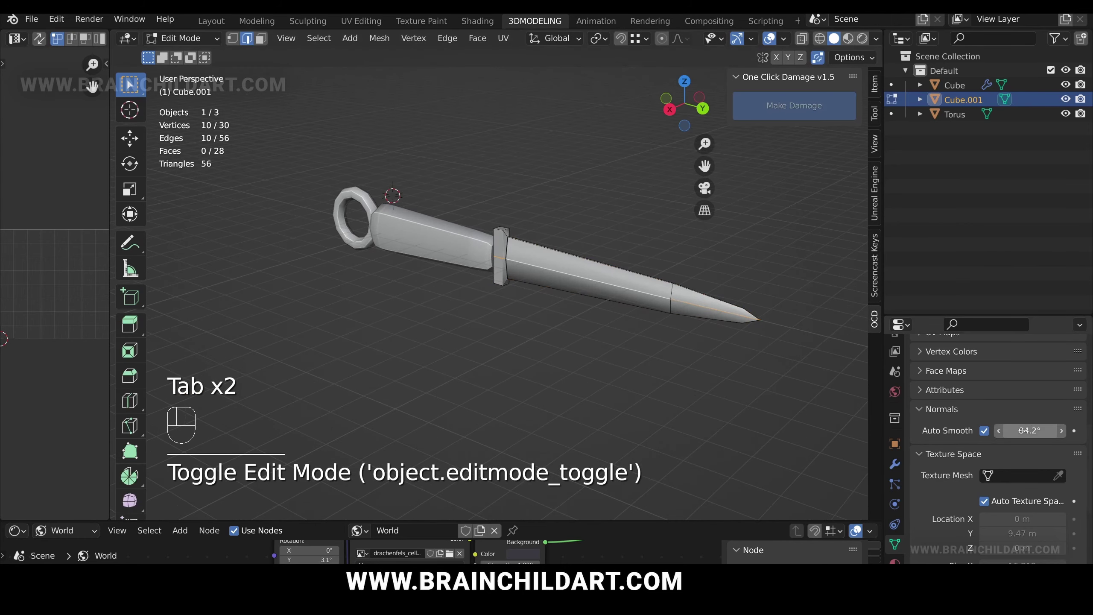
left_click_drag(1023, 430, 1003, 430)
key("Tab")
middle_click_drag(722, 342, 735, 317)
Step: Enlarge the whole guard and blade mesh and move it about 1.36 m along Y in the right view
scroll(721, 309, "down", 4)
middle_click_drag(662, 297, 677, 288)
middle_click_drag(677, 288, 718, 283, "shift")
scroll(716, 277, "up", 3)
scroll(689, 282, "down", 3)
left_click(668, 284)
scroll(602, 276, "up", 3)
left_click(527, 256)
key("Tab")
key("a")
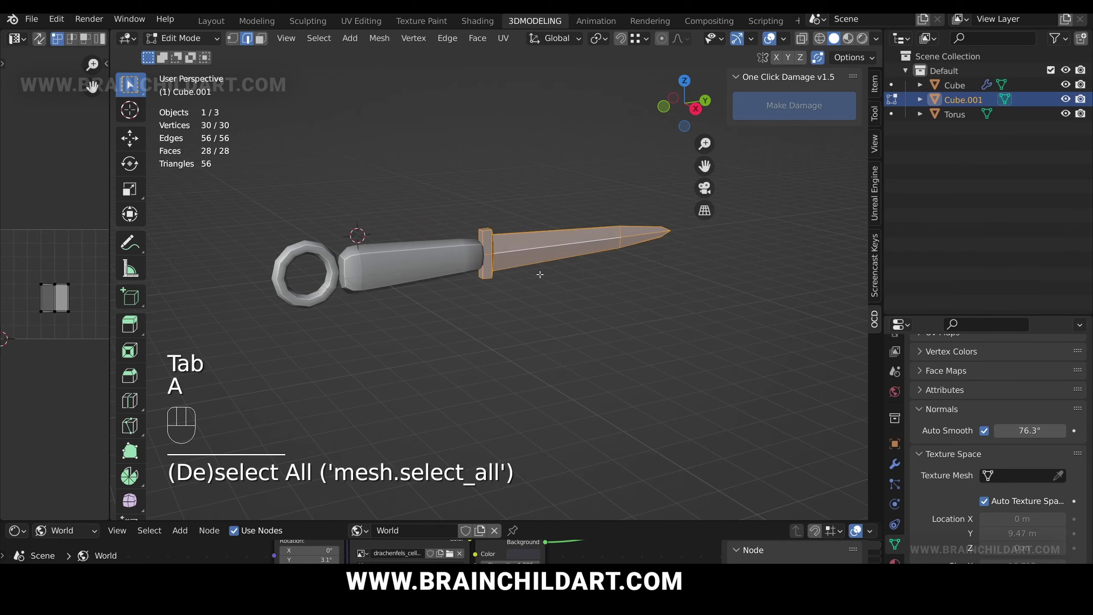
middle_click_drag(540, 274, 534, 269, "alt")
key("s")
left_click(604, 295)
key("g")
left_click(603, 295)
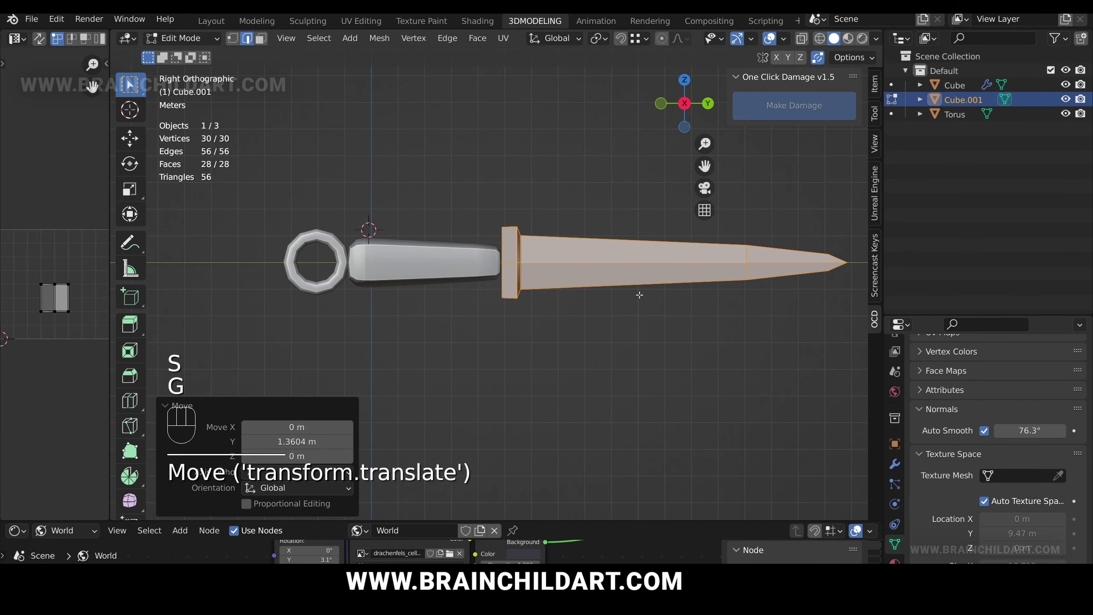
Step: Rescale the guard and blade mesh again and slide it so the guard meets the handle
key("s")
left_click(605, 300)
key("g")
left_click(614, 289)
key("Tab")
left_click(592, 310)
Step: Examine the dagger's proportions and shading from several sides and distances
scroll(585, 309, "down", 4)
middle_click_drag(577, 309, 601, 316)
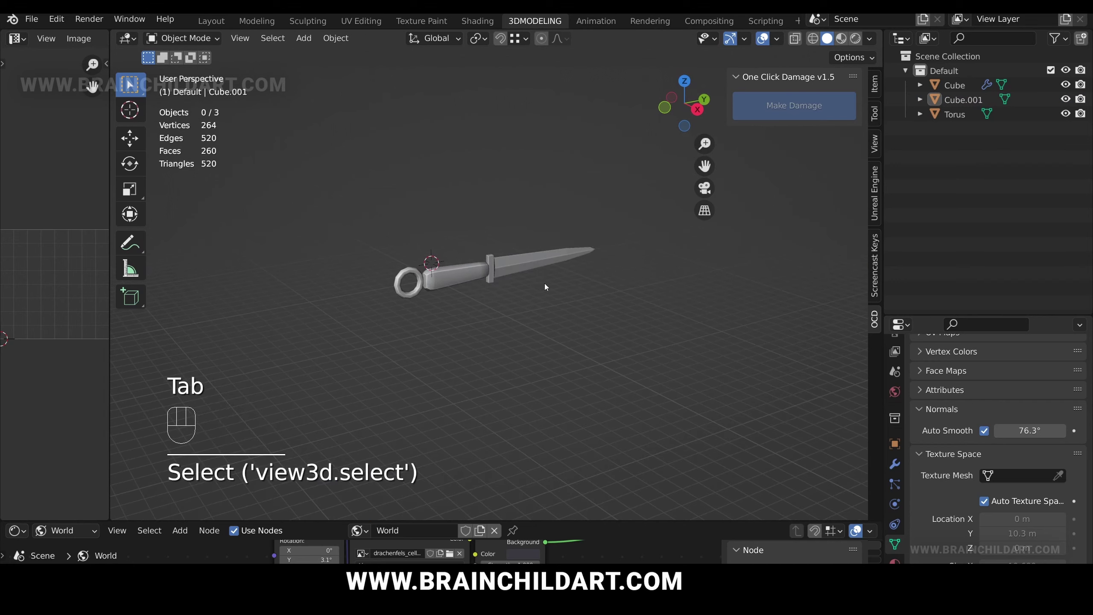
middle_click_drag(791, 318, 812, 288)
scroll(517, 280, "up", 4)
middle_click_drag(651, 289, 580, 293, "shift")
scroll(518, 280, "down", 4)
scroll(568, 298, "up", 3)
left_click(490, 293)
middle_click_drag(490, 293, 596, 277, "shift")
scroll(484, 294, "up", 2)
scroll(485, 295, "down", 4)
key("Tab")
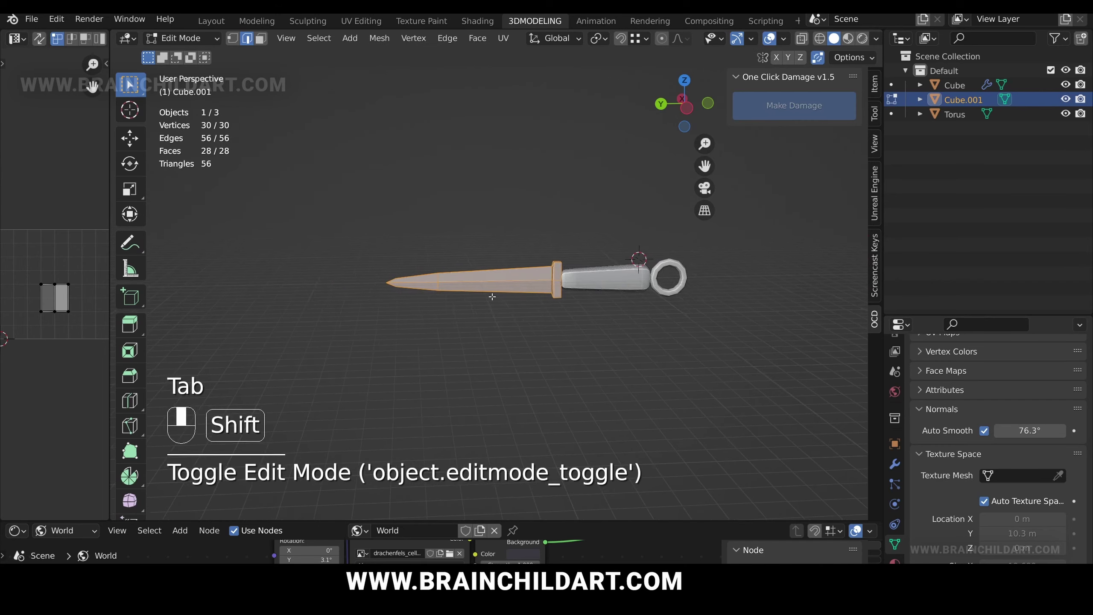
middle_click_drag(490, 296, 431, 297, "shift")
key("Tab")
left_click(529, 290)
scroll(507, 294, "up", 3)
middle_click_drag(540, 294, 518, 277, "shift")
key("Tab")
key("ctrl+r")
right_click(487, 293)
key("Tab")
Step: Select all three dagger parts and rotate them 90° in the left view so the blade points up
scroll(516, 276, "down", 4)
left_click(515, 278, "shift")
left_click(441, 279, "shift")
key("r")
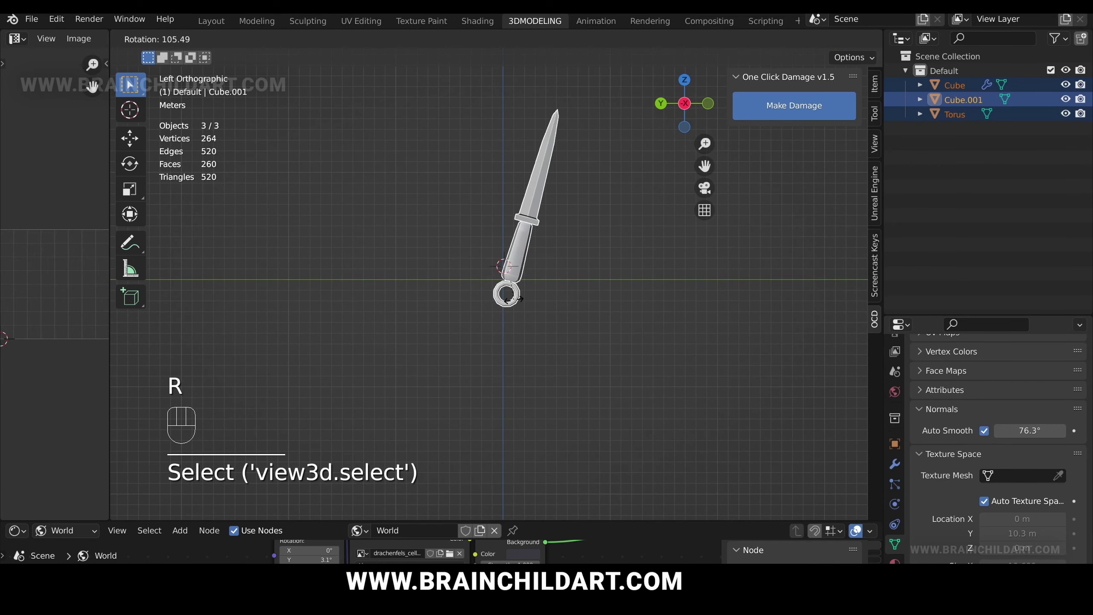
right_click(513, 300)
type("r90")
left_click(530, 280)
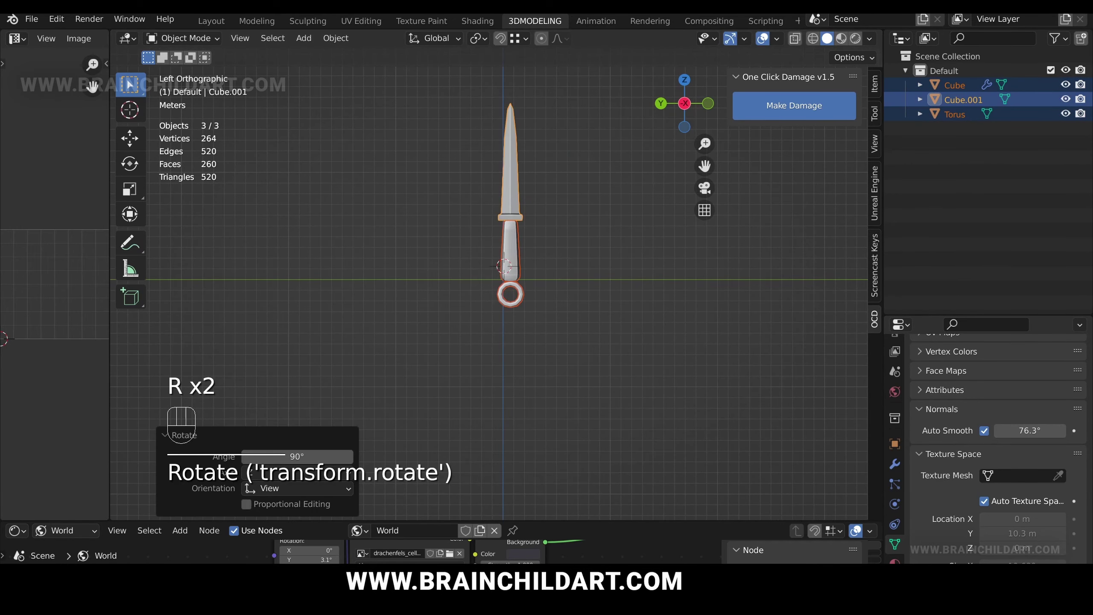
Step: Box-select the whole dagger and move it about 13.42 m along Y and -3.15 m along Z
left_click(546, 267)
middle_click_drag(553, 268, 507, 294, "shift")
key("b")
left_click_drag(465, 225, 482, 337)
key("g")
left_click(395, 300)
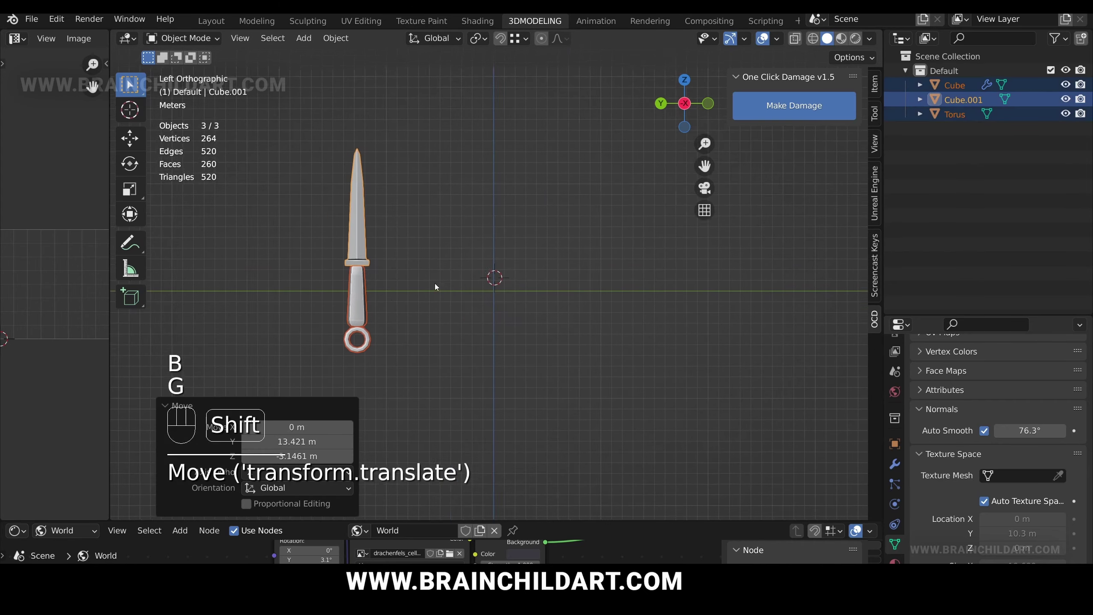
Step: Scale the whole handle mesh to about 0.942, and adjust its length along Z
left_click(440, 291)
middle_click_drag(435, 284, 483, 275, "shift")
scroll(499, 274, "up", 2)
key("Tab")
key("s")
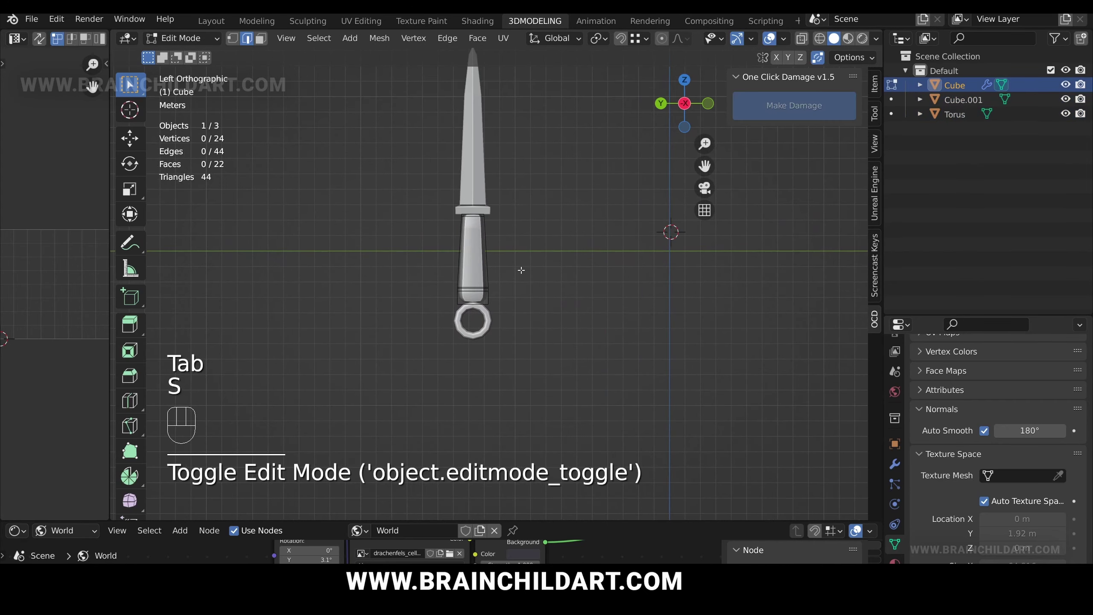
key("a")
key("s")
key("s")
left_click(502, 270)
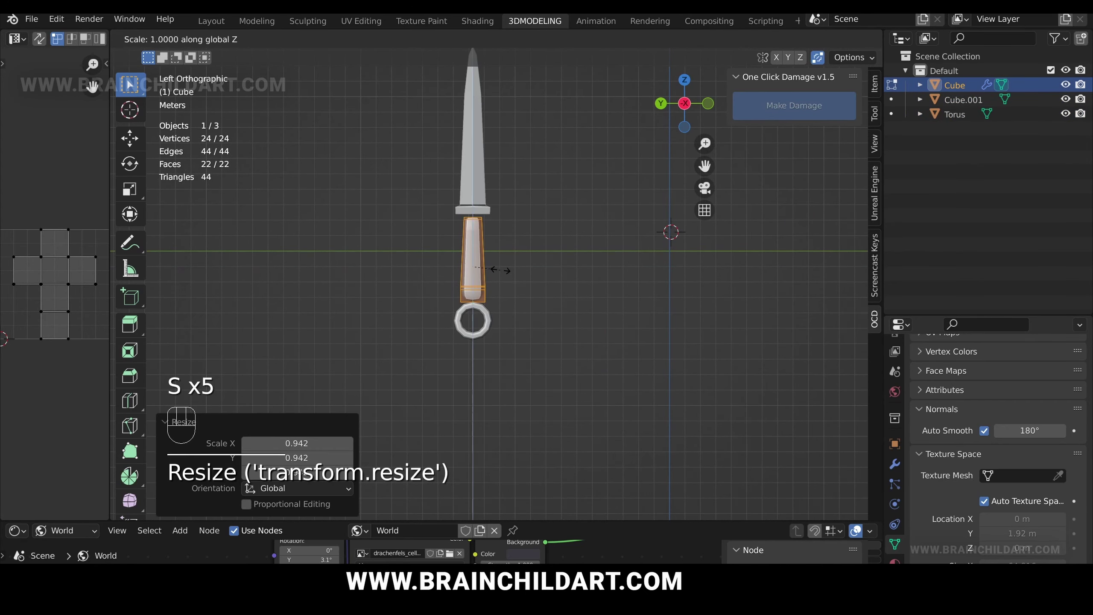
left_click(501, 278)
key("Tab")
Step: Scale the whole pommel ring mesh down and move it toward the handle's end
left_click(486, 309)
key("Tab")
key("s")
right_click(507, 303)
key("a")
key("s")
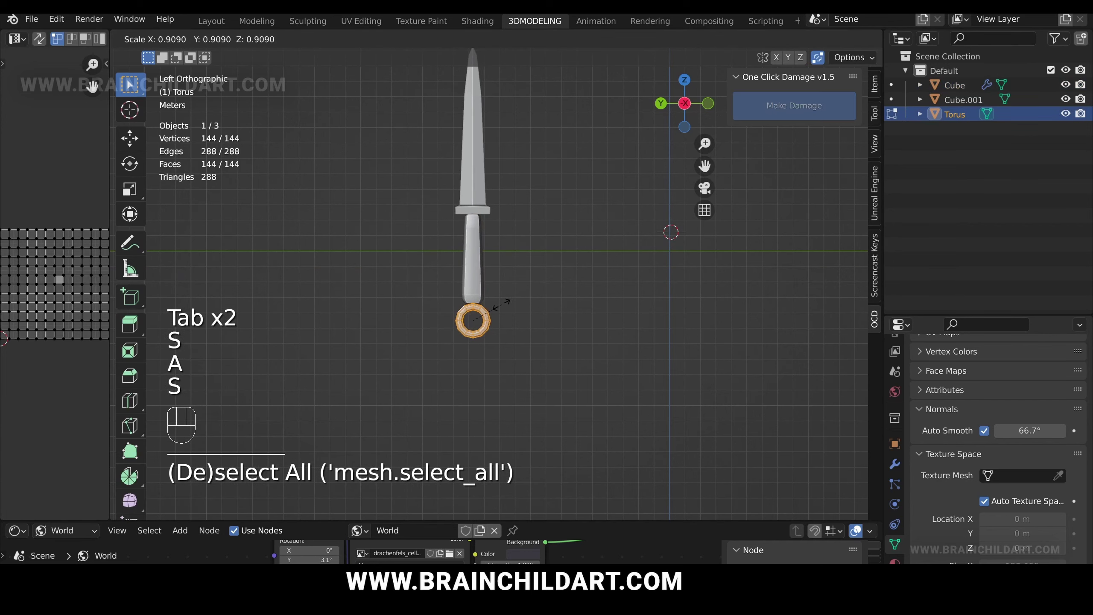
left_click(499, 306)
key("g")
left_click(498, 305)
Step: Nudge the pommel ring along Z to seat it against the bottom of the handle
key("Tab")
left_click(506, 285)
key("Tab")
key("g")
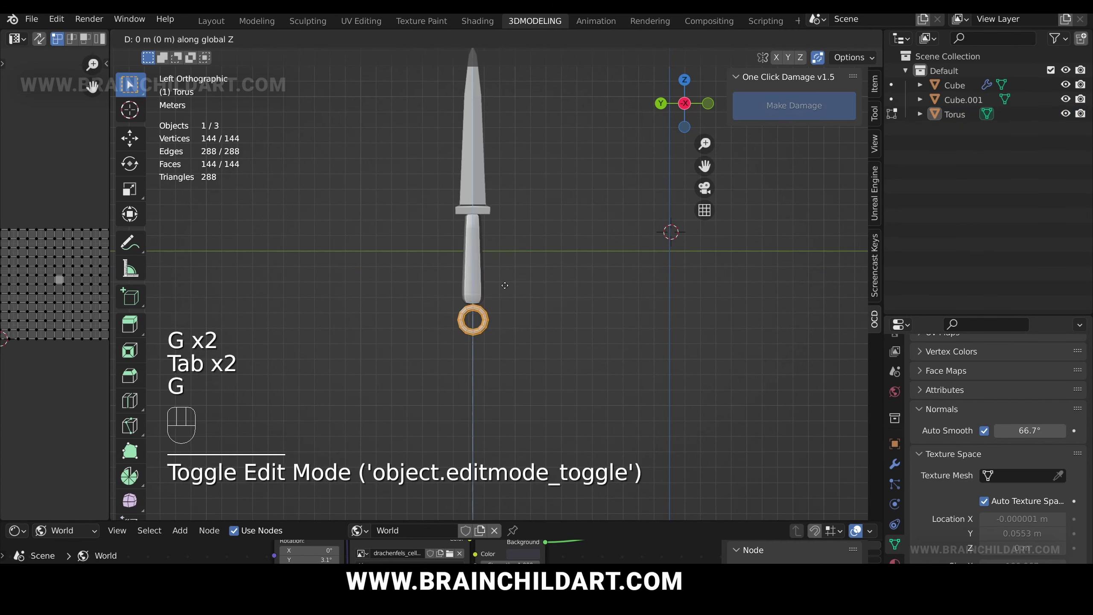
left_click(507, 283)
middle_click_drag(510, 282, 565, 305)
key("Tab")
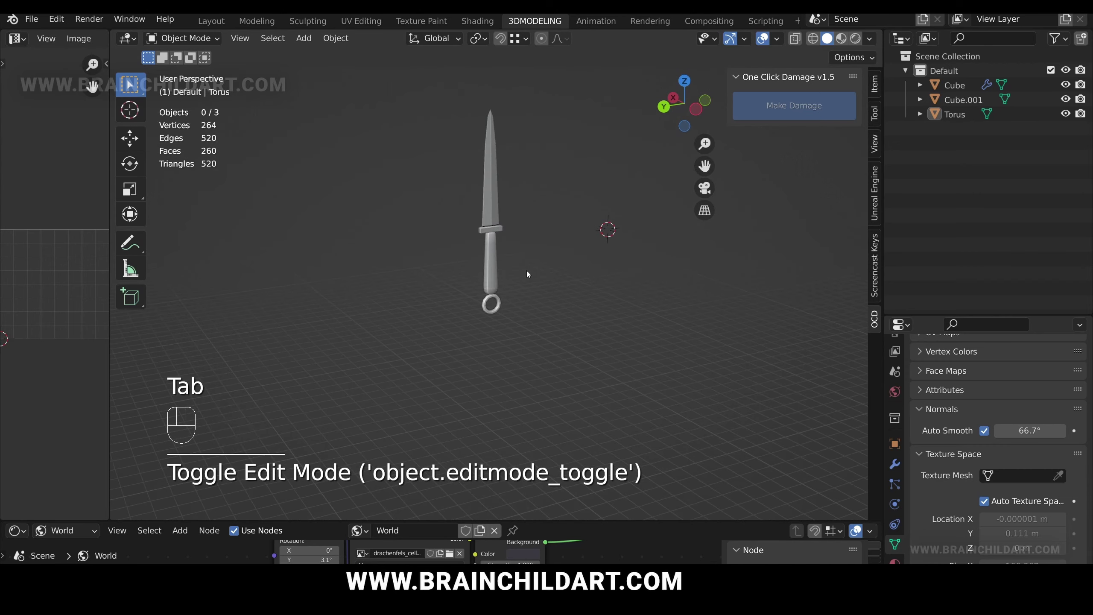
Step: Scale the whole guard and blade mesh to about 1.014 and reposition it above the handle
middle_click_drag(526, 270, 486, 287, "shift")
left_click(477, 263)
key("Tab")
key("a")
key("s")
left_click(497, 252)
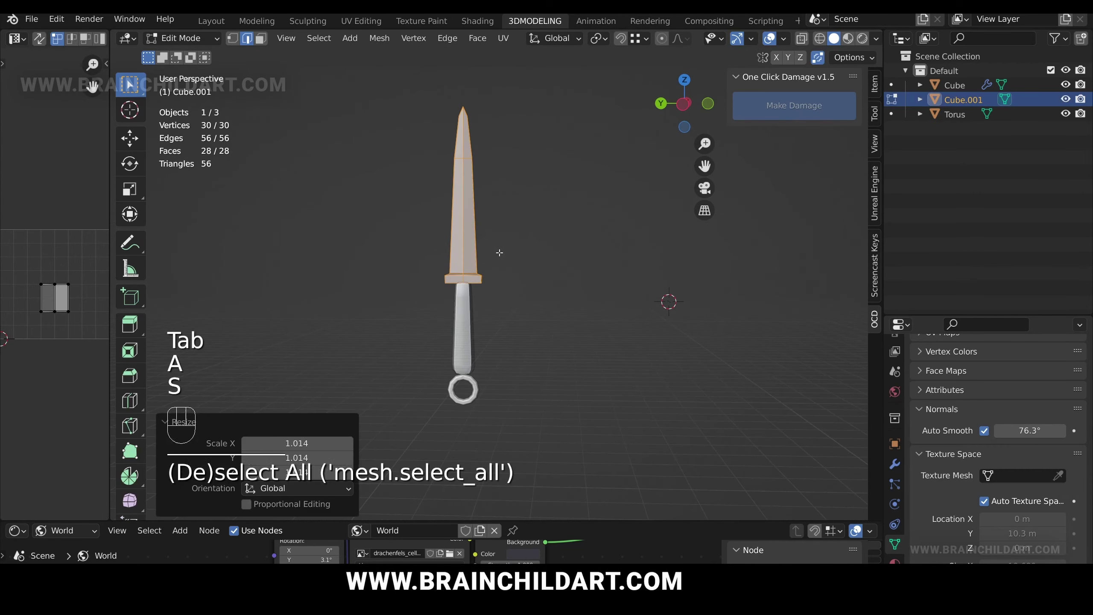
key("g")
left_click(499, 247)
Step: Fine-tune the guard and blade's size once more and seat the guard on the handle's upper end
key("s")
left_click(503, 248)
key("g")
left_click(505, 247)
key("Tab")
left_click(506, 254, "shift")
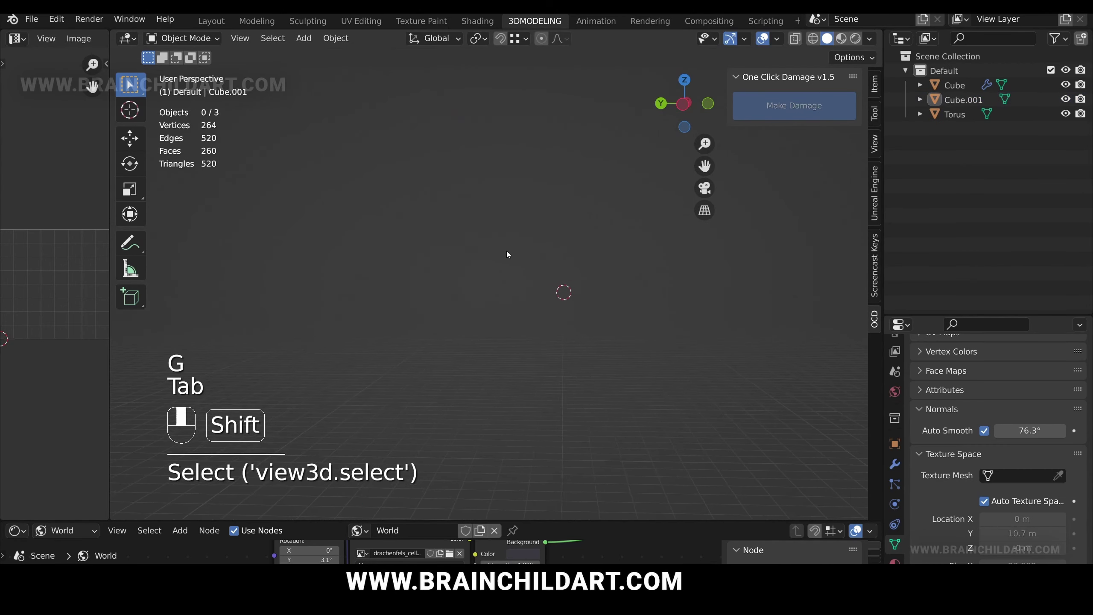
Step: Duplicate the whole dagger and place the copy about 5.73 m away along negative Y
left_click_drag(429, 253, 470, 358)
middle_click_drag(467, 285, 504, 270, "alt")
key("shift+d")
key("g")
left_click(528, 266)
scroll(528, 262, "up", 2)
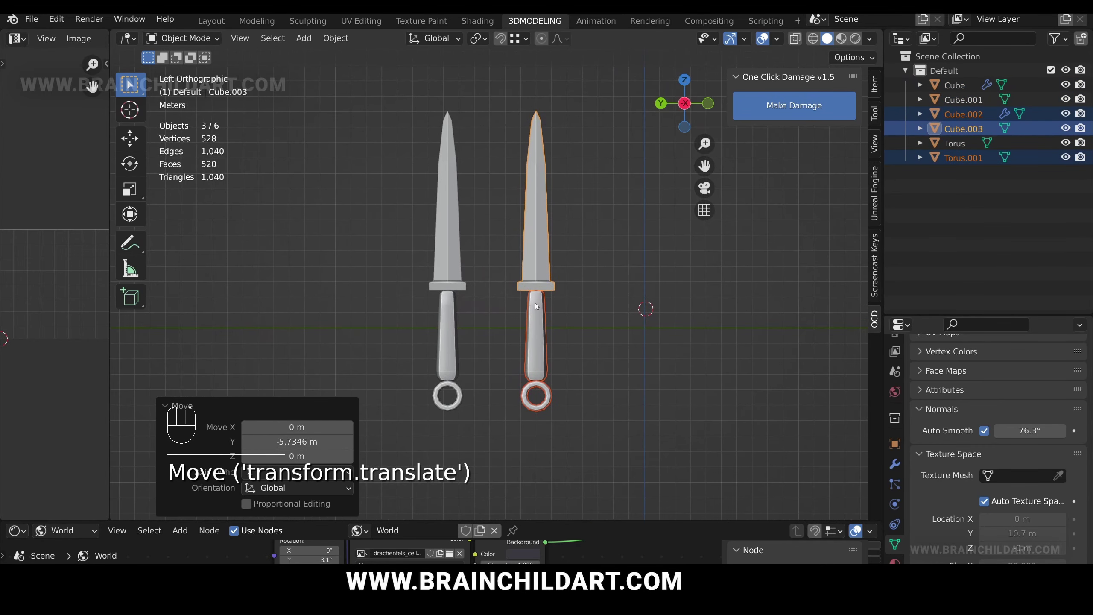
Step: Scale the duplicated dagger's handle mesh, adjusting its length along Z
left_click(535, 318)
middle_click_drag(536, 314, 514, 272, "shift")
key("Tab")
key("s")
left_click(548, 273)
key("s")
key("z")
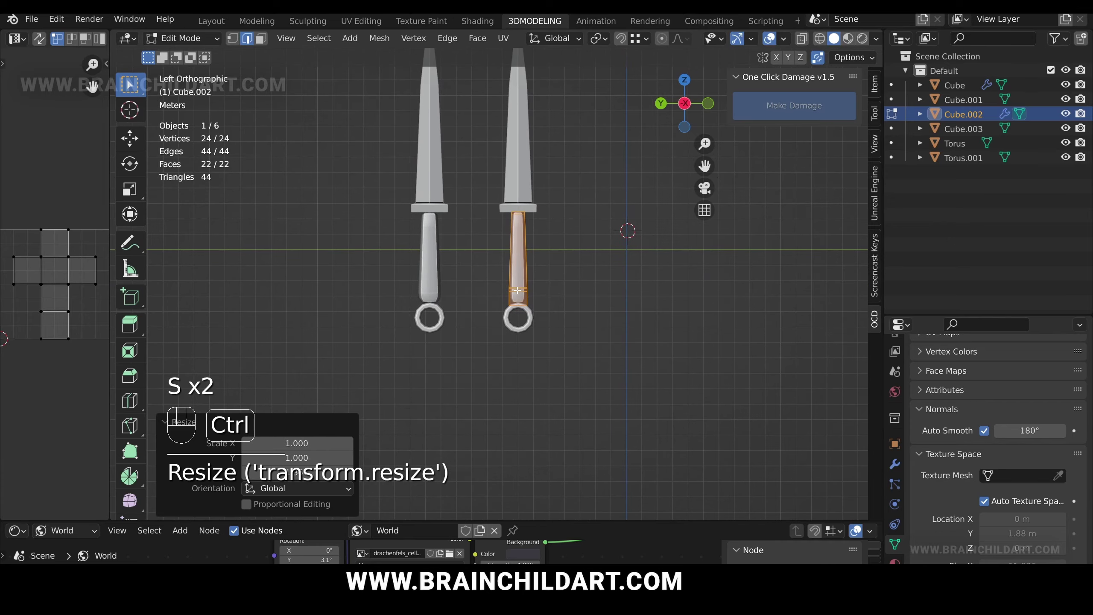
scroll(514, 413, "up", 3)
Step: Delete the pommel ring from the duplicated dagger
key("Tab")
left_click(514, 288)
key("Delete")
Step: Extrude the bottom end face of the duplicated dagger's handle and scale the extruded face
left_click(515, 268)
key("Tab")
key("3")
middle_click_drag(516, 268, 522, 242)
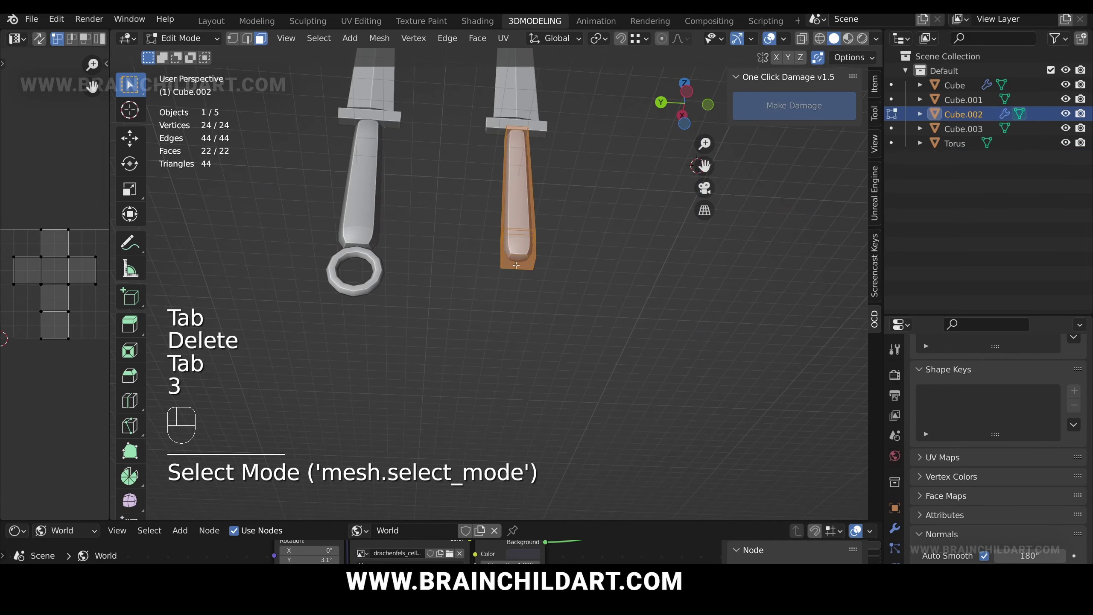
left_click(521, 261)
key("e")
left_click(555, 279)
key("s")
left_click(593, 262)
key("Tab")
scroll(589, 278, "down", 6)
middle_click_drag(588, 278, 573, 291)
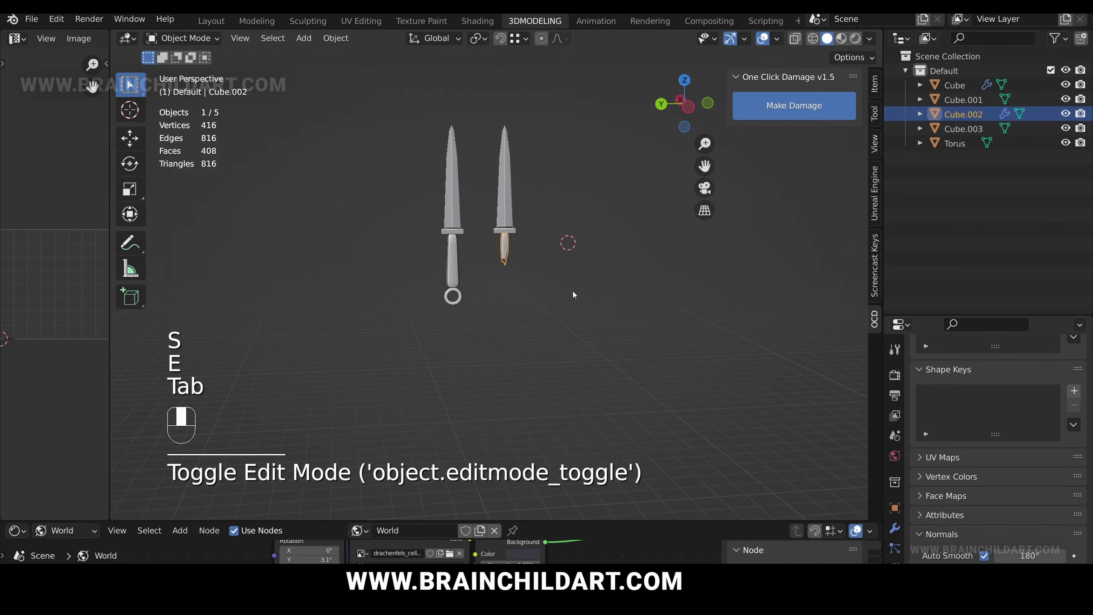
Step: Extrude the two end faces of the second dagger's guard and scale them outward into flared tips
scroll(560, 258, "up", 4)
middle_click_drag(553, 228, 547, 295, "shift")
left_click(529, 234)
middle_click_drag(525, 226, 477, 274, "shift")
key("Tab")
left_click(502, 267)
left_click(498, 270, "shift")
scroll(511, 276, "up", 3)
key("e")
key("s")
left_click(544, 275)
key("s")
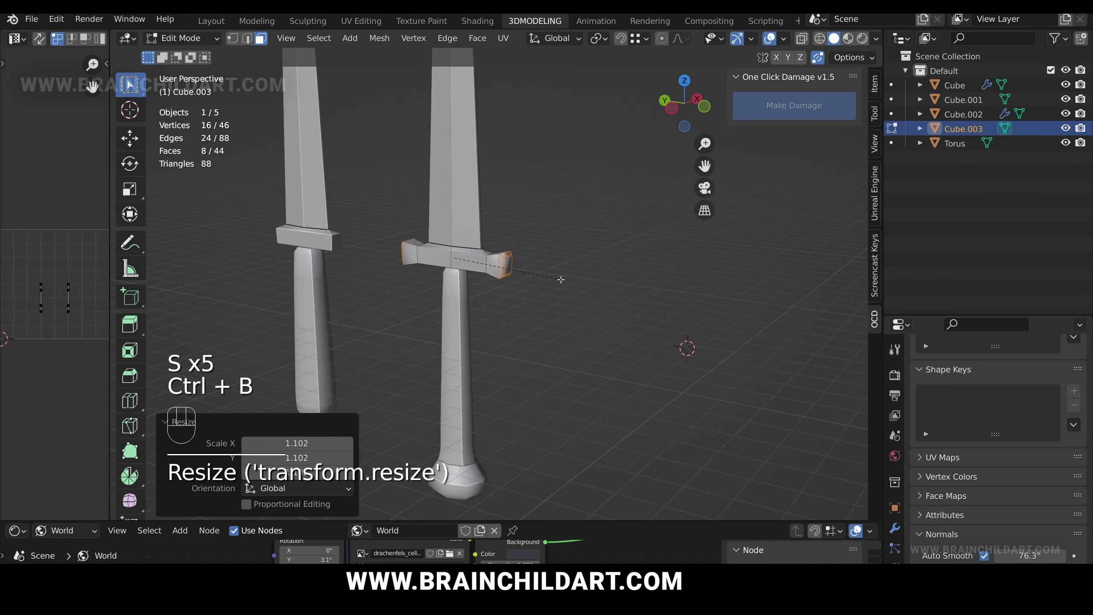
left_click(559, 280)
key("ctrl+e")
key("Tab")
Step: Add an edge loop around the second dagger's blade, scale it down to about 0.786 and lower it along Z toward the guard
scroll(512, 293, "down", 3)
middle_click_drag(512, 293, 539, 307)
scroll(555, 267, "down", 2)
scroll(525, 273, "up", 1)
key("Tab")
key("ctrl+r")
double_click(487, 269)
key("s")
left_click(497, 275)
key("g")
key("z")
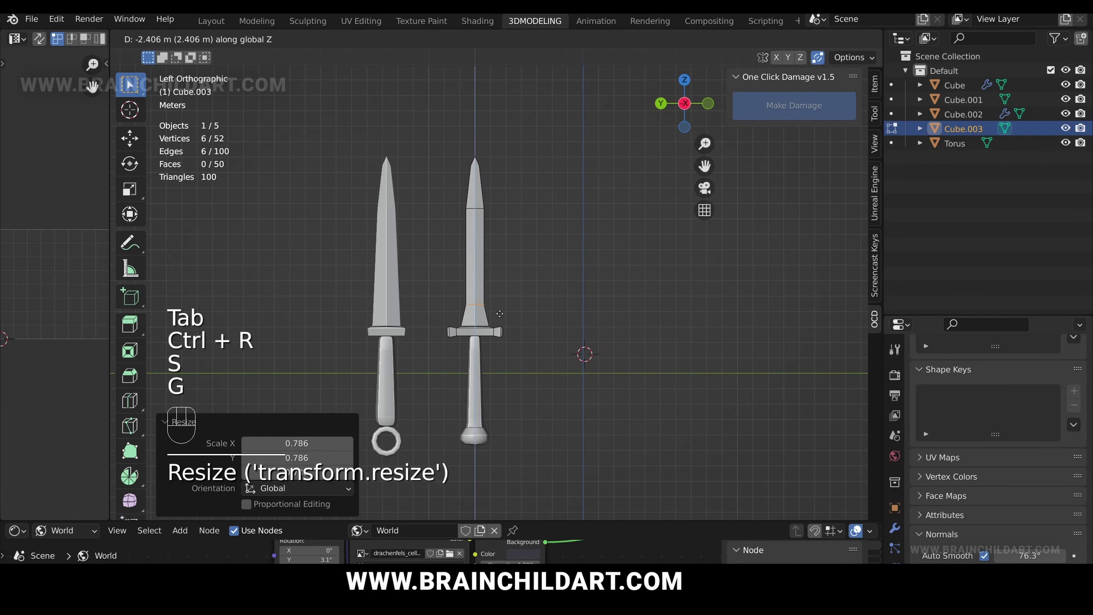
left_click(495, 319)
Step: Slide the upper edge loop of the second dagger's blade along the blade's length
left_click(488, 228, "alt")
key("g")
key("g")
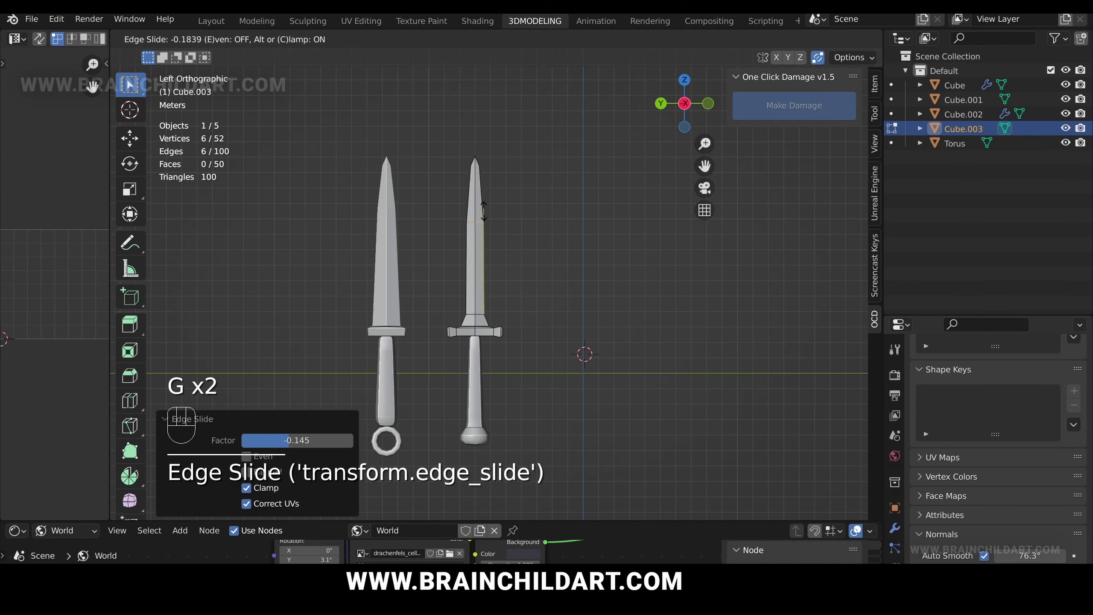
key("Tab")
left_click(515, 245)
scroll(515, 245, "down", 2)
scroll(444, 193, "up", 3)
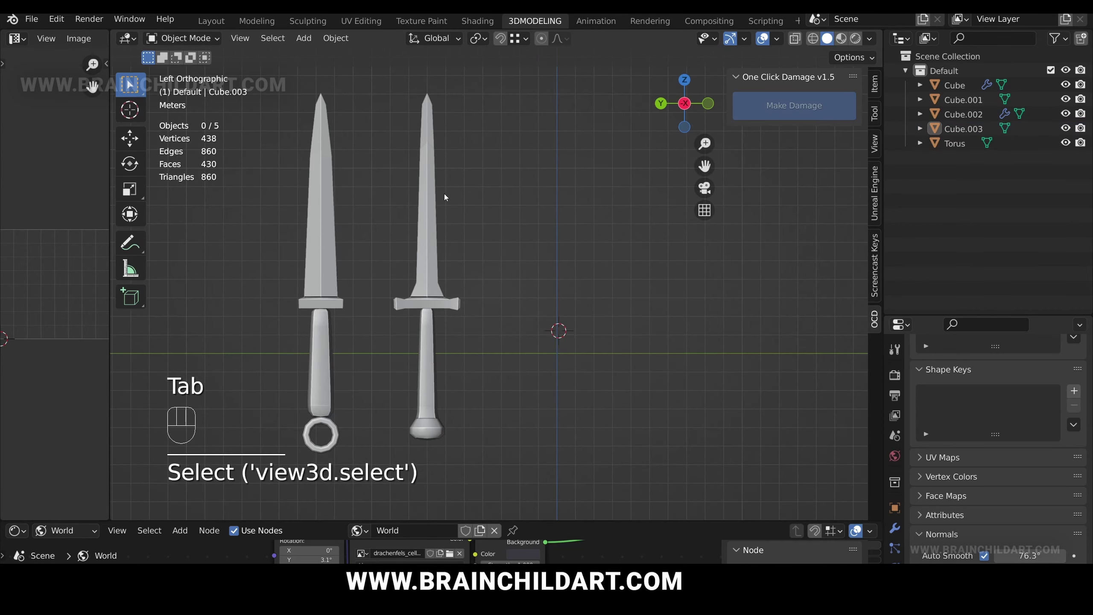
Step: Delete the upper edge loop from the second dagger's blade while keeping the blade surface
key("Tab")
key("Delete")
left_click(561, 292)
key("Tab")
left_click(516, 245)
scroll(492, 220, "down", 3)
middle_click_drag(488, 226, 502, 202, "shift")
scroll(495, 208, "down", 1)
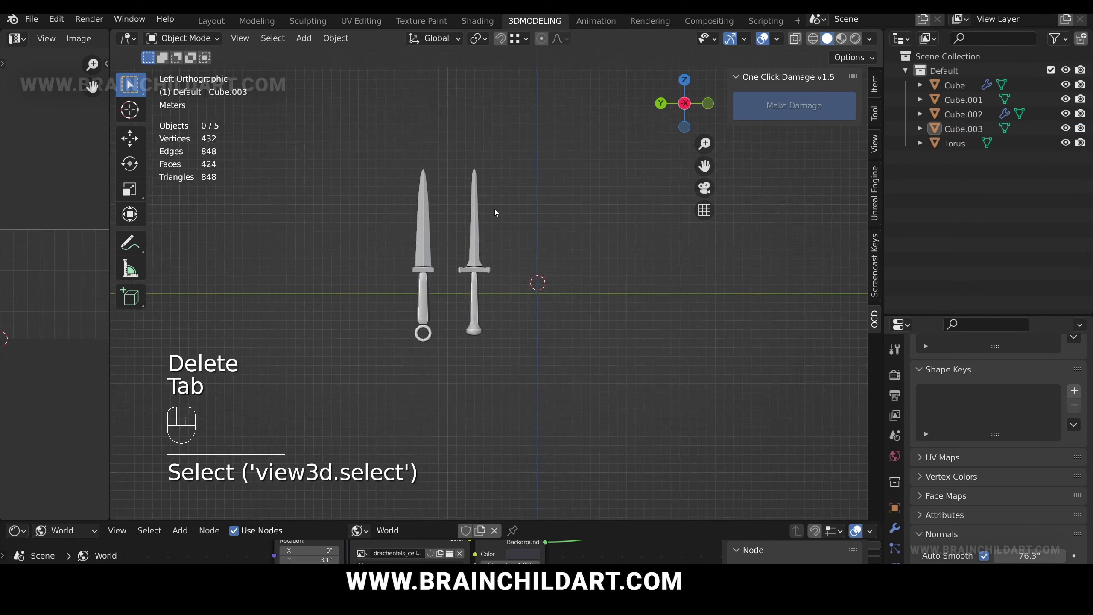
scroll(495, 209, "up", 3)
left_click(460, 241)
key("Tab")
key("a")
key("s")
right_click(521, 225)
key("Tab")
Step: Raise the second dagger's handle along Z, scale it by about 1.073 and reposition it against the guard
left_click(462, 277)
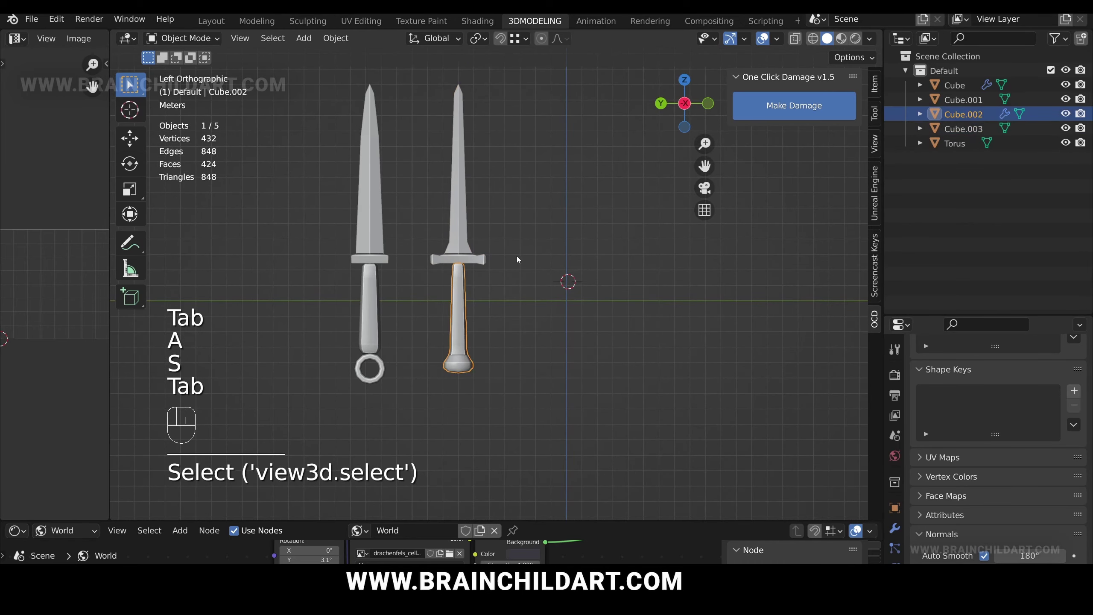
left_click(501, 268)
key("g")
key("z")
left_click(500, 254)
left_click(498, 254)
left_click(460, 278)
key("s")
left_click(511, 253)
key("g")
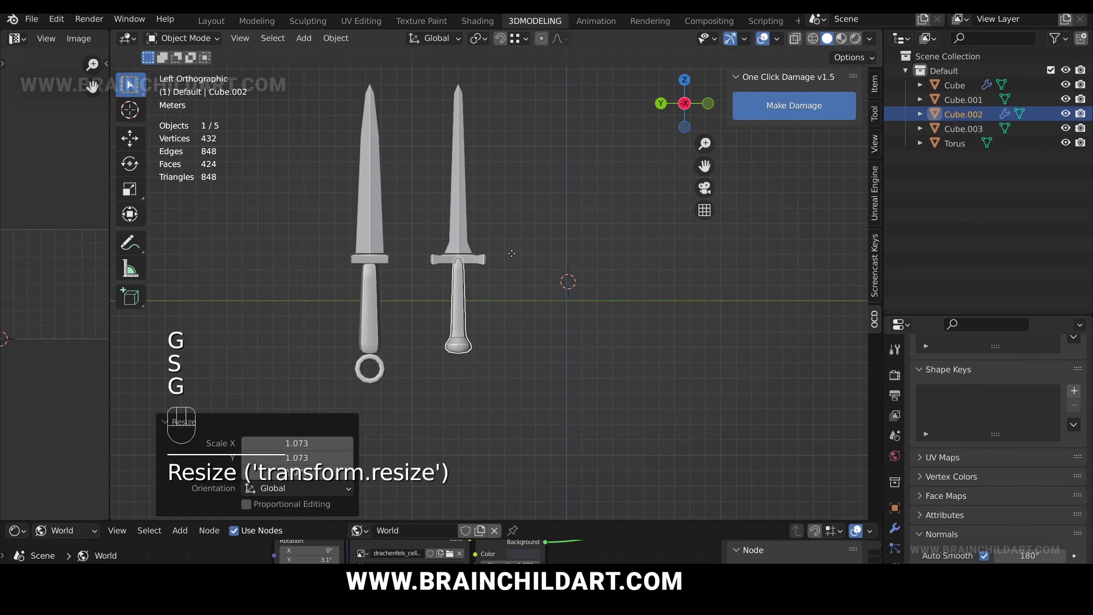
left_click(511, 261)
Step: Try scaling the second dagger's entire blade and guard mesh by about 1.167 and repositioning it
left_click(484, 243)
key("Tab")
key("a")
key("s")
left_click(511, 236)
key("g")
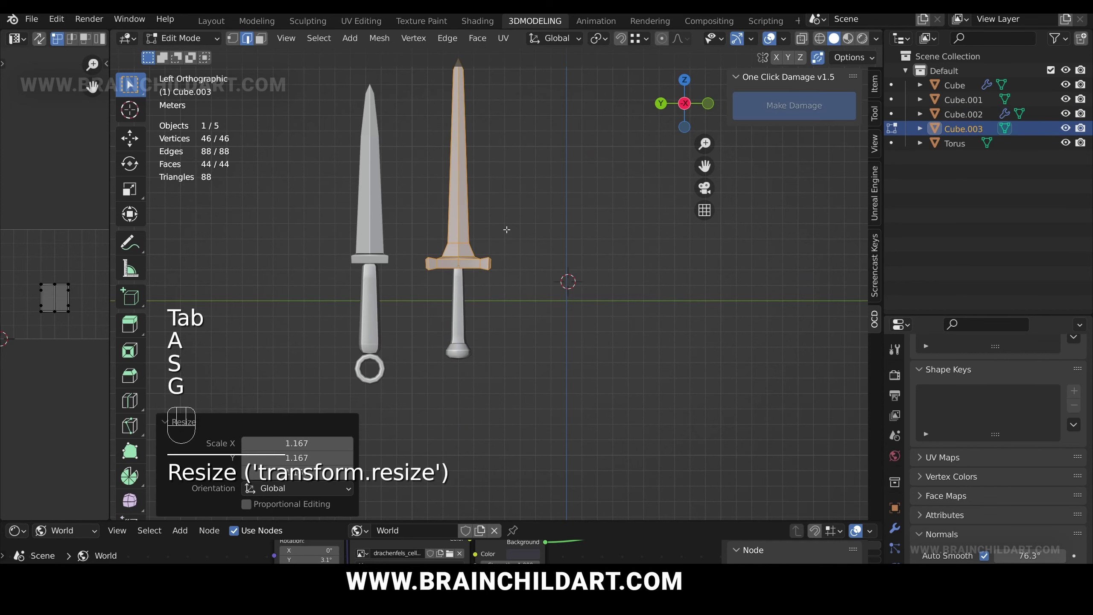
key("s")
right_click(501, 229)
key("ctrl+z")
Step: In wireframe display, box-select the second dagger's blade tip vertices and move them along Z, then restore solid display
middle_click_drag(497, 190, 500, 205, "shift")
key("1")
key("z")
left_click(471, 110)
key("b")
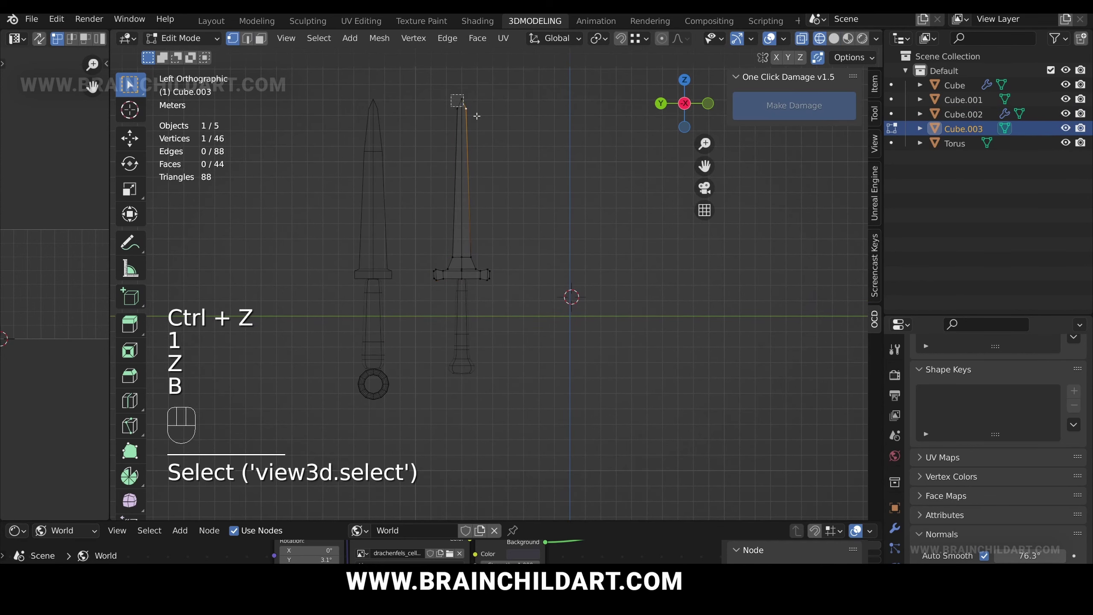
left_click_drag(477, 116, 479, 117)
key("g")
key("z")
left_click(516, 115)
key("Tab")
key("z")
key("Tab")
key("Tab")
left_click(526, 224)
scroll(508, 250, "down", 6)
scroll(480, 269, "up", 3)
mouse_move(489, 269)
middle_mouse_down("shift")
mouse_move(491, 255)
mouse_move(456, 287)
mouse_move(481, 254)
mouse_move(647, 238)
mouse_move(507, 252)
mouse_move(481, 266)
middle_mouse_up("shift")
left_click(476, 274)
left_click(479, 254, "shift")
scroll(467, 271, "up", 2)
left_click(509, 263)
left_click(456, 288)
scroll(456, 287, "up", 2)
scroll(456, 287, "up", 1)
key("Tab")
key("Tab")
Step: Duplicate the middle faces of the second dagger's guard in place and scale the copies down
left_click(459, 255)
key("Tab")
scroll(480, 254, "up", 4)
key("2")
left_click(625, 238, "shift")
left_click(596, 239, "shift")
key("shift+d")
right_click(541, 254)
key("s")
left_click(526, 252)
Step: Extrude the duplicated guard faces into plates and scale the extruded faces to about 0.611
left_click(562, 258)
key("e")
left_click(560, 258)
key("s")
left_click(542, 255)
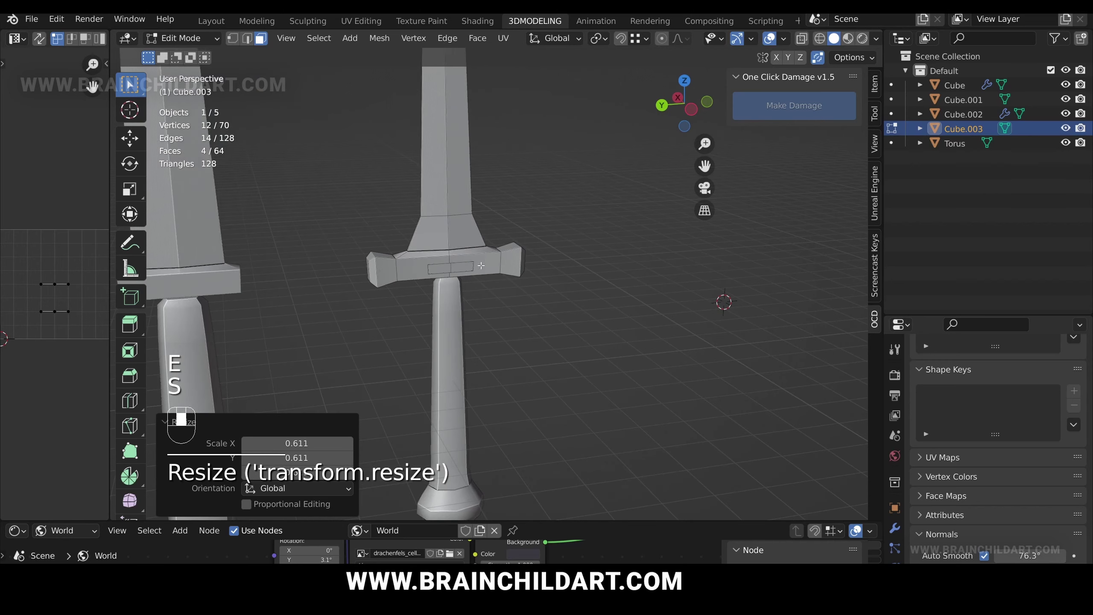
Step: Rescale the selected geometry of the guard's central plates, adjusting its height along Z
right_click(555, 249)
key("z")
mouse_move(555, 249)
middle_mouse_down()
mouse_move(462, 243)
mouse_move(604, 222)
mouse_move(486, 275)
mouse_move(517, 267)
mouse_move(507, 248)
mouse_move(457, 238)
mouse_move(466, 263)
mouse_move(478, 241)
middle_mouse_up()
right_click(535, 230)
key("s")
left_click(573, 240)
key("s")
key("z")
scroll(508, 264, "up", 3)
key("s")
left_click(499, 263)
Step: Refine the proportions of the guard's central plates by scaling them along Y and Z
key("Tab")
key("Tab")
key("s")
key("s")
key("y")
left_click(522, 251)
key("s")
key("z")
scroll(467, 265, "down", 5)
key("Tab")
Step: Box-select the second dagger's blade and handle and move them about 0.43 m along Y and -0.66 m along Z
scroll(467, 264, "up", 2)
scroll(474, 254, "down", 5)
key("b")
left_click_drag(467, 343, 499, 311)
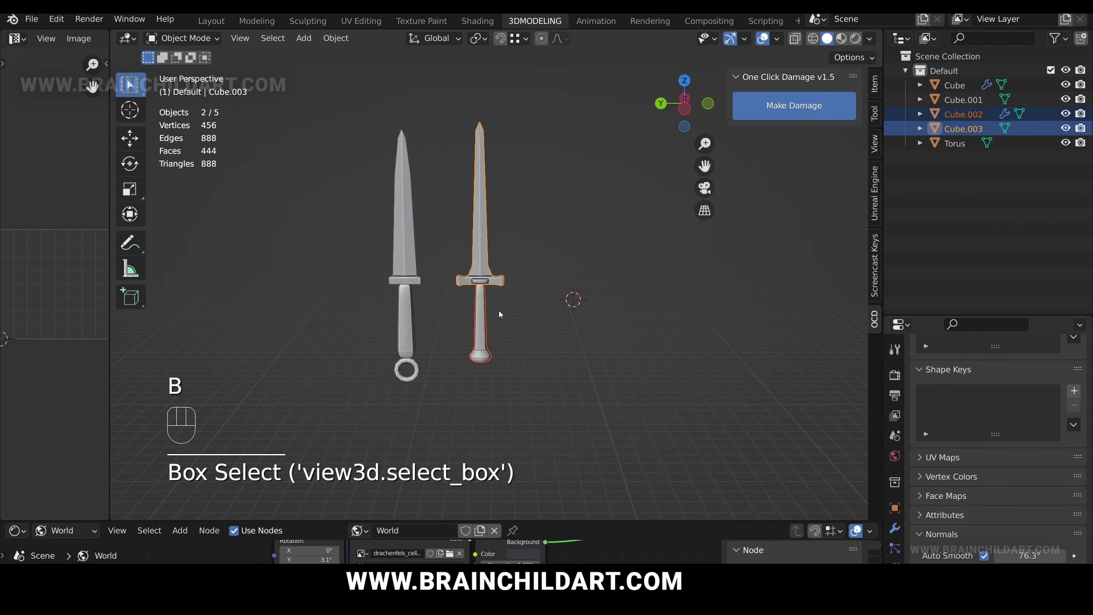
mouse_move(499, 310)
middle_mouse_down("alt")
mouse_move(510, 276)
mouse_move(491, 297)
middle_mouse_up("alt")
key("g")
left_click(500, 281)
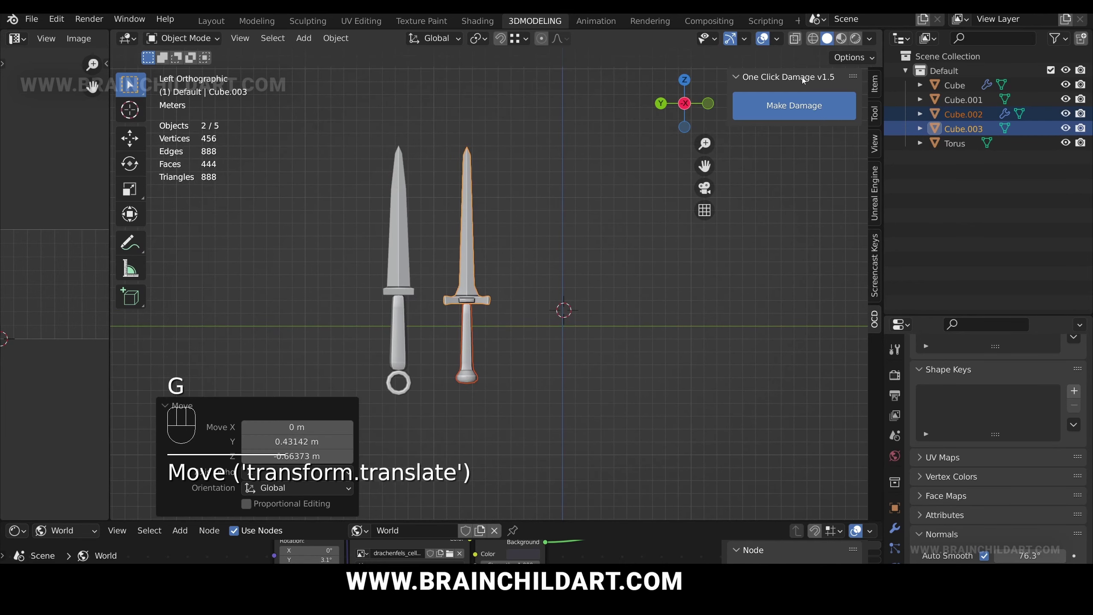
Step: Deselect everything and display both daggers in rendered viewport shading
left_click(841, 39)
left_click(525, 213)
middle_click_drag(516, 213, 604, 235, "shift")
left_click(855, 38)
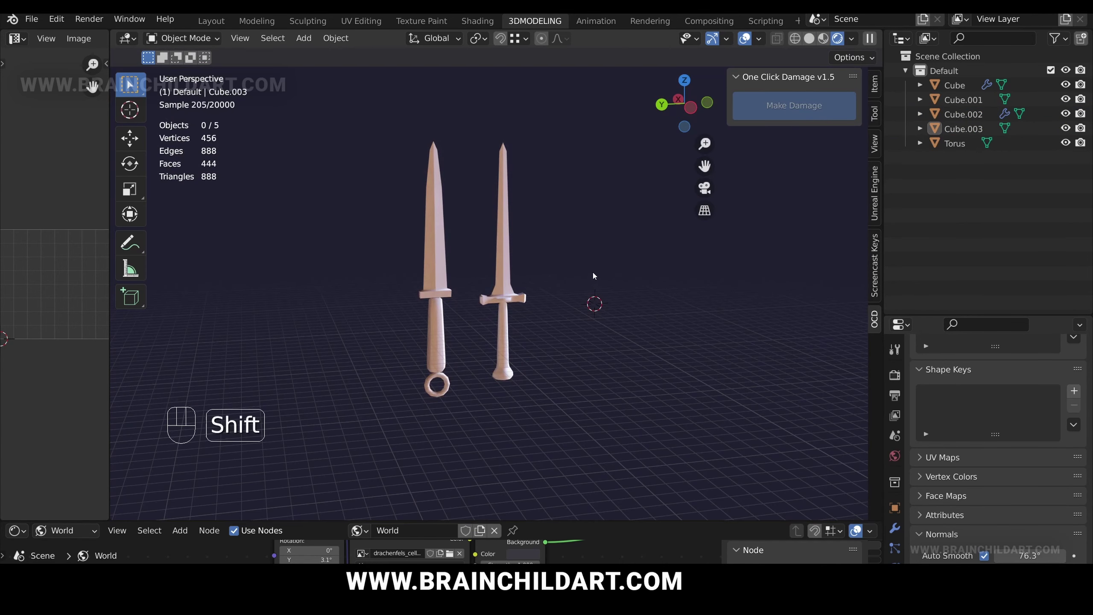
scroll(592, 275, "up", 2)
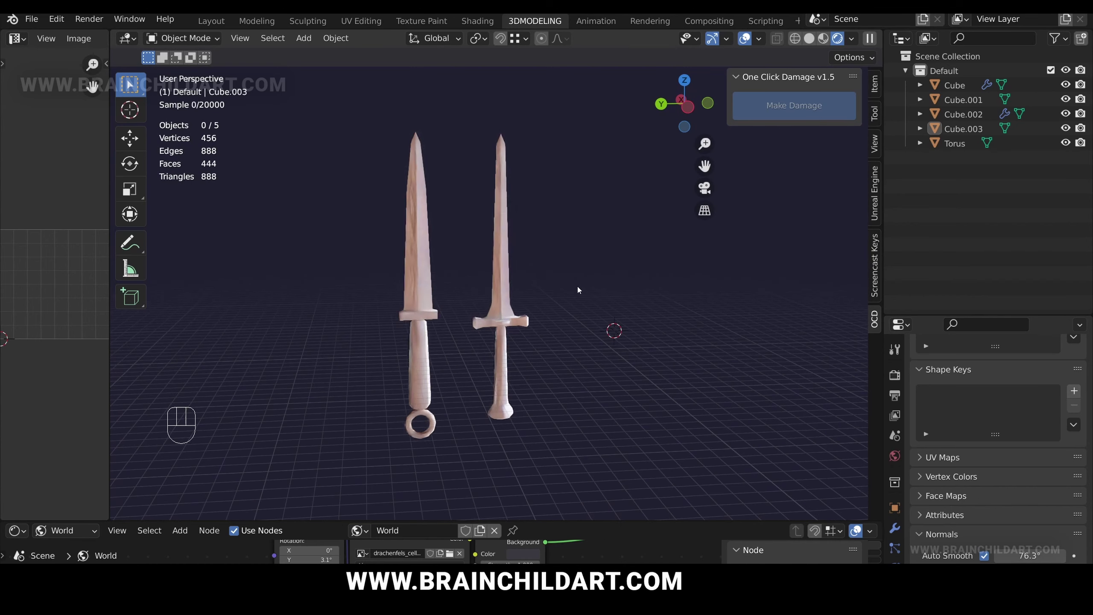
Step: Select the linked geometry of the second dagger's guard plates in face selection and apply an edge command to it
left_click(505, 300)
key("Tab")
scroll(519, 291, "up", 3)
key("3")
left_click(519, 291)
key("l")
middle_click_drag(518, 292, 662, 288)
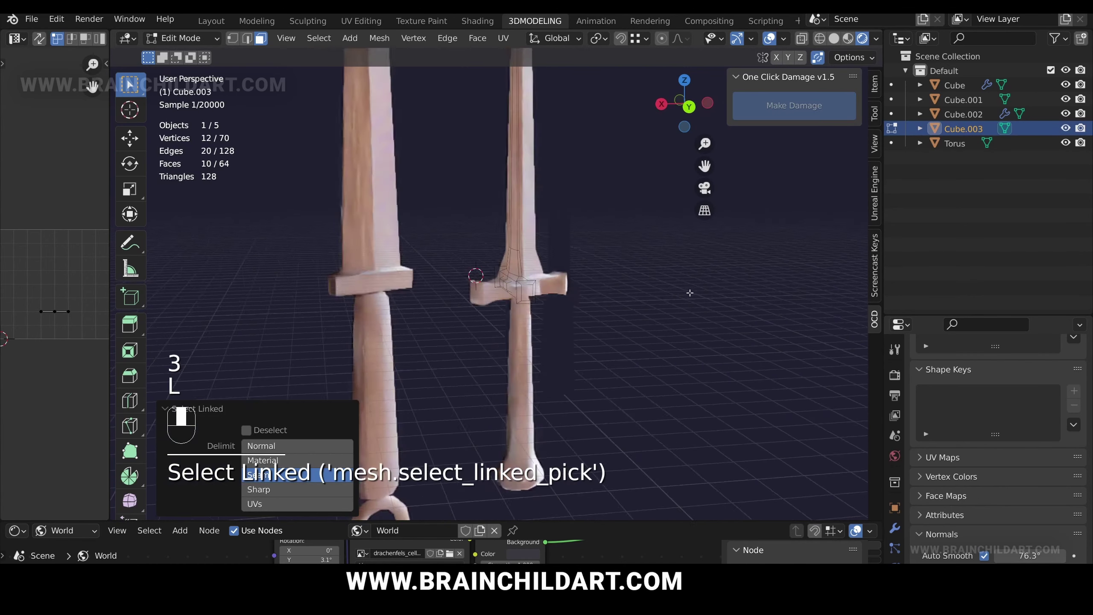
key("l")
middle_click_drag(507, 287, 387, 295)
key("ctrl+e")
left_click(483, 300)
key("Tab")
Step: Select the second dagger's blade and handle objects, duplicate them and place the copy further along Y
scroll(563, 261, "down", 4)
left_click(563, 260)
middle_click_drag(560, 258, 520, 272, "shift")
left_click(460, 272)
middle_click_drag(485, 288, 464, 269, "shift")
left_click(450, 298, "shift")
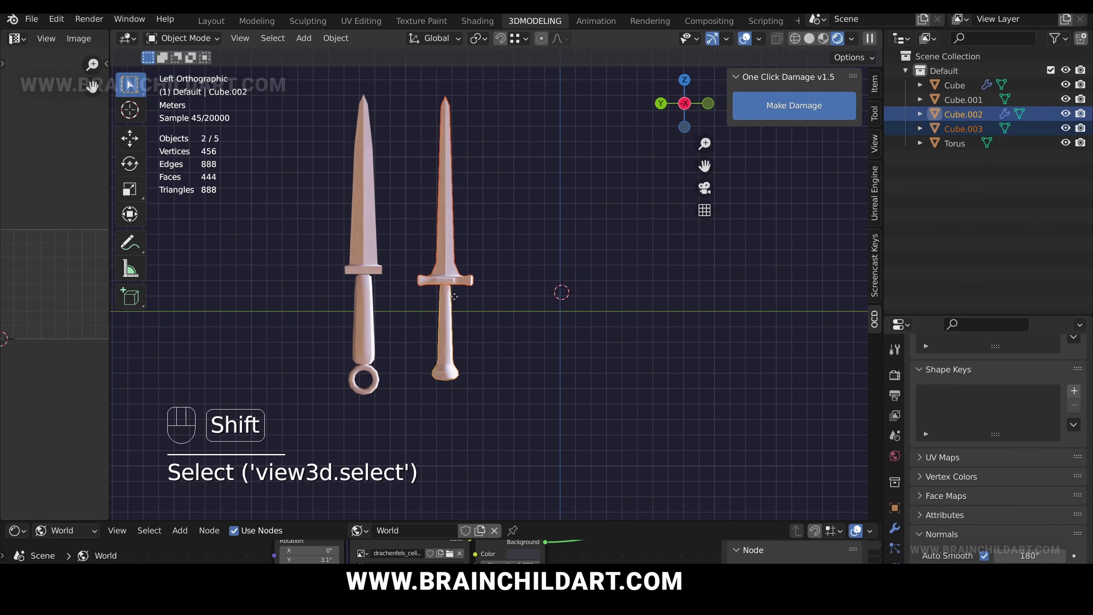
key("shift+d")
right_click(469, 296)
key("g")
key("y")
left_click(557, 294)
Step: Enter edit mode on the third dagger, select its handle's linked geometry and display the scene in solid shading
key("Tab")
middle_click_drag(557, 293, 504, 268, "shift")
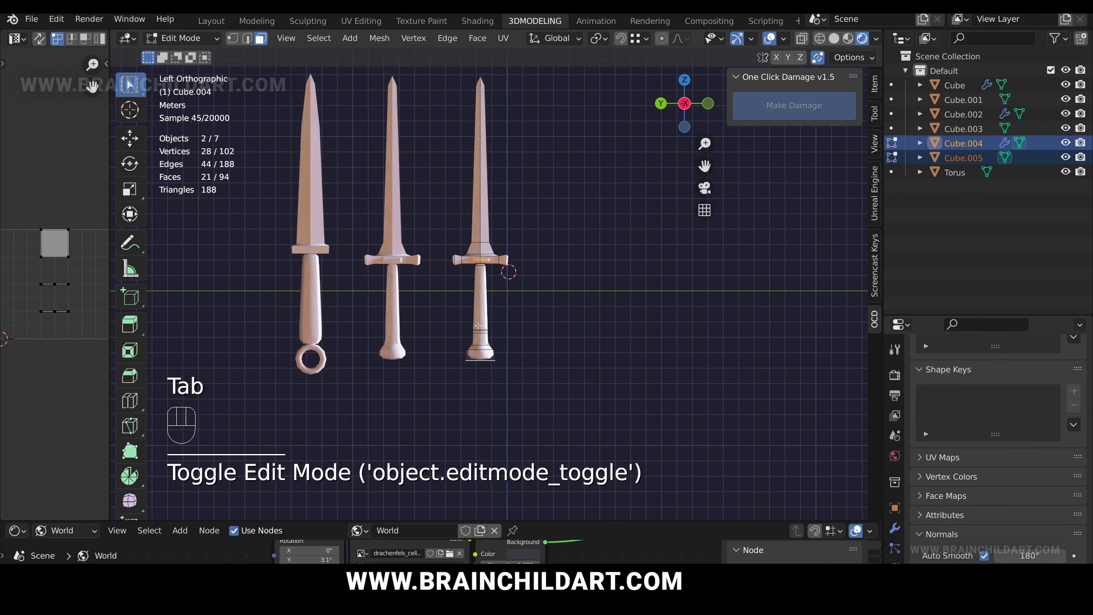
key("l")
scroll(497, 316, "up", 2)
left_click(834, 38)
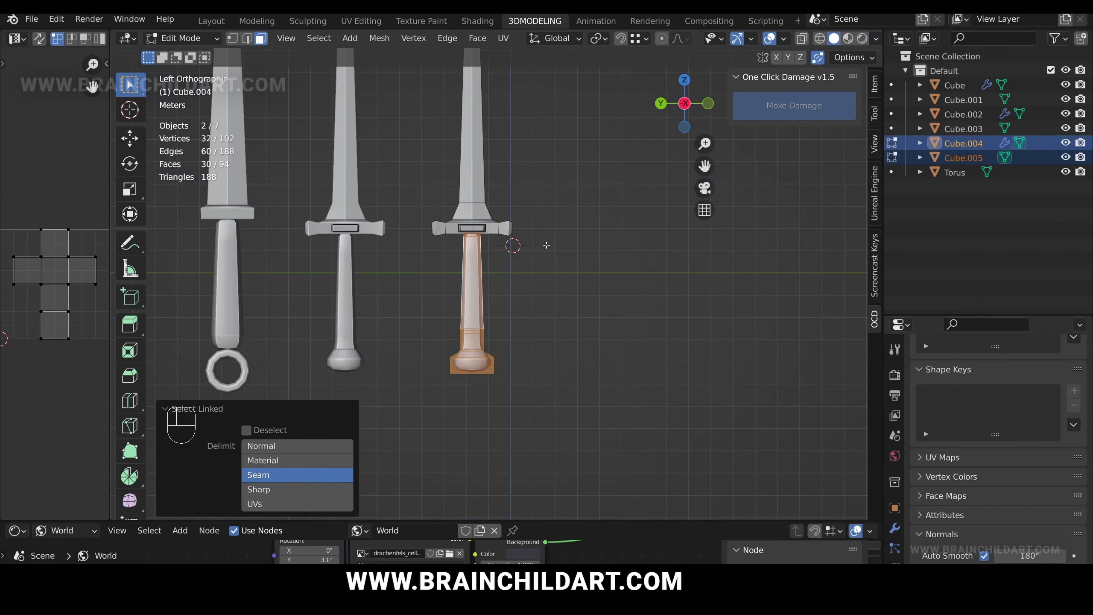
middle_click_drag(527, 219, 528, 247, "shift")
mouse_move(508, 178)
middle_mouse_down("shift")
mouse_move(510, 251)
mouse_move(522, 246)
mouse_move(526, 212)
middle_mouse_up("shift")
scroll(522, 227, "down", 2)
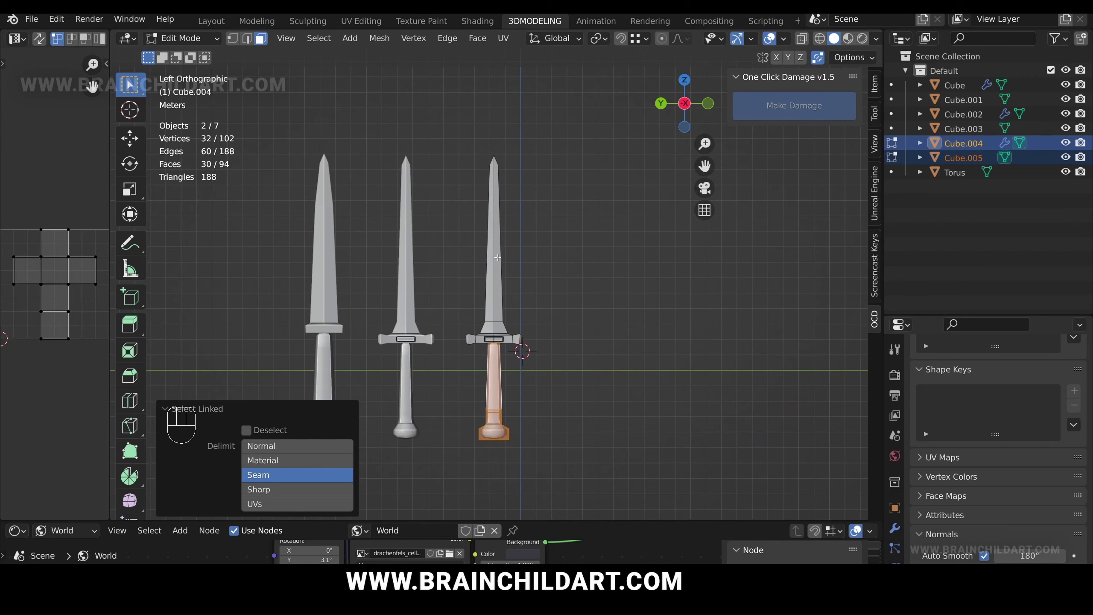
Step: Add a loop cut across the middle of the third blade, shift it sideways to bend the blade, and show wireframe
key("ctrl+r")
left_click(500, 265)
right_click(500, 265)
key("g")
left_click(507, 279)
key("1")
key("z")
Step: Adjust the third blade's outline by repositioning vertices at its bend and lower end
left_click(508, 265)
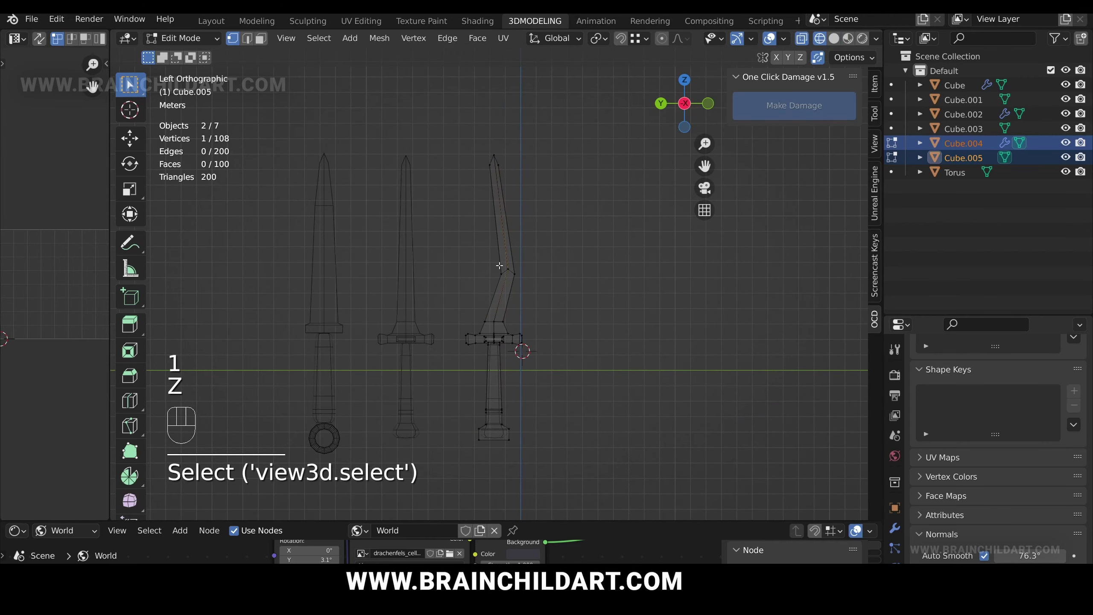
left_click(499, 281)
key("r")
left_click(501, 282)
key("b")
key("g")
left_click_drag(510, 312, 535, 324)
Step: Select the third dagger's guard geometry and delete its faces
left_click(509, 331)
key("l")
key("g")
right_click(527, 305)
key("Delete")
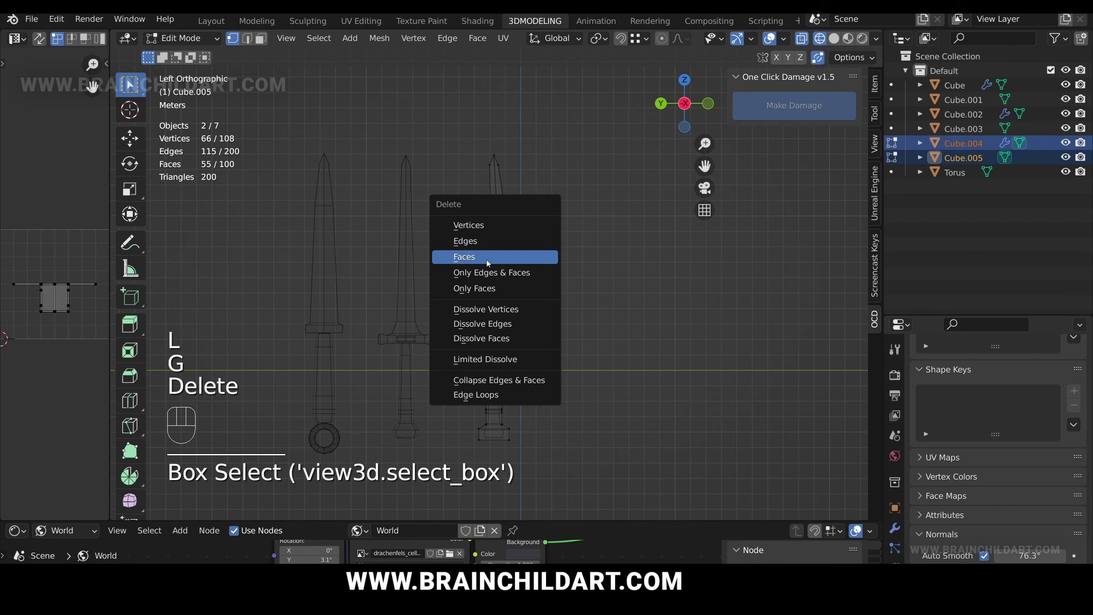
left_click(488, 260)
Step: Pull the third blade's tip and upper edge vertices down to shorten and curve the blade's upper part
scroll(499, 293, "up", 1)
middle_click_drag(510, 317, 513, 292, "shift")
scroll(510, 250, "down", 1)
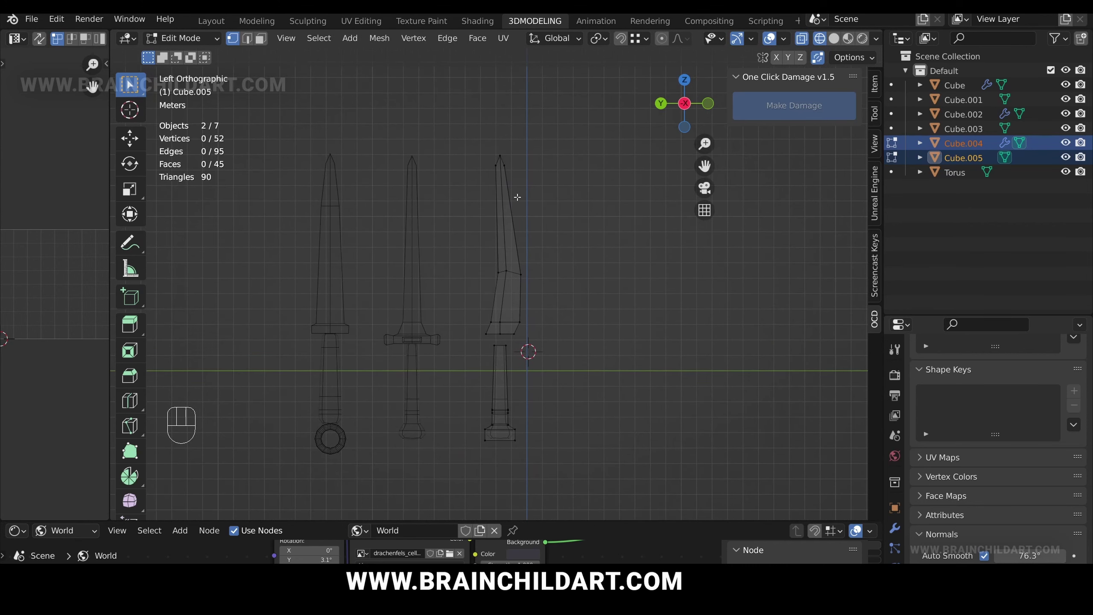
left_click(504, 157)
key("g")
left_click(530, 228)
left_click(510, 211)
left_click(526, 236)
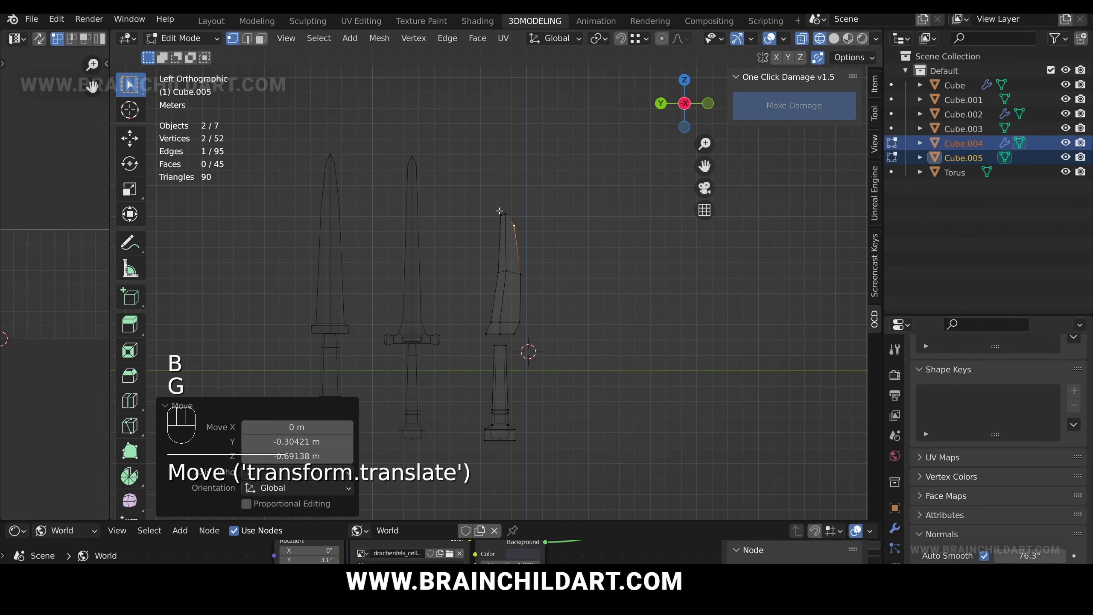
Step: Reposition the vertices at the blade's upper end, then extrude them upward and scale them down into a pointed tip
key("b")
left_click_drag(494, 207, 510, 221)
key("g")
left_click(509, 212)
key("e")
left_click(521, 184)
key("s")
left_click(489, 173)
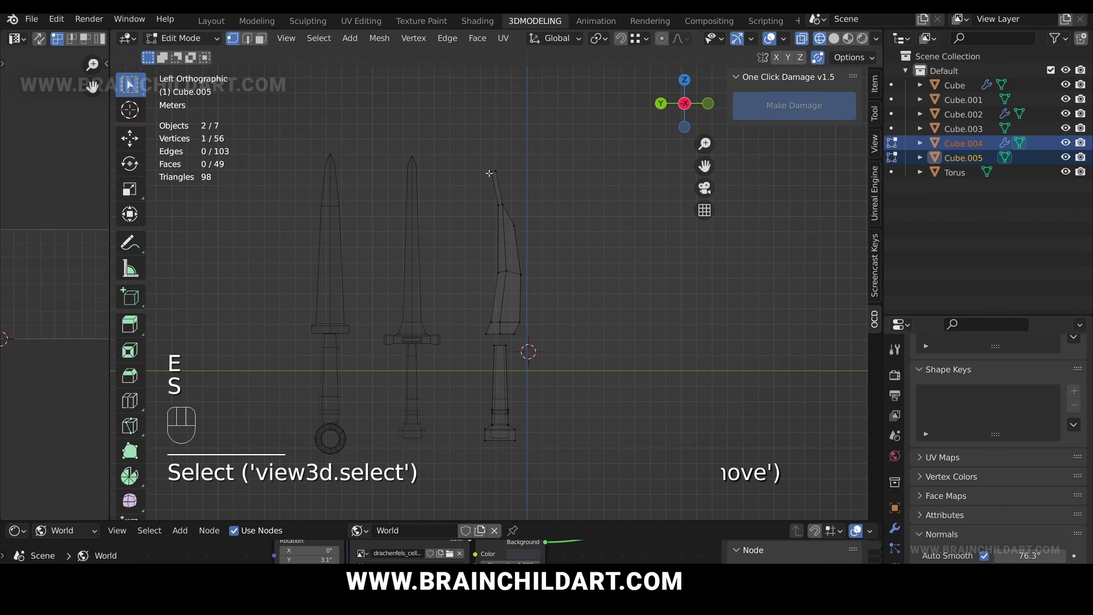
Step: Refine the curved blade's silhouette by moving the vertices just below its tip, and return to object mode
left_click(505, 200)
key("b")
key("g")
mouse_move(500, 194)
left_mouse_down()
mouse_move(523, 235)
mouse_move(505, 201)
left_mouse_up()
left_click(518, 207)
key("b")
key("g")
key("g")
key("g")
left_click(508, 205)
key("Tab")
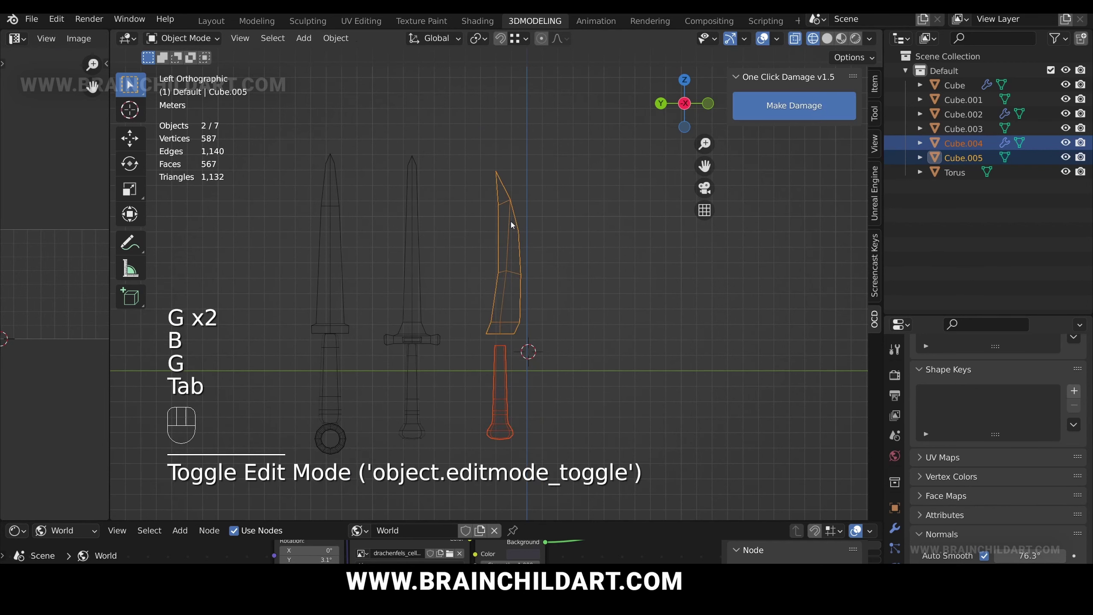
Step: Duplicate the top edge ring of the third handle, enlarge it by about 1.8 and extrude it into a guard
key("Tab")
middle_click_drag(511, 302, 508, 216, "shift")
scroll(510, 222, "up", 2)
left_click(501, 254)
key("b")
left_click_drag(482, 244, 519, 260)
key("shift+d")
key("s")
left_click(543, 259)
key("s")
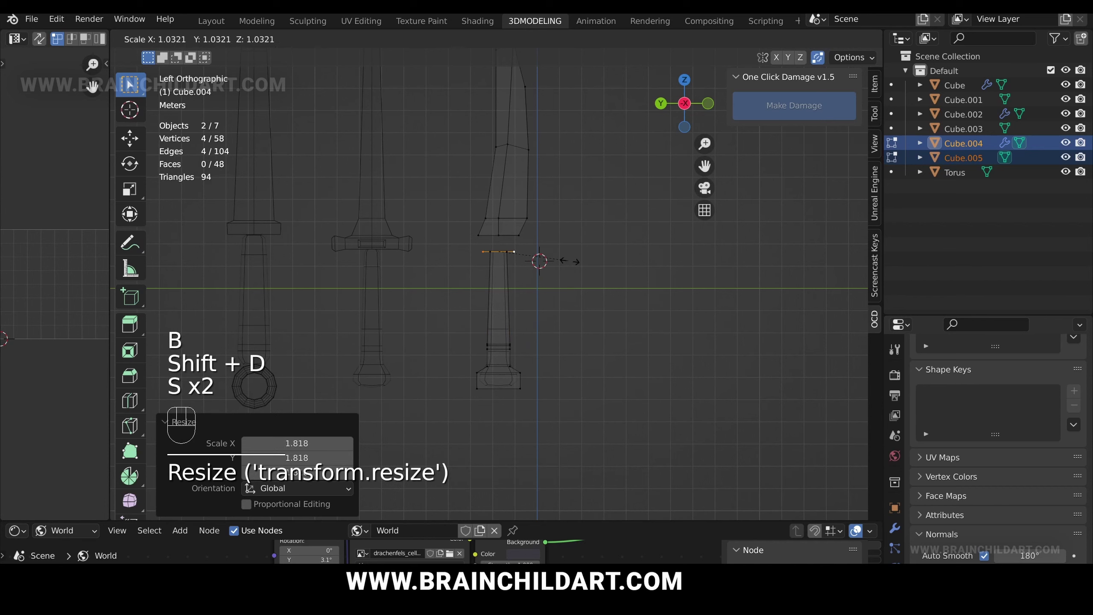
left_click(538, 255)
key("e")
key("g")
Step: Fill the new guard's open edge loops with faces in solid shading and select its linked geometry
middle_click_drag(533, 239, 559, 242)
key("z")
key("l")
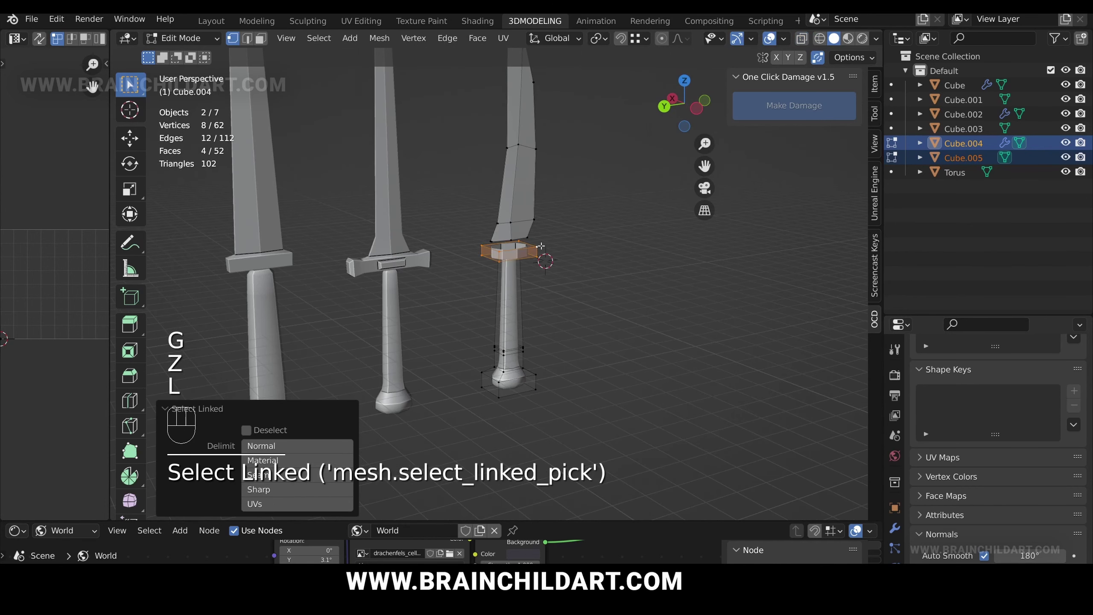
key("2")
left_click(526, 246, "alt+shift")
key("Tab")
key("Tab")
key("l")
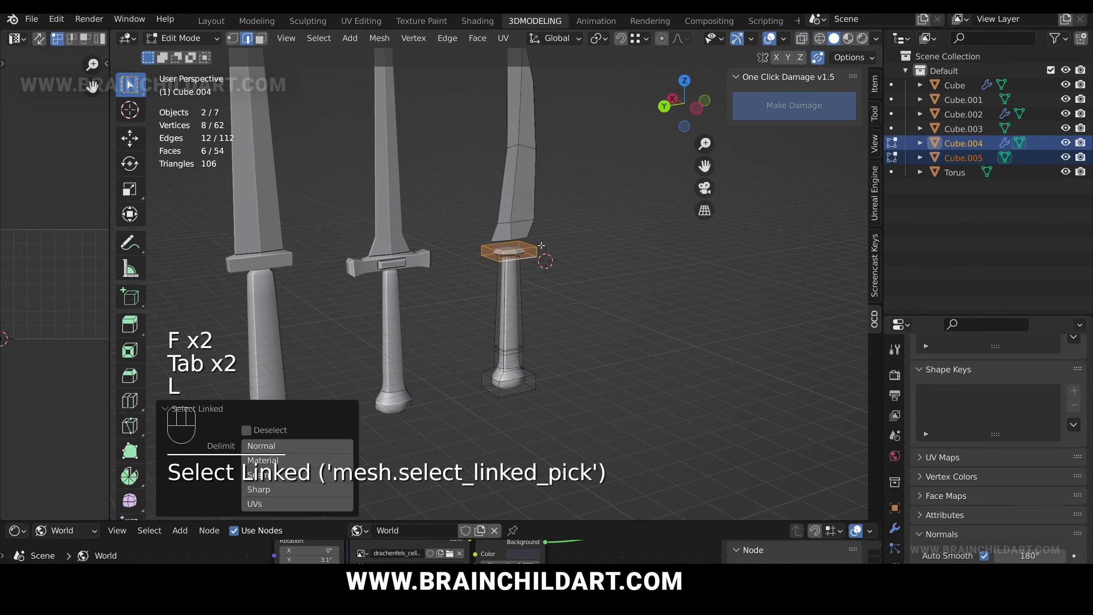
Step: Enlarge the new guard block and move it about -0.14 m along Z between the blade and handle
scroll(531, 258, "up", 2)
key("s")
left_click(569, 246)
key("g")
key("z")
left_click(567, 253)
mouse_move(538, 248)
middle_mouse_down("alt")
mouse_move(472, 239)
mouse_move(547, 259)
middle_mouse_up("alt")
key("g")
left_click(482, 235)
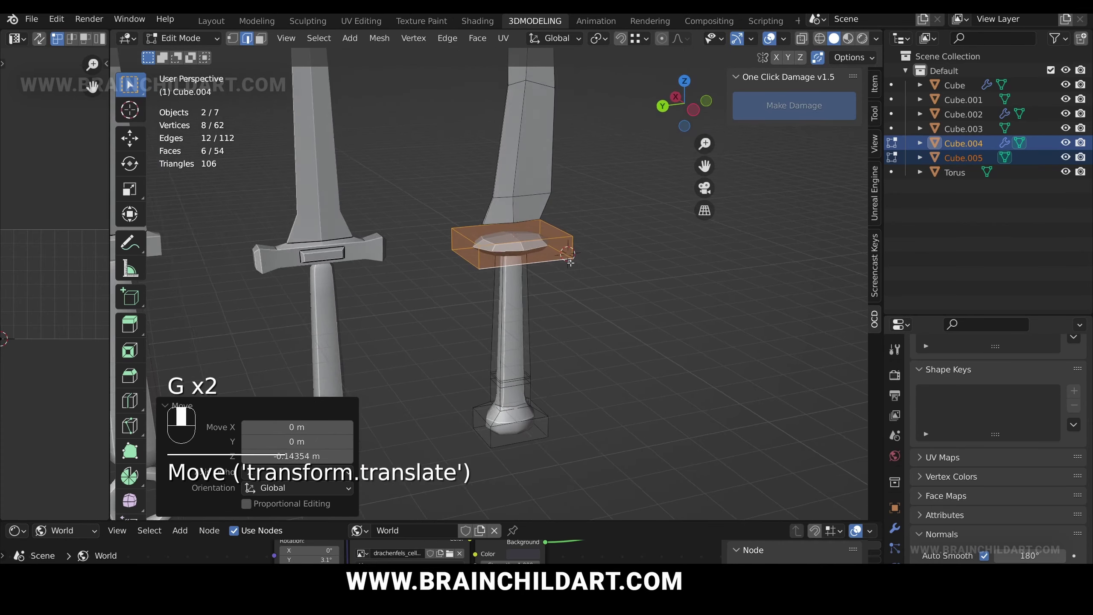
Step: Duplicate the guard block, scale the copy down and raise it along Z as a second layer
key("shift+d")
key("s")
left_click(555, 254)
key("g")
key("z")
left_click(561, 247)
Step: Duplicate the second guard layer and scale the copy by about 0.549 as a smaller top layer
key("shift+d")
key("s")
key("z")
left_click(538, 236)
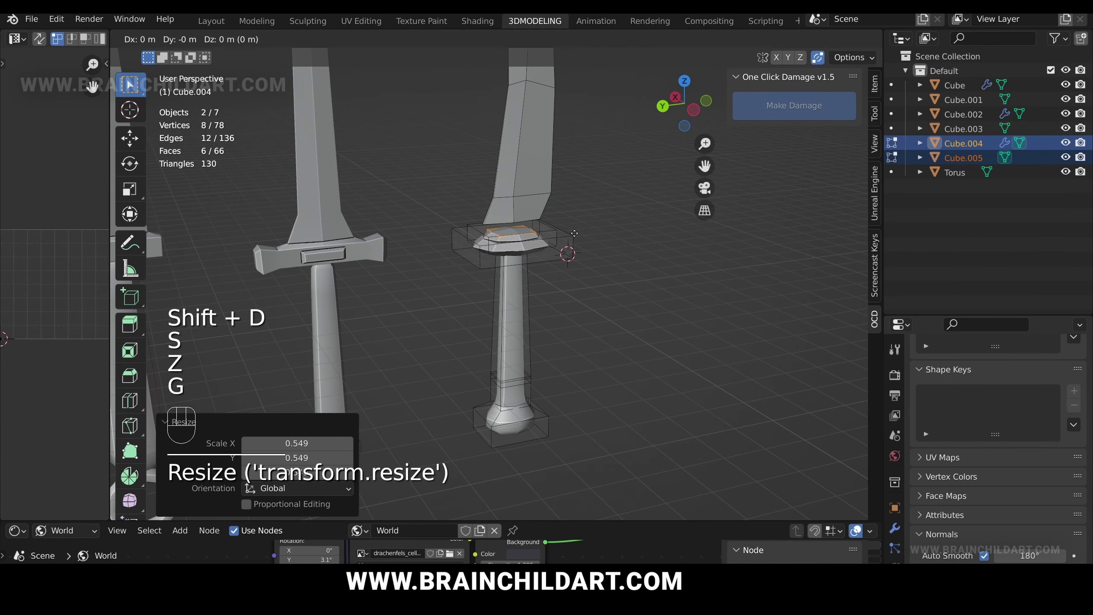
key("Tab")
Step: Select all stacked guard layers, scale them up by about 1.765 and narrow them along X
scroll(534, 224, "down", 5)
middle_click_drag(467, 218, 562, 220)
scroll(547, 234, "up", 4)
key("Tab")
key("l")
left_click(551, 238)
key("s")
left_click(577, 236)
key("s")
key("x")
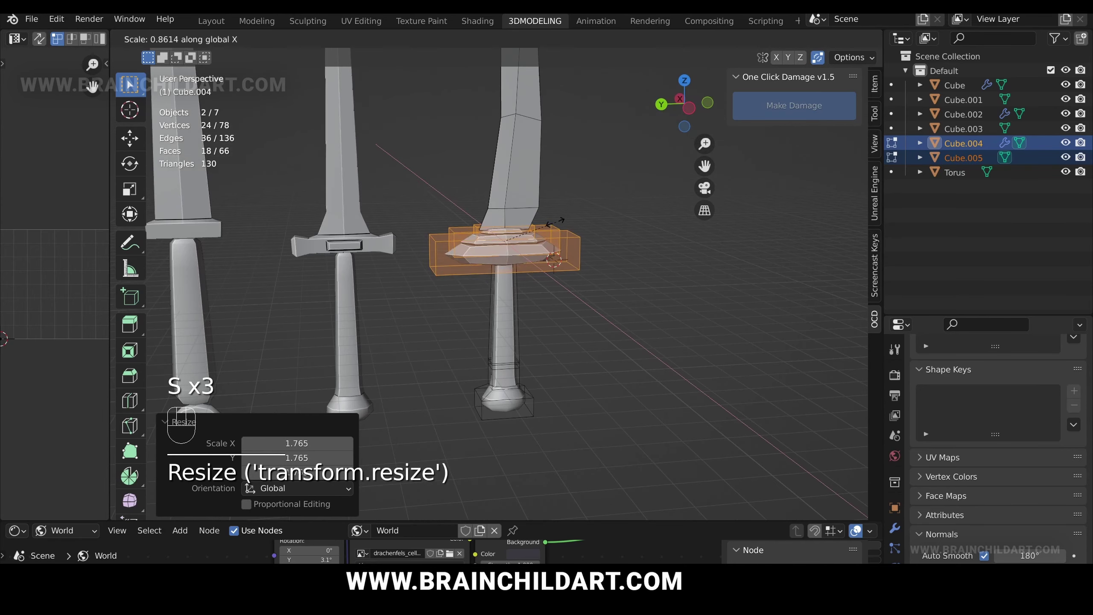
key("Tab")
Step: Add supporting loop cuts to the third dagger's guard and the top of its handle, undoing a misplaced cut
scroll(488, 235, "down", 5)
scroll(521, 207, "up", 7)
key("Tab")
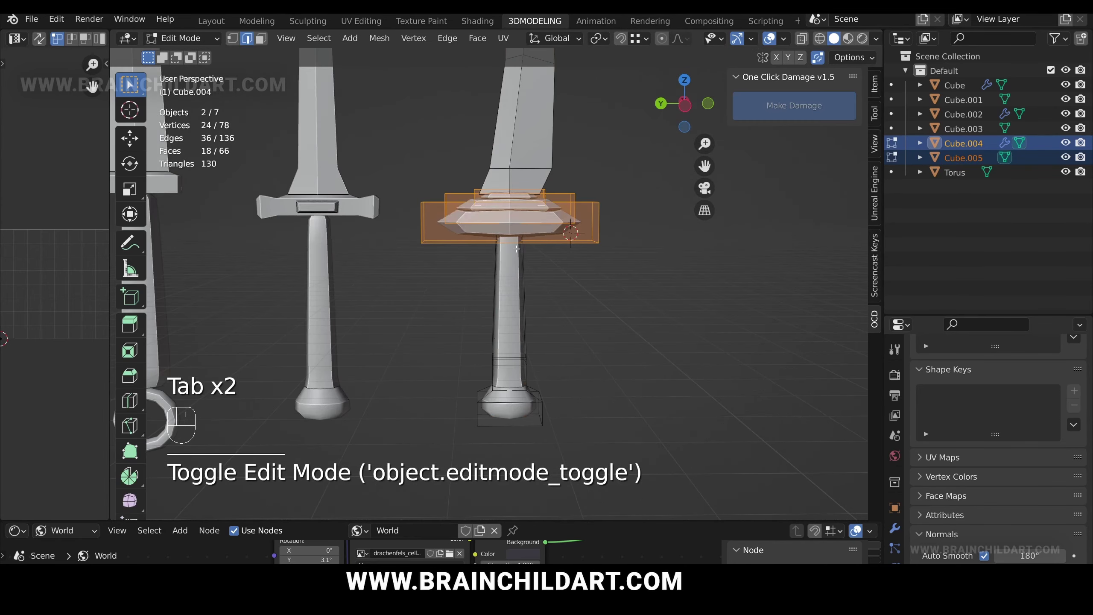
key("ctrl+r")
left_click(509, 239)
right_click(509, 239)
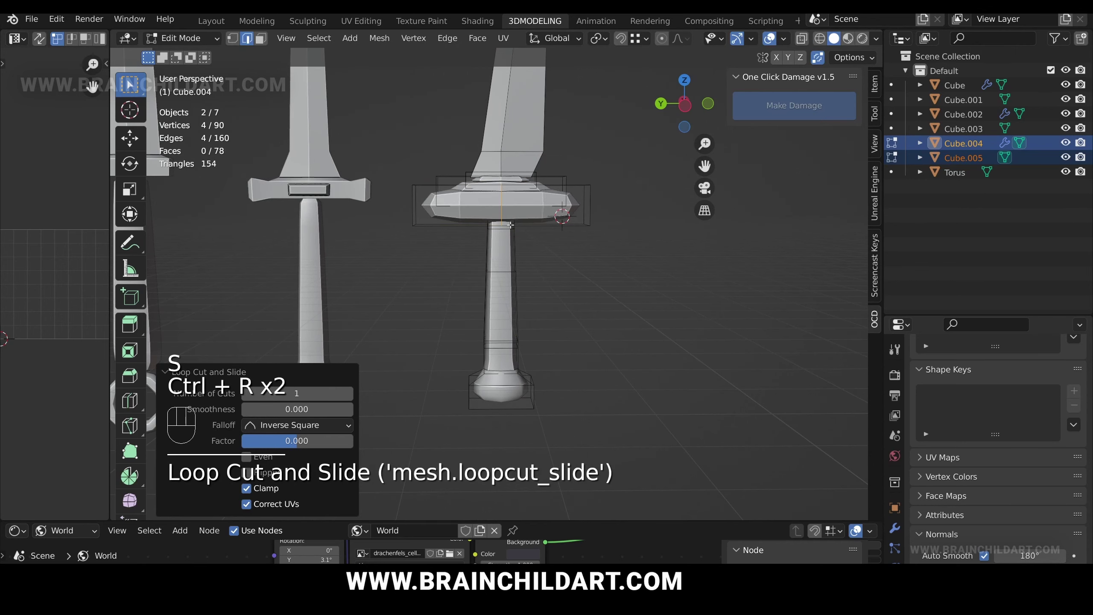
key("ctrl+z")
key("ctrl+r")
left_click(510, 224)
right_click(510, 225)
Step: Undo an extra cut near the handle's top and add a loop cut through the guard's stacked layers
key("ctrl+r")
left_click(508, 221)
right_click(507, 222)
key("ctrl+z")
mouse_move(533, 226)
middle_mouse_down()
mouse_move(549, 245)
mouse_move(540, 233)
middle_mouse_up()
key("ctrl+r")
left_click(509, 202)
right_click(509, 203)
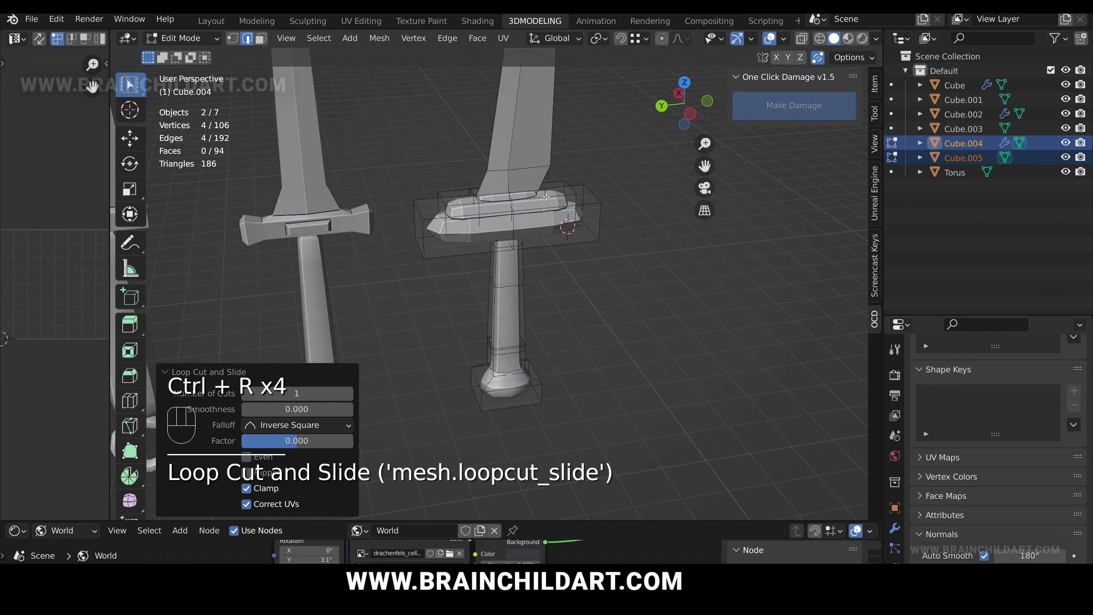
Step: Try more loop cuts on the guard and check the shape in object mode
key("Tab")
key("Tab")
key("ctrl+r")
key("ctrl+r")
left_click(510, 232)
right_click(510, 232)
key("Tab")
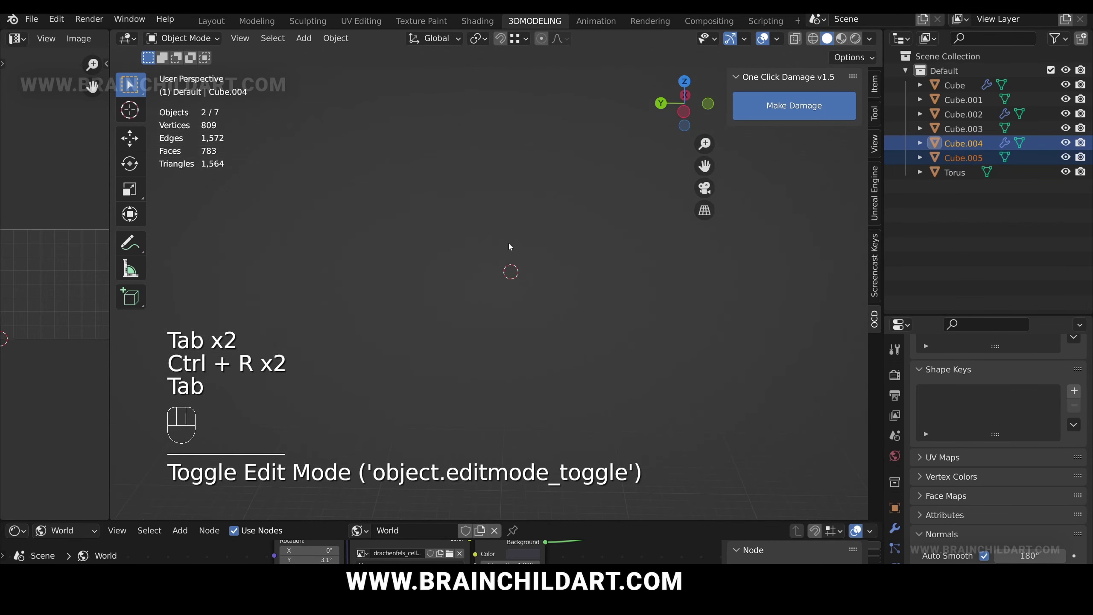
Step: Undo the last guard loop cuts, select the third dagger's linked guard layers and delete them
key("ctrl+z")
key("ctrl+z")
key("ctrl+z")
key("l")
key("l")
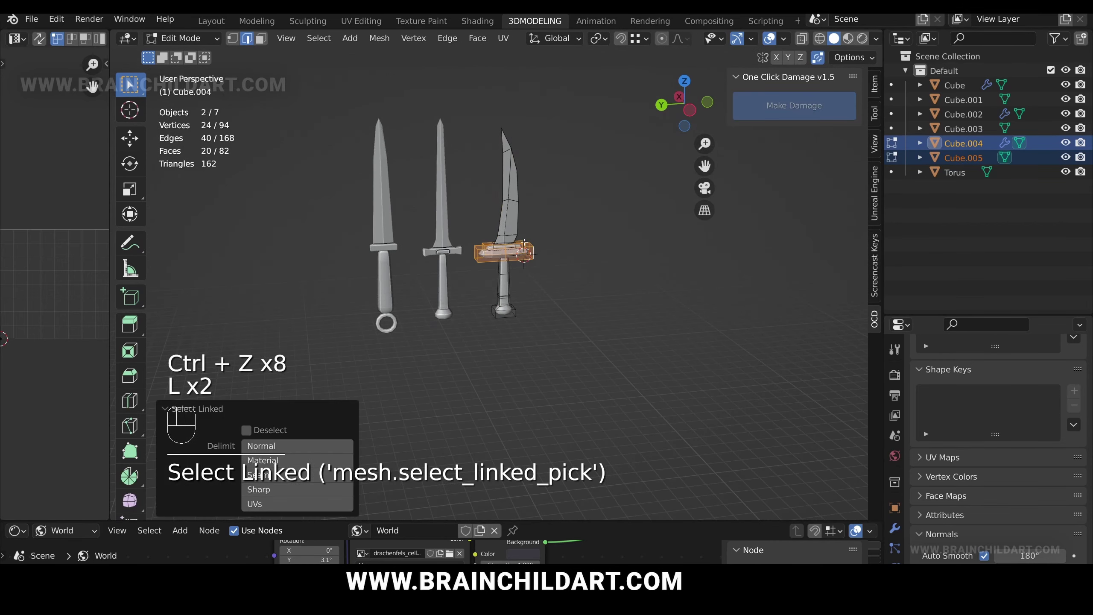
scroll(557, 222, "up", 3)
key("Delete")
left_click(526, 190)
Step: Move vertices on the lower straight side of the third dagger's blade to form a pointed notch in its profile
key("ctrl+KP_3")
key("shift+z")
key("1")
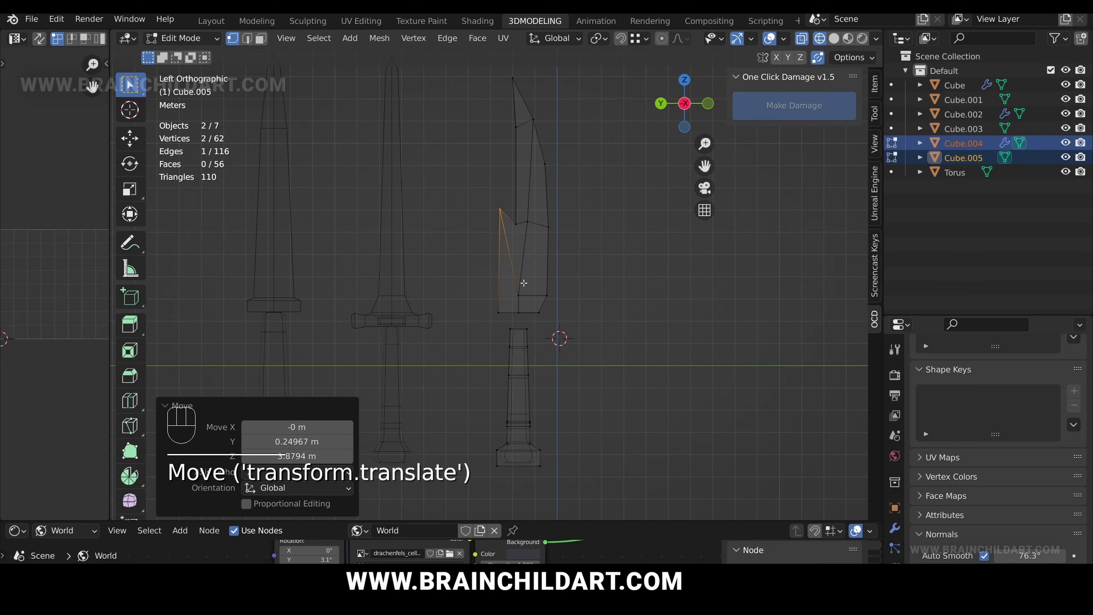
key("b")
left_click_drag(529, 304, 511, 279)
key("g")
left_click(518, 226)
left_click(590, 253)
key("Tab")
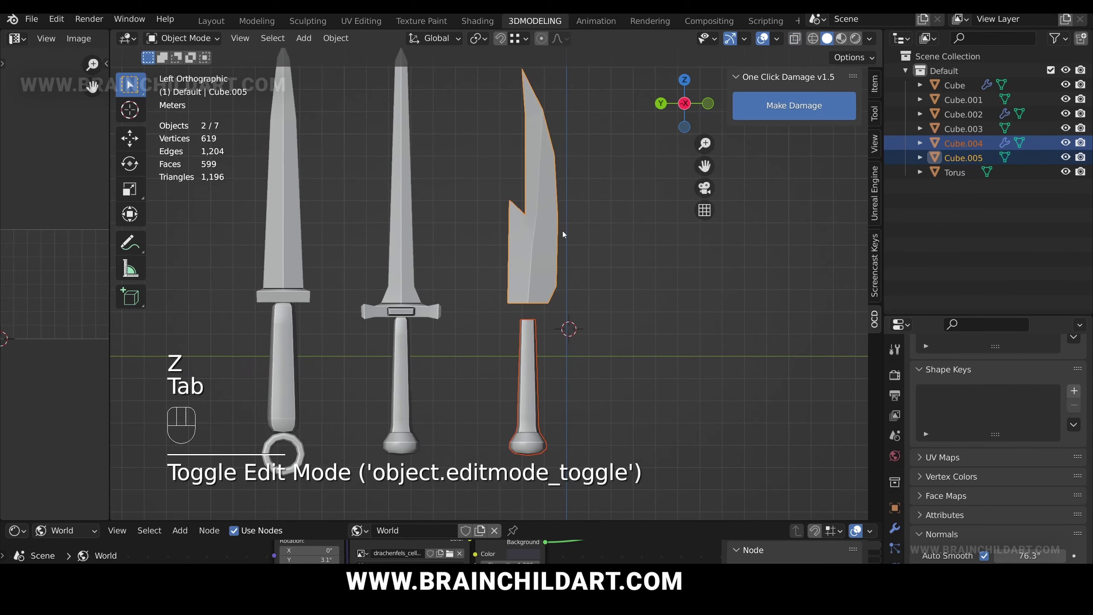
Step: Inspect the faces and edges around the blade's notch from several angles in edit and object mode
mouse_move(562, 231)
middle_mouse_down()
mouse_move(555, 252)
mouse_move(560, 240)
mouse_move(619, 272)
mouse_move(619, 318)
middle_mouse_up()
scroll(555, 252, "down", 1)
scroll(560, 240, "up", 3)
key("Tab")
key("2")
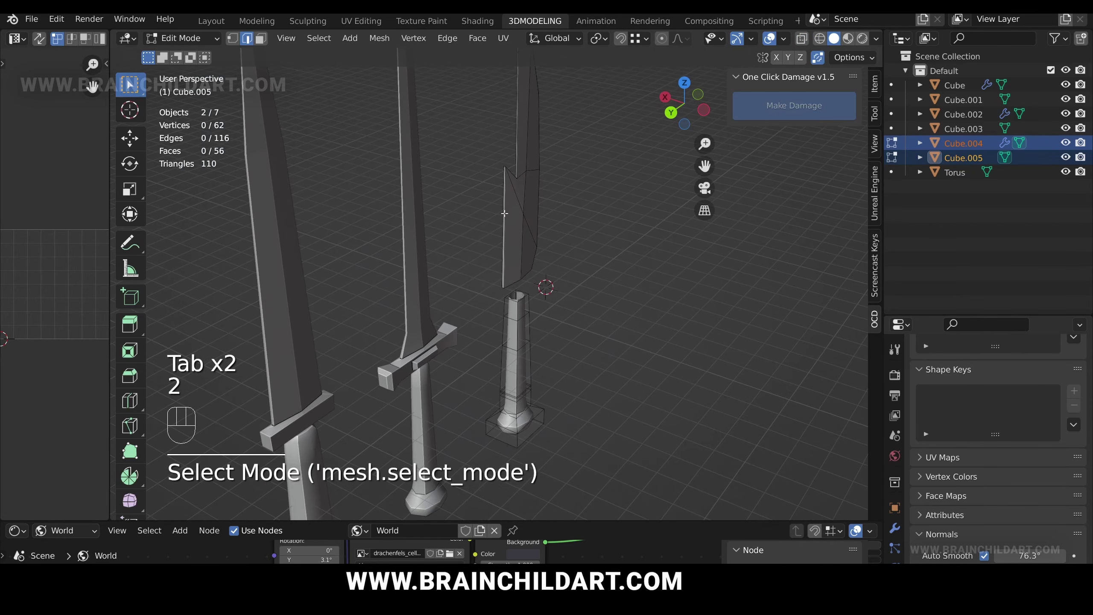
key("3")
left_click(512, 176)
middle_click_drag(514, 176, 520, 210, "shift")
key("Tab")
key("Tab")
key("2")
left_click(489, 304)
middle_click_drag(547, 269, 495, 267)
left_click(510, 297, "shift")
left_click(512, 266, "shift")
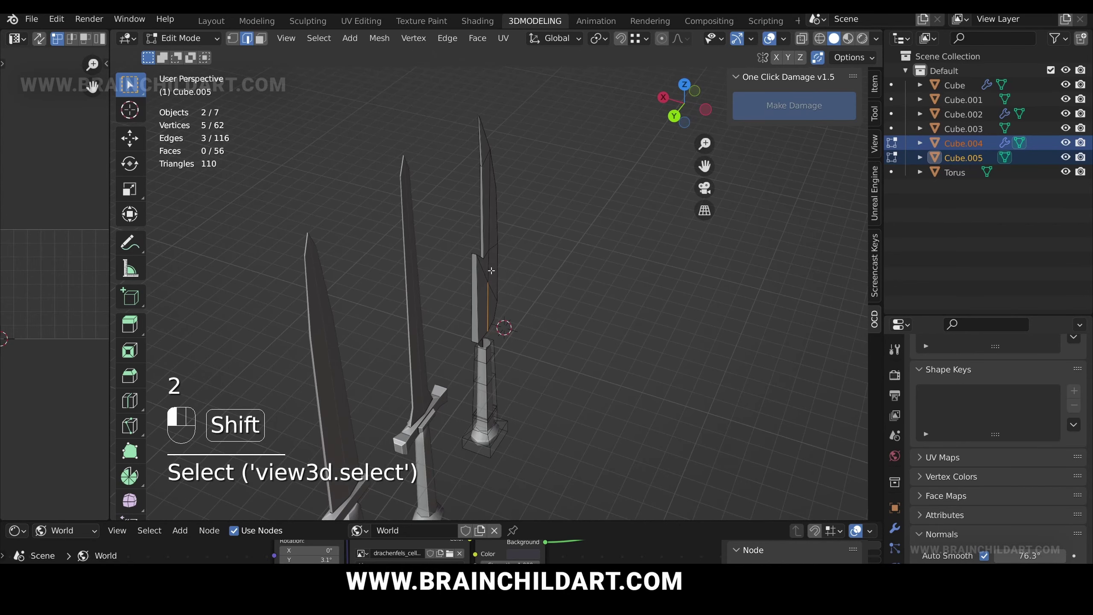
left_click(590, 287)
key("Tab")
middle_click_drag(581, 280, 449, 222)
key("Tab")
Step: Select the edge loops at the lower end of the blade, apply an edge operation and check the shape
left_click(492, 258)
middle_click_drag(530, 259, 456, 264)
scroll(456, 263, "up", 2)
left_click(503, 261, "alt")
left_click(500, 272, "alt+shift")
key("ctrl+e")
left_click(549, 319)
key("Tab")
key("Tab")
Step: Duplicate the blade's base outline, enlarge and fill it, and shape it into a block guard above the handle
middle_click_drag(512, 316, 557, 216)
key("shift+d")
key("s")
left_click(533, 293)
key("f")
key("g")
key("z")
key("s")
left_click(553, 336)
scroll(549, 320, "down", 3)
Step: Duplicate the guard block down to the handle's lower end and rotate the copy by 90°
key("Tab")
left_click(545, 311)
left_click(516, 310)
key("Tab")
key("l")
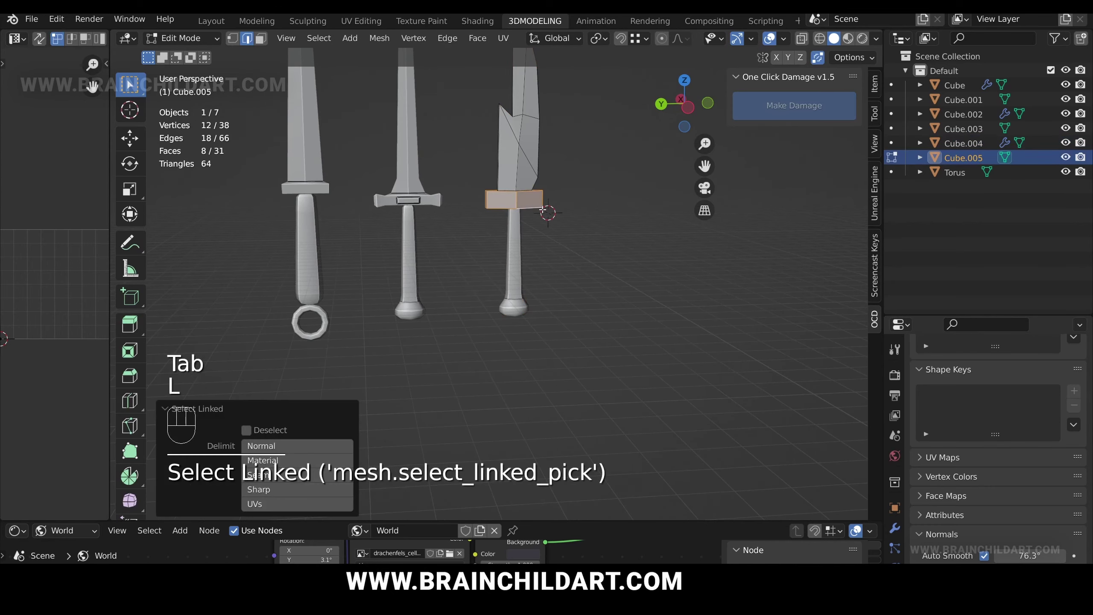
middle_click_drag(516, 310, 534, 310, "alt")
key("shift+d")
left_click(573, 343)
left_click(535, 262)
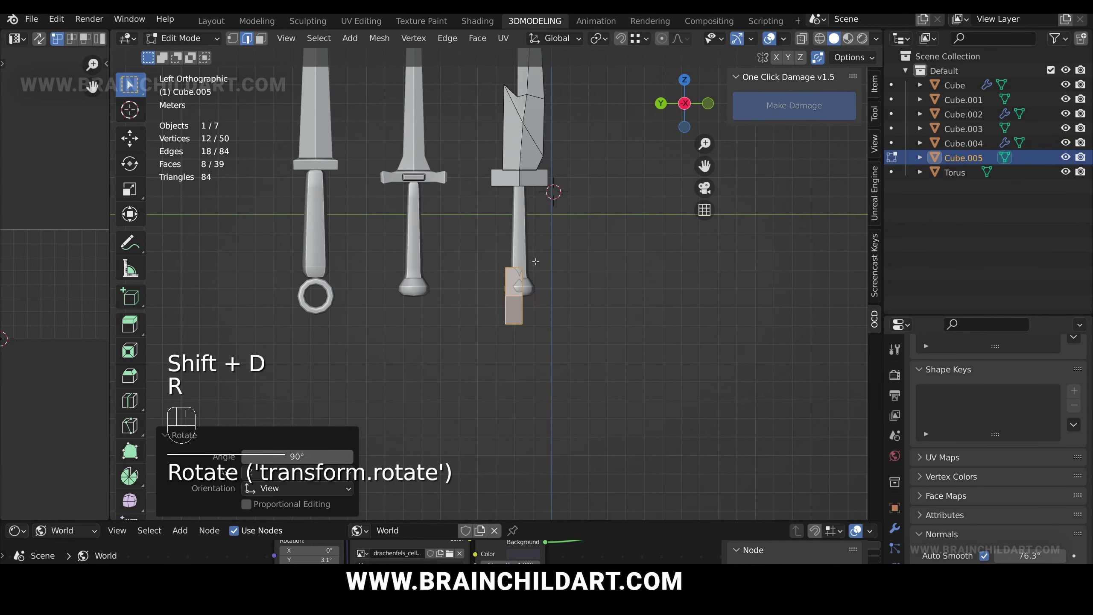
Step: Box-select the old pommel at the lower end of the third dagger's handle and delete it
key("Tab")
left_click(520, 233)
key("Tab")
key("z")
key("b")
left_click_drag(494, 266, 542, 306)
key("Delete")
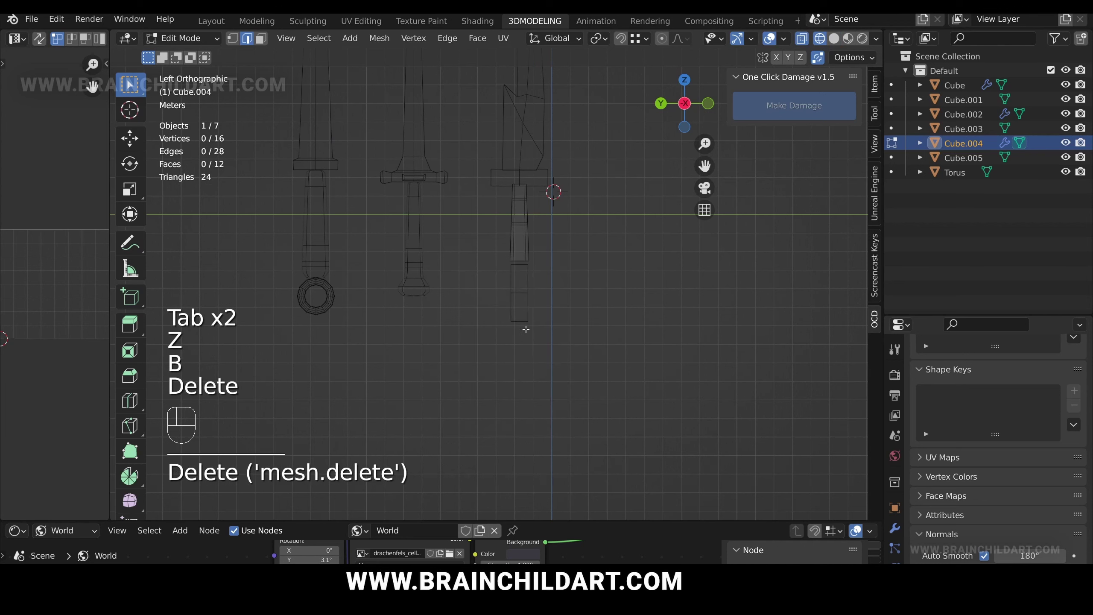
Step: Extend the handle's open lower edge loop downward and cap it with a face
left_click(519, 259, "alt+shift")
left_click(545, 289)
key("f")
middle_click_drag(545, 289, 584, 296)
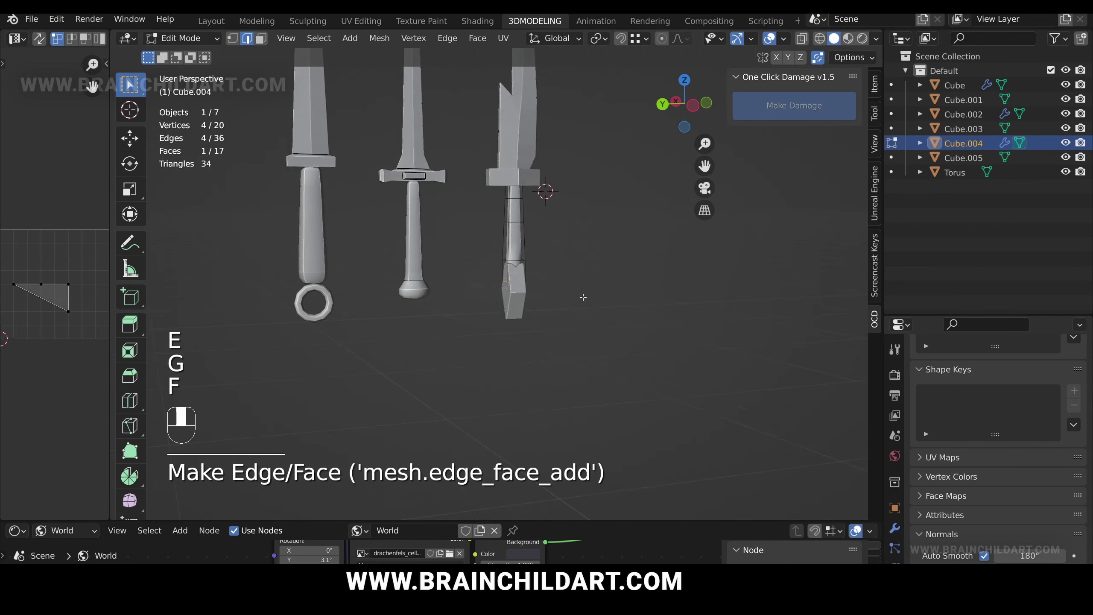
Step: Add a loop cut near the handle's lower end after undoing a first attempt, and save the file
key("ctrl+r")
left_click(516, 271)
key("ctrl+z")
key("ctrl+s")
key("ctrl+r")
left_click(516, 273)
left_click(515, 282)
Step: Select the whole handle mesh, apply a favourite command to it and check the handle in object mode
key("a")
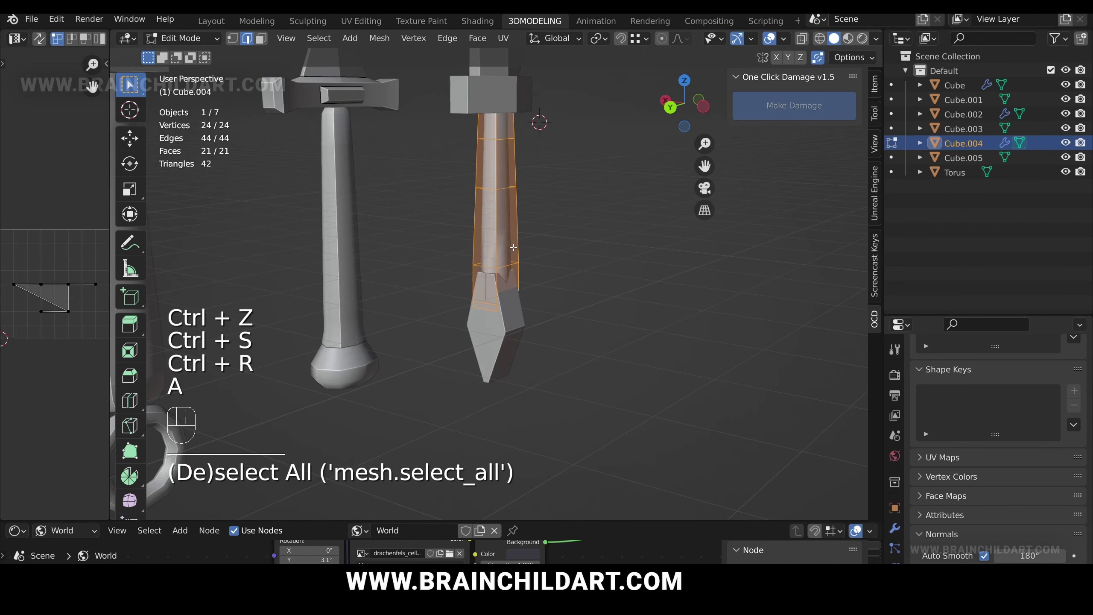
key("q")
left_click(512, 254)
scroll(523, 258, "down", 1)
key("Tab")
middle_click_drag(540, 261, 494, 283)
scroll(516, 263, "down", 1)
Step: Scale up the block pommel below the handle and compare it with the other daggers
left_click(507, 297)
key("Tab")
key("a")
key("s")
right_click(549, 293)
left_click(543, 294)
key("l")
key("Tab")
scroll(493, 282, "down", 1)
middle_click_drag(580, 249, 569, 305, "shift")
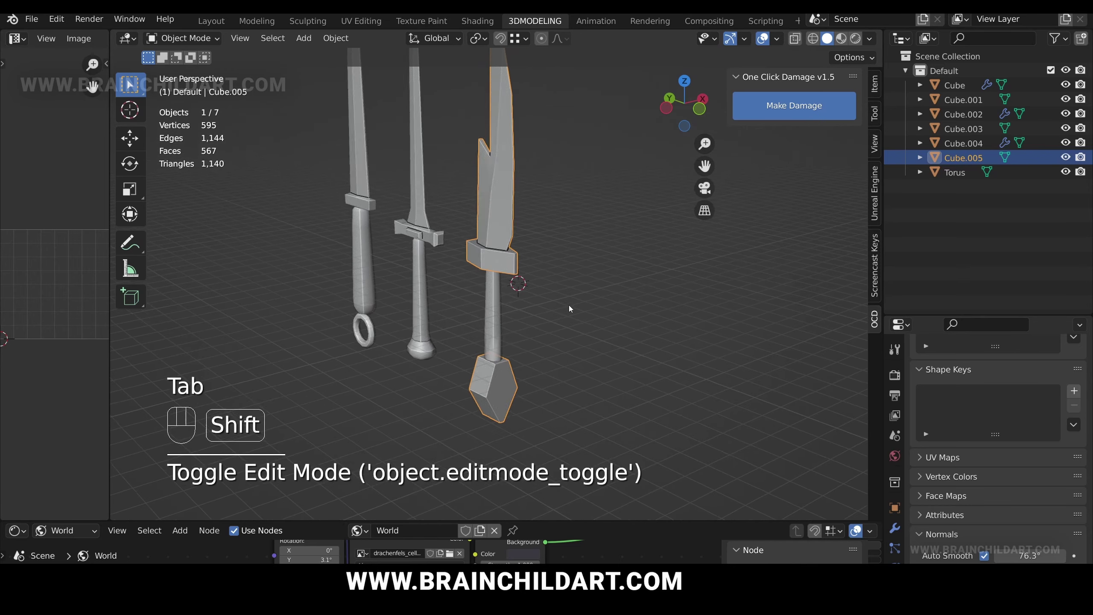
scroll(569, 305, "down", 1)
scroll(536, 251, "down", 2)
Step: Select the linked geometry of the block pommel below the handle and delete it
middle_click_drag(535, 252, 608, 227)
scroll(602, 246, "up", 3)
key("Tab")
middle_click_drag(580, 266, 620, 276)
middle_click_drag(619, 276, 493, 244, "shift")
key("l")
key("Delete")
left_click(478, 209)
key("Tab")
Step: Add a centred horizontal loop cut around the third dagger's block guard
left_click(520, 237)
scroll(507, 232, "up", 4)
left_click(501, 192)
key("Tab")
key("ctrl+r")
left_click(495, 189)
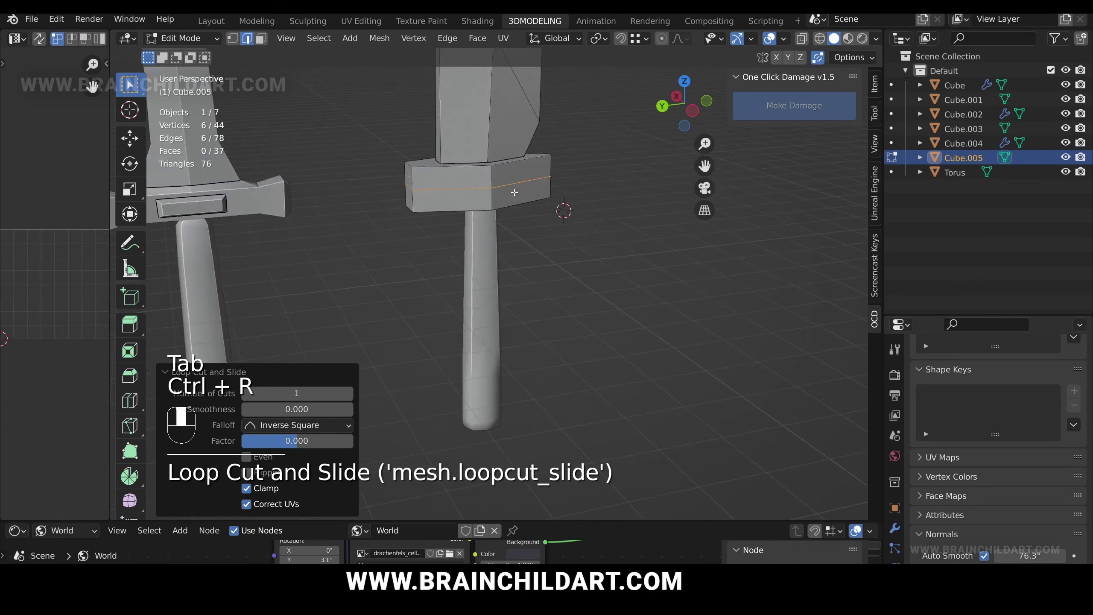
Step: Extrude the upper faces at both ends of the guard and scale them outward by about 1.367 along Y
key("3")
left_click(426, 174)
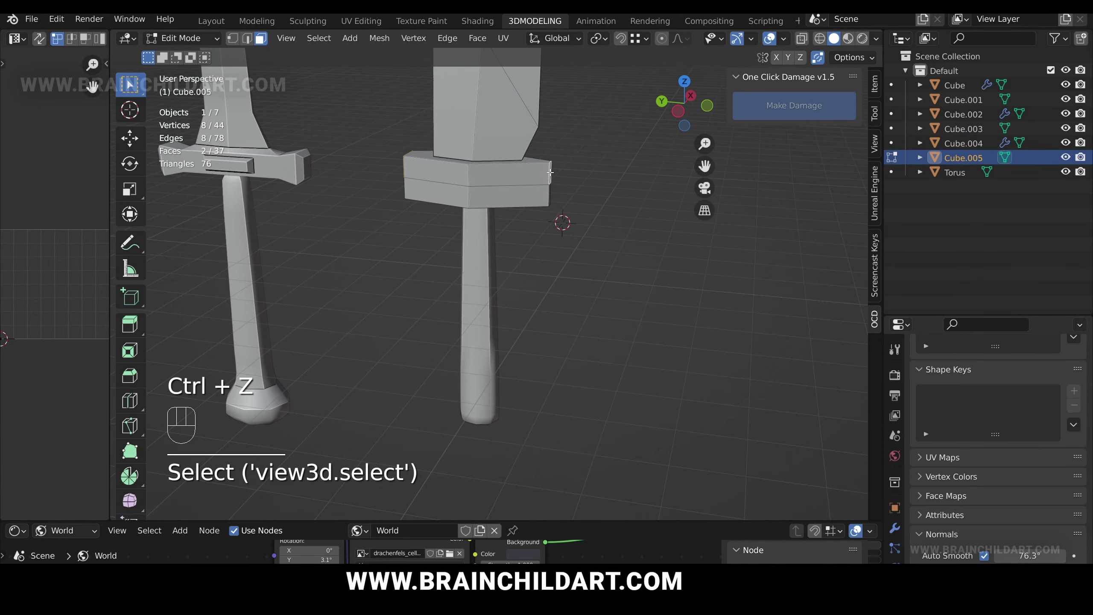
key("e")
key("s")
left_click(555, 180)
key("s")
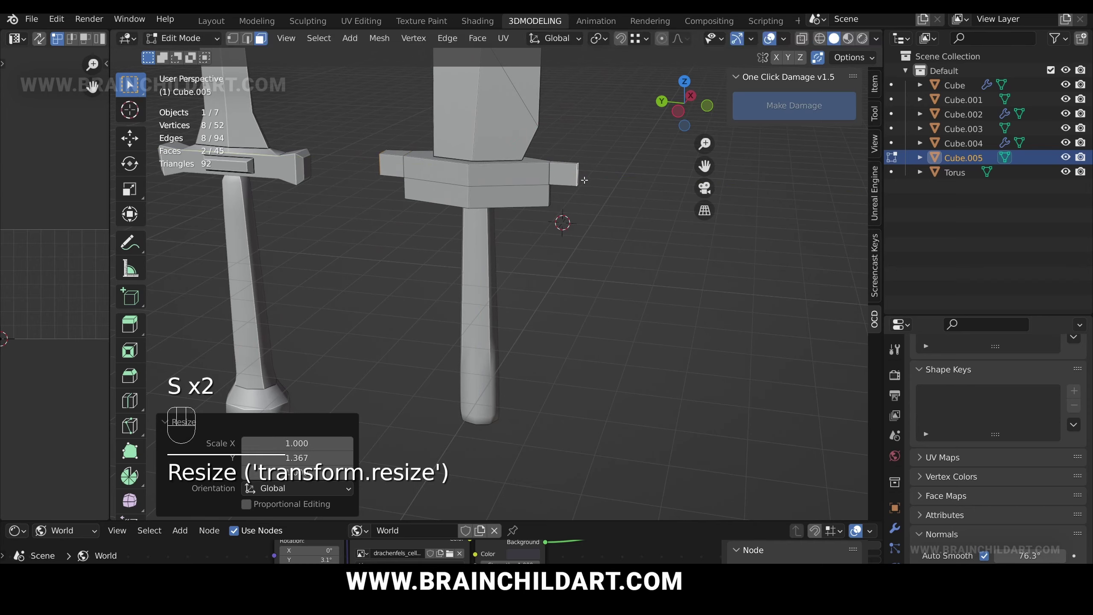
left_click(543, 169)
Step: Move an end edge of the guard to taper its arm, and check the shape in object mode
middle_click_drag(543, 171, 630, 173)
key("2")
left_click(414, 177)
key("g")
left_click(424, 190)
key("Tab")
scroll(497, 201, "down", 6)
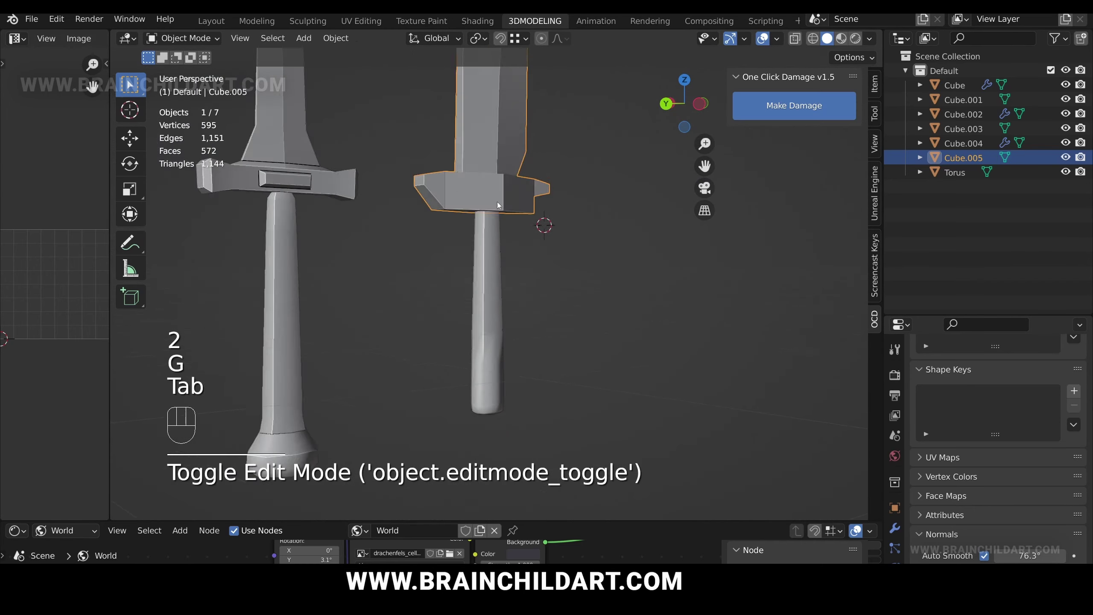
Step: Add a centred loop cut to the guard and scale the selection to refine its shape
scroll(486, 220, "up", 4)
middle_click_drag(468, 211, 420, 215)
key("Tab")
key("ctrl+r")
left_click(469, 224)
right_click(469, 224)
left_click(528, 232)
key("s")
key("1")
Step: Slide the lower edge of the guard's arm fully to its neighbouring edge with a factor of 1
left_click(486, 224)
left_click(518, 233)
key("g")
key("g")
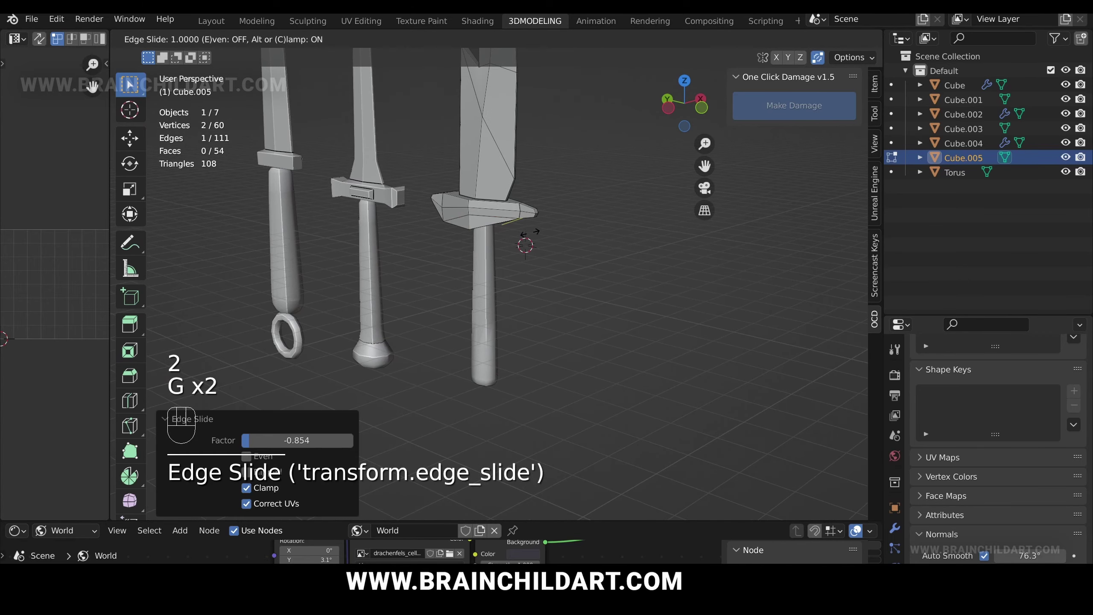
left_click(528, 236)
key("Tab")
key("Tab")
Step: Move an edge of the guard by about -0.455 m along Y to sharpen its arm
middle_click_drag(529, 236, 469, 219)
scroll(469, 219, "up", 2)
middle_click_drag(469, 228, 553, 216)
left_click(473, 197)
key("g")
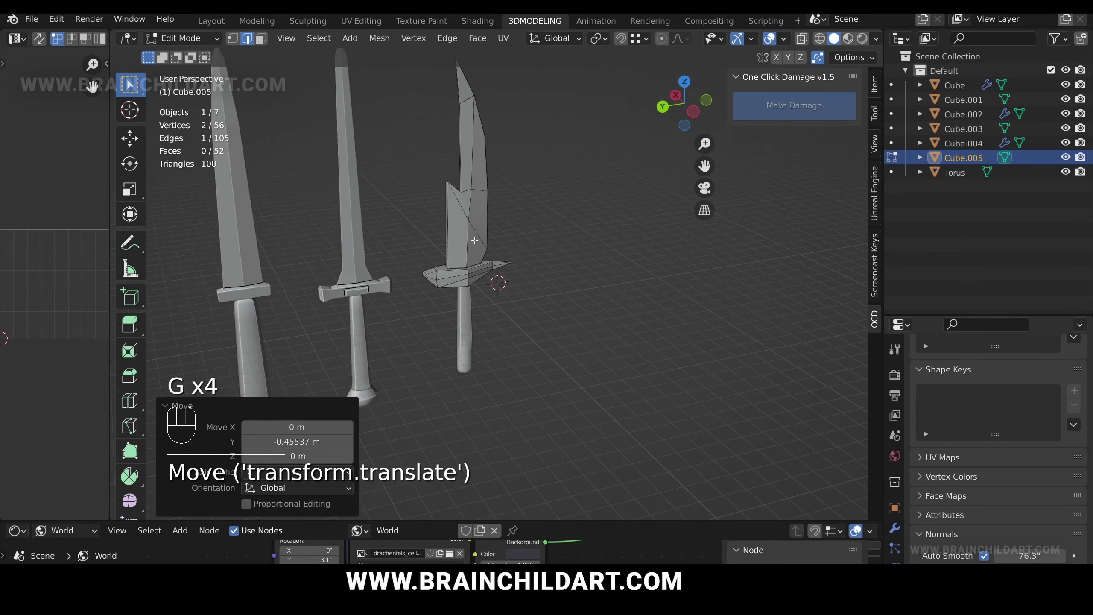
Step: Slide an edge on the guard's other arm fully along the surface with a factor of -1
scroll(495, 242, "up", 4)
middle_click_drag(465, 254, 445, 190, "shift")
left_click(460, 232)
key("g")
key("g")
left_click(449, 188)
scroll(440, 225, "down", 3)
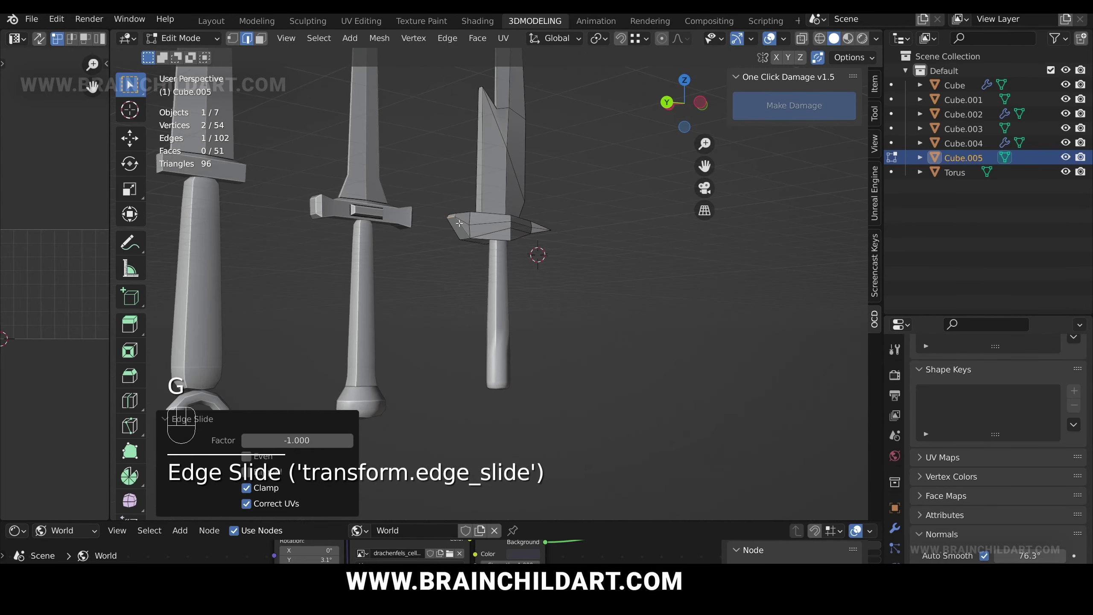
Step: Slide the underside edge of the guard's arm along the adjoining surface to reshape its taper
left_click(476, 240)
key("g")
key("g")
key("g")
left_click(467, 233)
key("ctrl+z")
key("g")
key("g")
left_click(464, 233)
key("1")
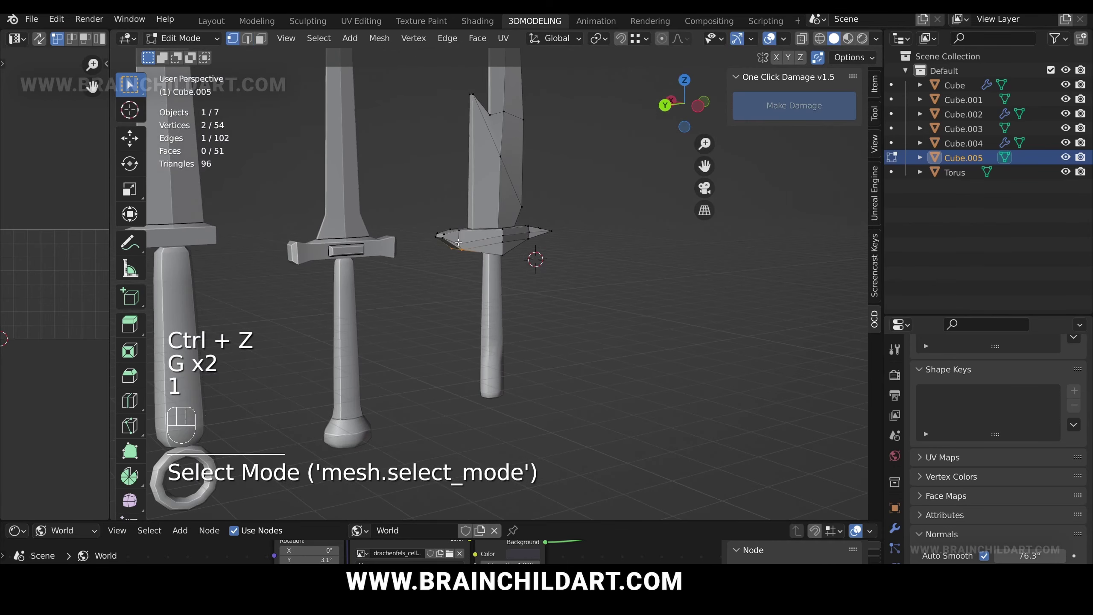
Step: Slide two side vertices of the guard's arm along their edges to smooth its profile
left_click(461, 228)
left_click(611, 210, "shift")
middle_click_drag(462, 228, 439, 214)
key("g")
key("g")
left_click(491, 203)
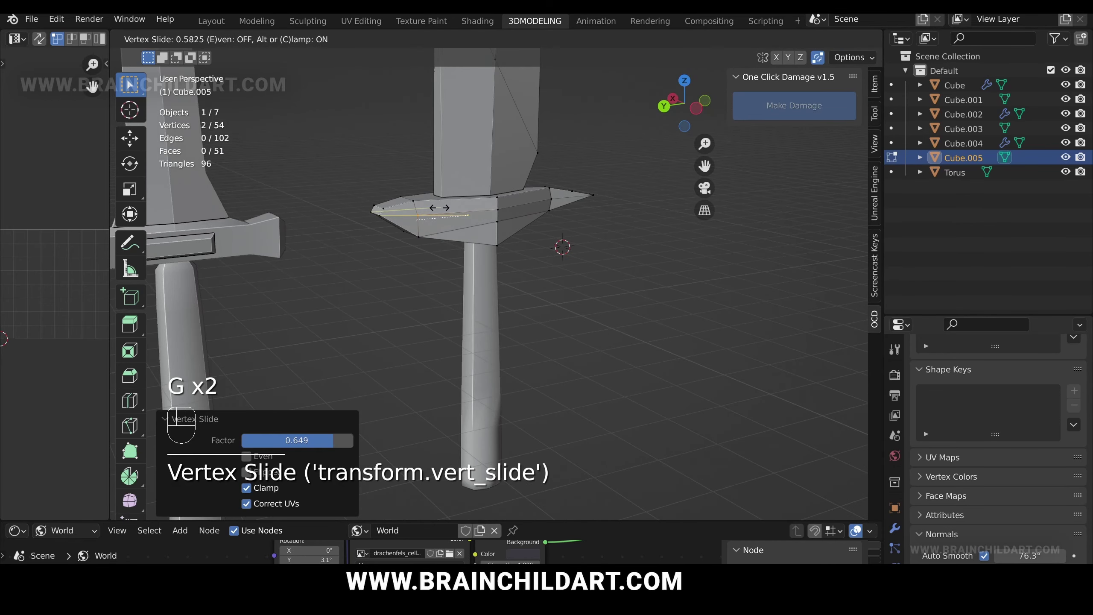
left_click(439, 207)
scroll(442, 224, "down", 2)
key("Tab")
scroll(442, 224, "down", 5)
scroll(454, 213, "up", 8)
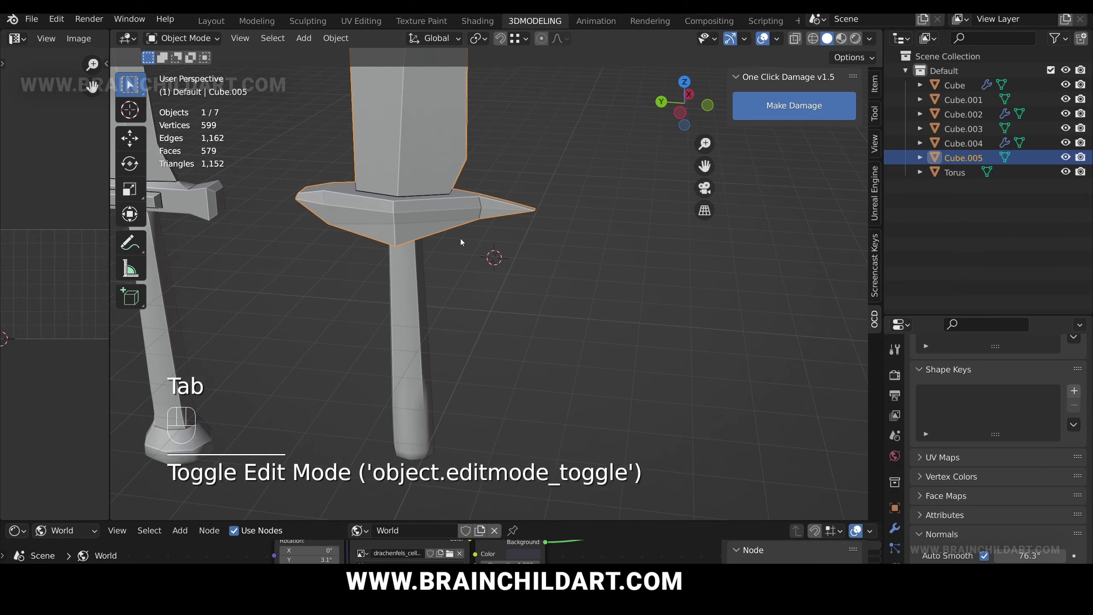
Step: Slide an edge of the guard along the surface into its neighbour to clean up the arm's faces
middle_click_drag(460, 242, 543, 254)
middle_click_drag(543, 255, 550, 213)
key("2")
key("Tab")
key("2")
left_click(484, 223)
left_click(546, 220)
left_click(491, 248)
key("g")
key("g")
left_click(551, 288)
key("Tab")
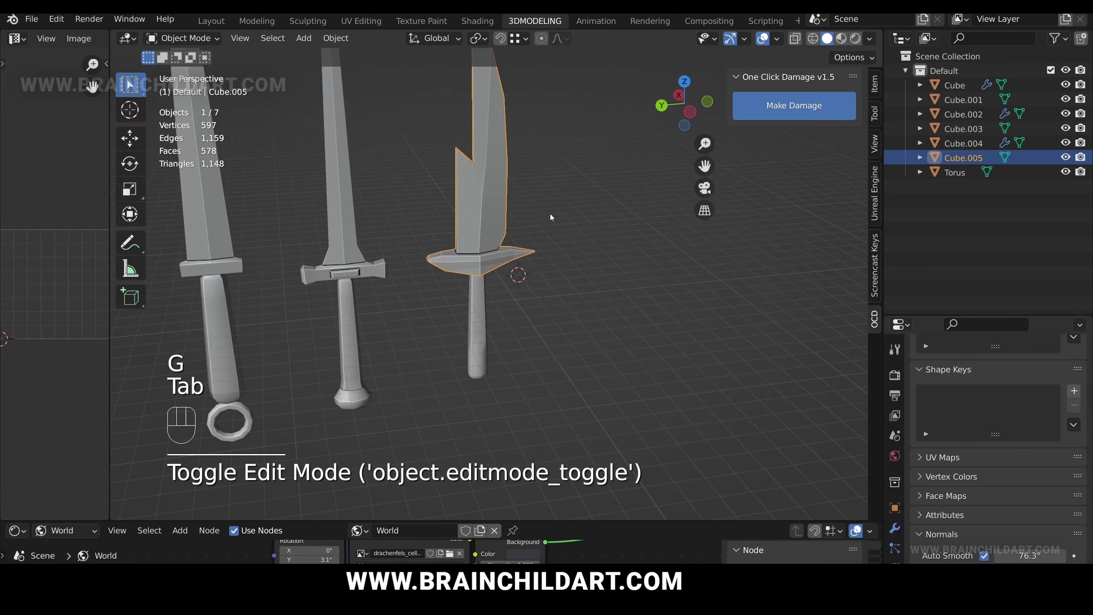
Step: Select the whole guard piece, scale it uniformly and raise it about 0.081 m along Z
key("Tab")
key("l")
middle_click_drag(478, 238, 517, 257)
key("s")
key("x")
left_click(573, 266)
key("ctrl+z")
key("s")
left_click(554, 261)
key("g")
key("z")
left_click(559, 256)
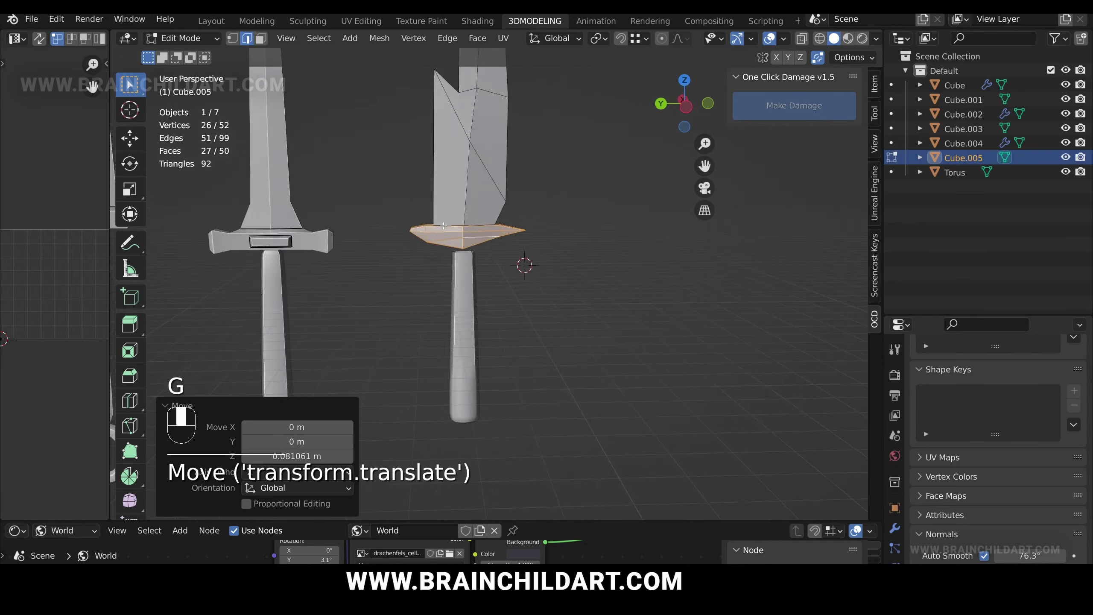
Step: Move the edge under the guard's centre and slide an edge on its pointed arm to refine the underside
key("Tab")
scroll(511, 256, "down", 5)
scroll(511, 256, "up", 8)
key("Tab")
key("2")
left_click(471, 218)
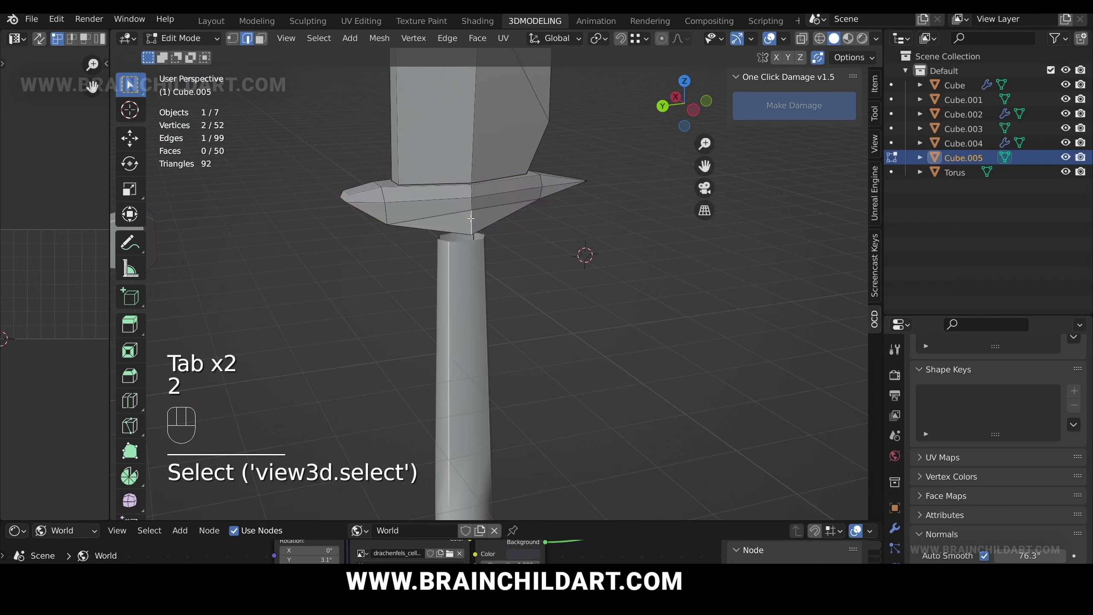
key("g")
left_click(472, 241)
middle_click_drag(472, 241, 594, 220)
left_click(560, 191)
key("g")
key("g")
left_click(520, 272)
Step: Rotate the guard's pointed tip by 39.9° in the left view and reposition it
middle_click_drag(520, 272, 362, 192)
key("b")
left_click_drag(462, 205, 510, 235)
middle_click_drag(510, 233, 546, 297, "alt")
scroll(542, 215, "down", 4)
scroll(542, 215, "up", 1)
key("r")
left_click(555, 308)
scroll(539, 223, "up", 1)
key("g")
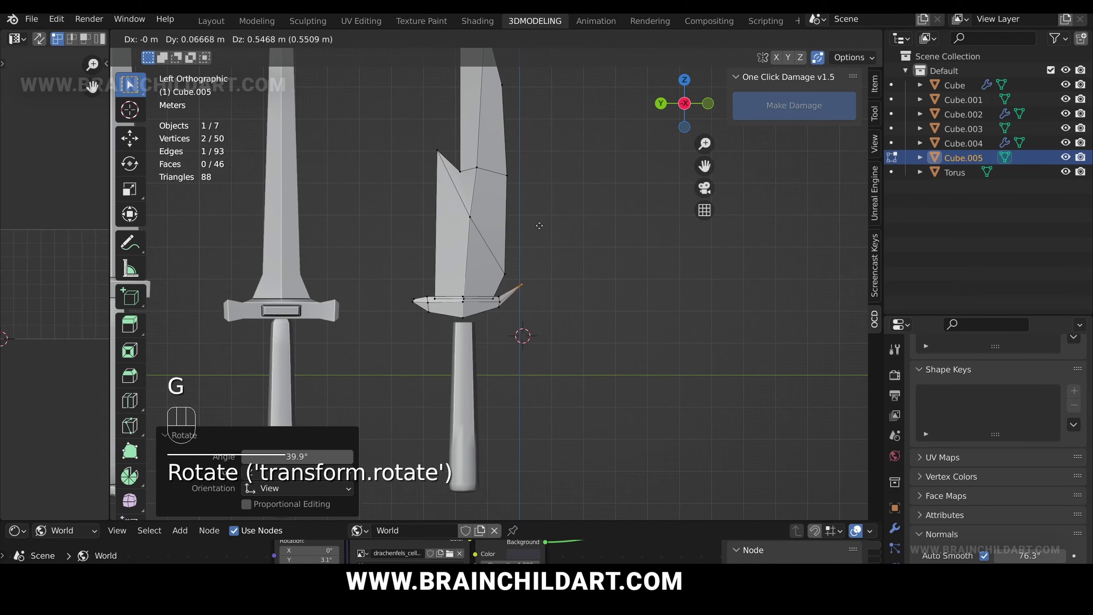
key("Tab")
scroll(527, 252, "down", 5)
scroll(527, 252, "up", 5)
middle_click_drag(516, 224, 532, 237)
Step: Move the upper end of the third dagger's handle up to the guard and scale it to fit
left_click(481, 255)
key("Tab")
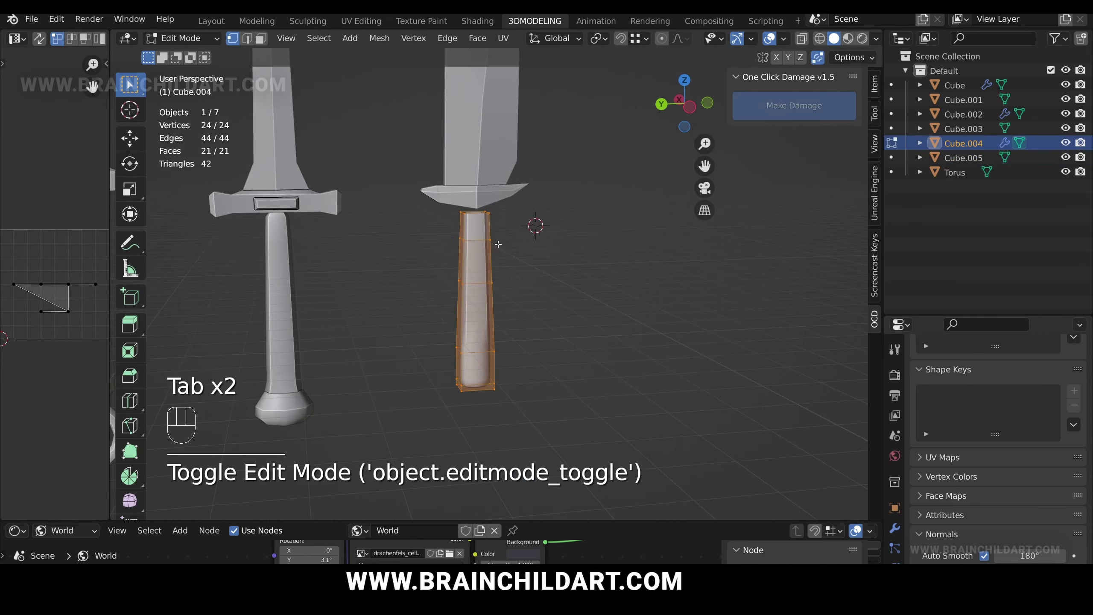
key("z")
key("b")
left_click_drag(441, 196, 518, 224)
key("z")
key("g")
left_click(555, 219)
key("s")
left_click(555, 221)
key("Tab")
scroll(555, 224, "down", 5)
mouse_move(556, 224)
middle_mouse_down()
mouse_move(572, 232)
mouse_move(519, 194)
middle_mouse_up()
scroll(560, 233, "down", 1)
scroll(534, 242, "up", 3)
Step: Rotate and shift the handle's lower end in the left view to give the grip a bend
key("Tab")
middle_click_drag(519, 203, 501, 211, "alt")
key("z")
key("b")
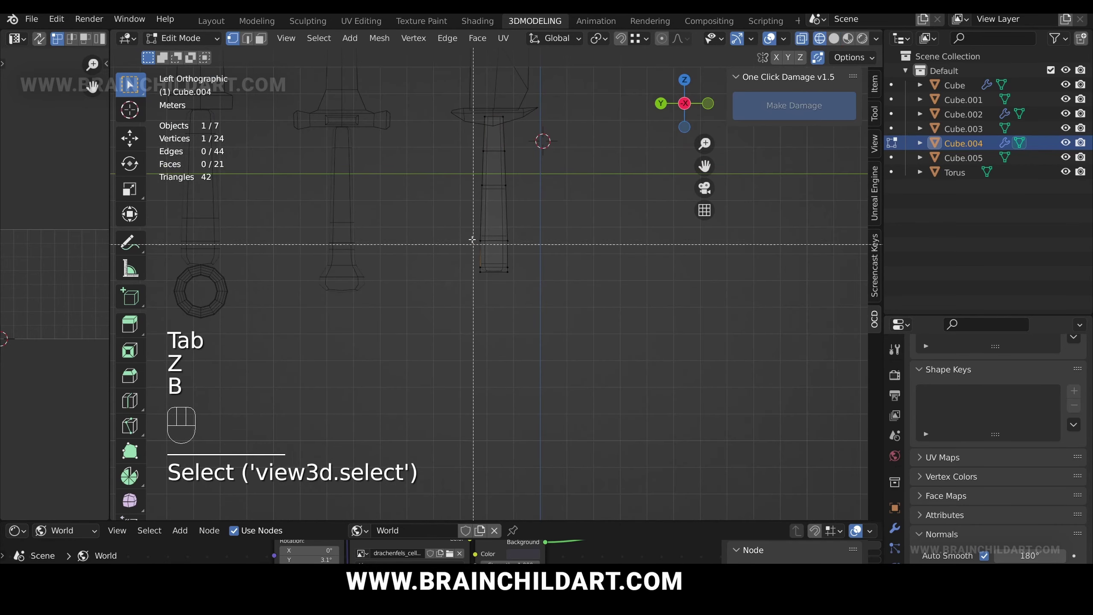
left_click_drag(471, 237, 529, 288)
key("r")
left_click(544, 257)
Step: Add a loop cut across the bent lower section of the handle
key("b")
left_click_drag(485, 260, 529, 287)
key("ctrl+r")
left_click(515, 260)
key("Tab")
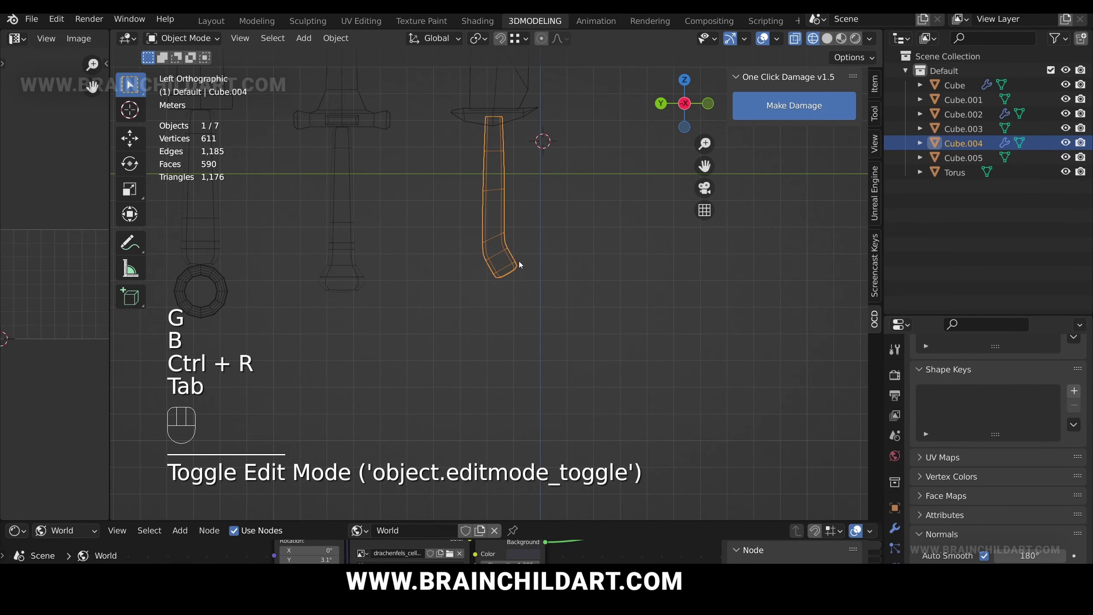
key("z")
scroll(548, 271, "down", 3)
left_click(532, 278)
middle_click_drag(530, 273, 530, 254, "shift")
scroll(508, 252, "up", 6)
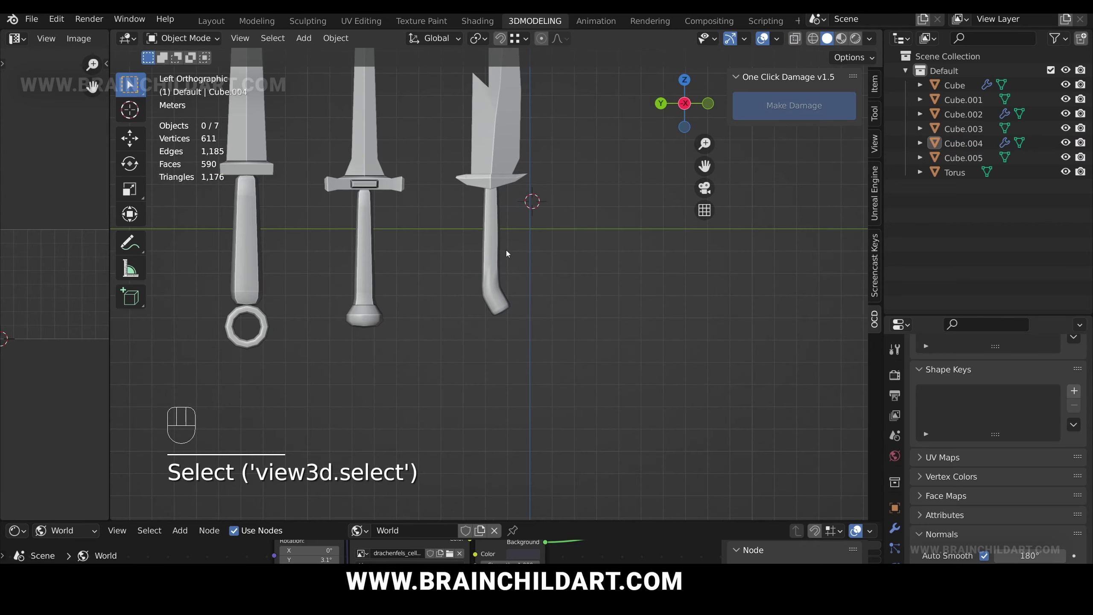
Step: Scale up the bent end of the handle to form a thicker butt
left_click(495, 257)
key("Tab")
key("z")
key("s")
left_click(574, 328)
key("z")
key("Tab")
scroll(576, 318, "down", 5)
middle_click_drag(574, 327, 580, 310)
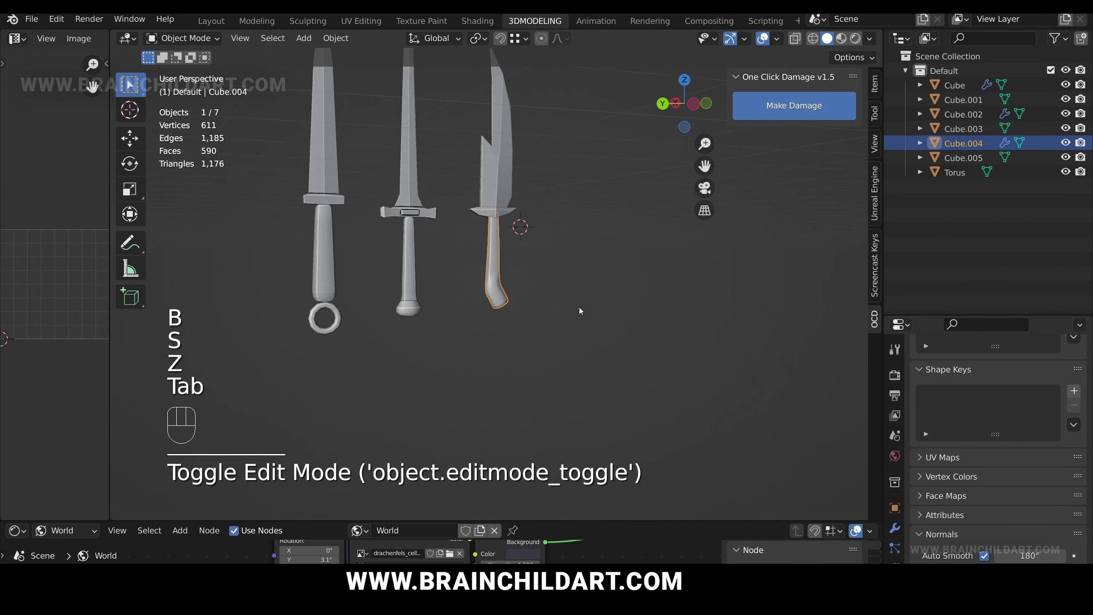
Step: Select the handle's lengthwise edges and its end loops and mark them as sharp
scroll(503, 275, "up", 5)
key("Tab")
key("2")
left_click(478, 269, "alt")
left_click(469, 269, "alt+shift")
middle_click_drag(469, 271, 423, 272)
left_click(495, 267, "alt+shift")
left_click(515, 254, "alt+shift")
middle_click_drag(521, 248, 581, 226)
left_click(504, 279, "alt+shift")
middle_click_drag(570, 293, 518, 282)
left_click(484, 291, "alt+shift")
left_click(514, 284, "alt+shift")
key("ctrl+e")
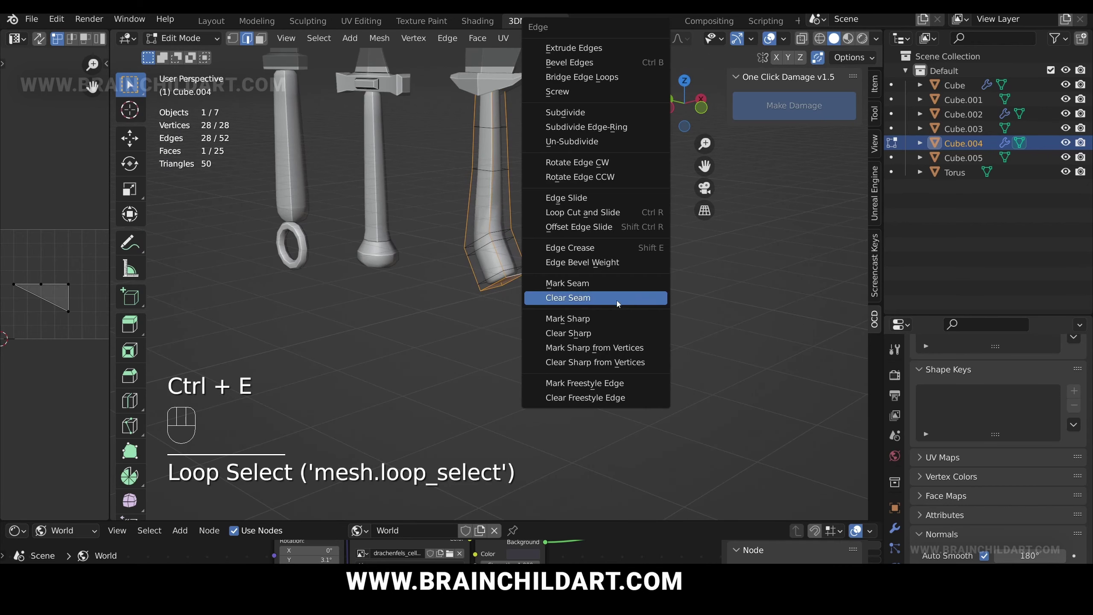
left_click(614, 318)
key("Tab")
Step: Add a loop cut just below the handle's bend and scale it to 0.652
middle_click_drag(600, 282, 524, 268)
scroll(546, 293, "down", 4)
scroll(524, 269, "up", 5)
key("Tab")
key("ctrl+r")
left_click(529, 213)
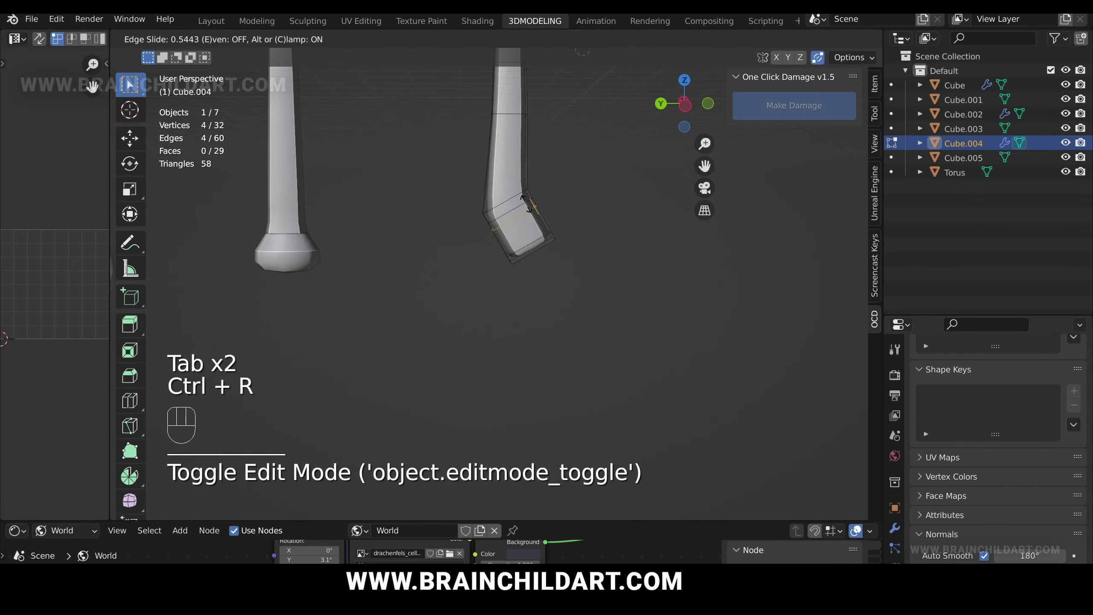
left_click(533, 203)
key("ctrl+z")
key("ctrl+r")
left_click(527, 196)
right_click(532, 198)
key("s")
left_click(546, 198)
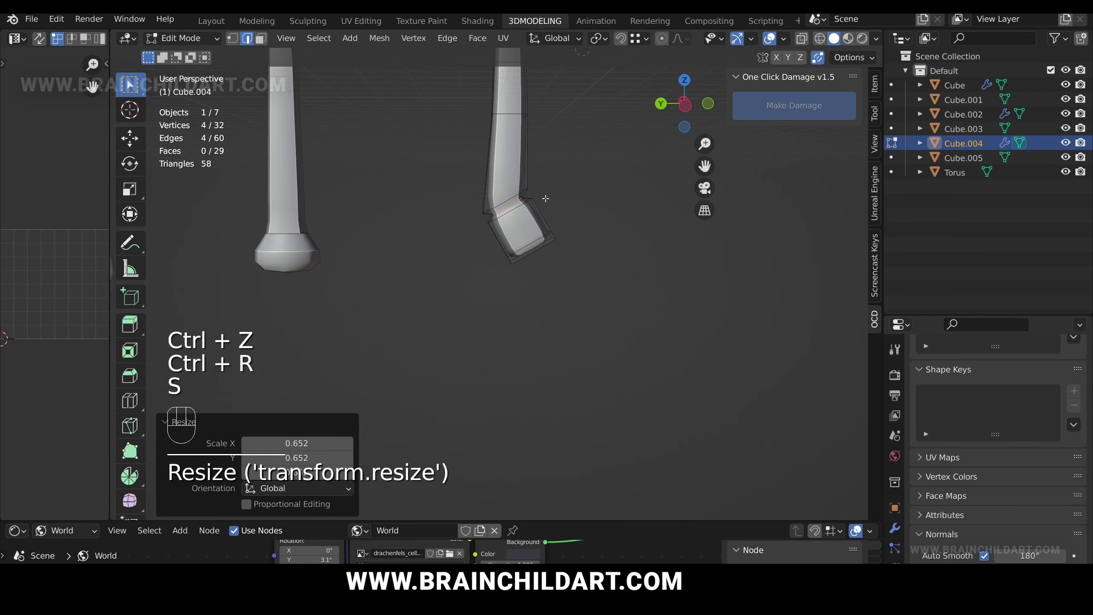
Step: Mark the edge loops around the handle's bend as sharp
key("ctrl+e")
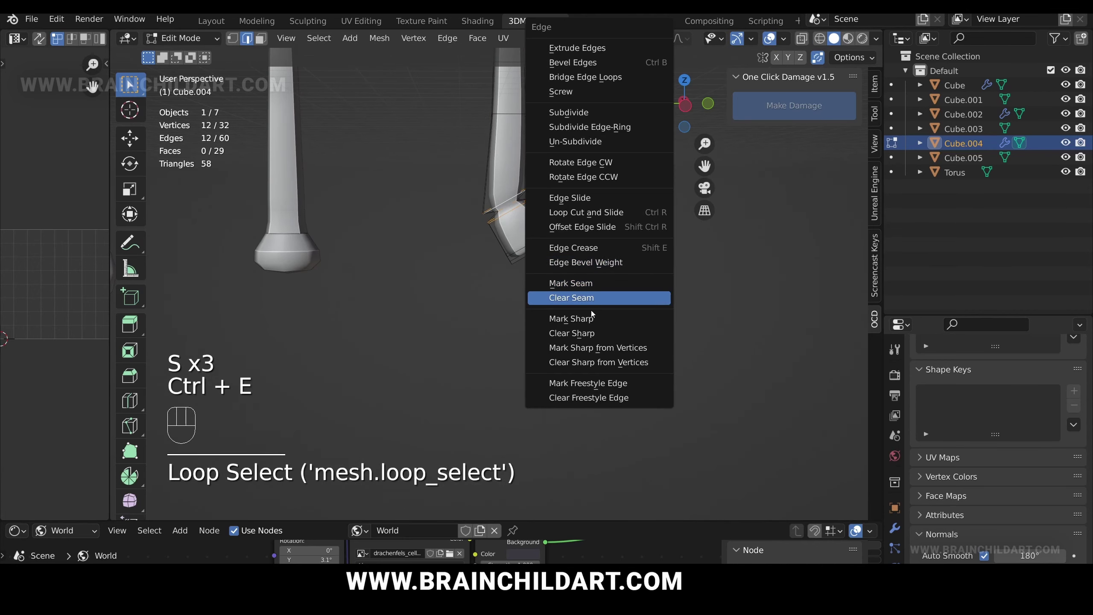
left_click(592, 319)
key("Tab")
scroll(628, 274, "down", 5)
middle_click_drag(629, 274, 542, 258)
middle_click_drag(534, 254, 562, 218, "shift")
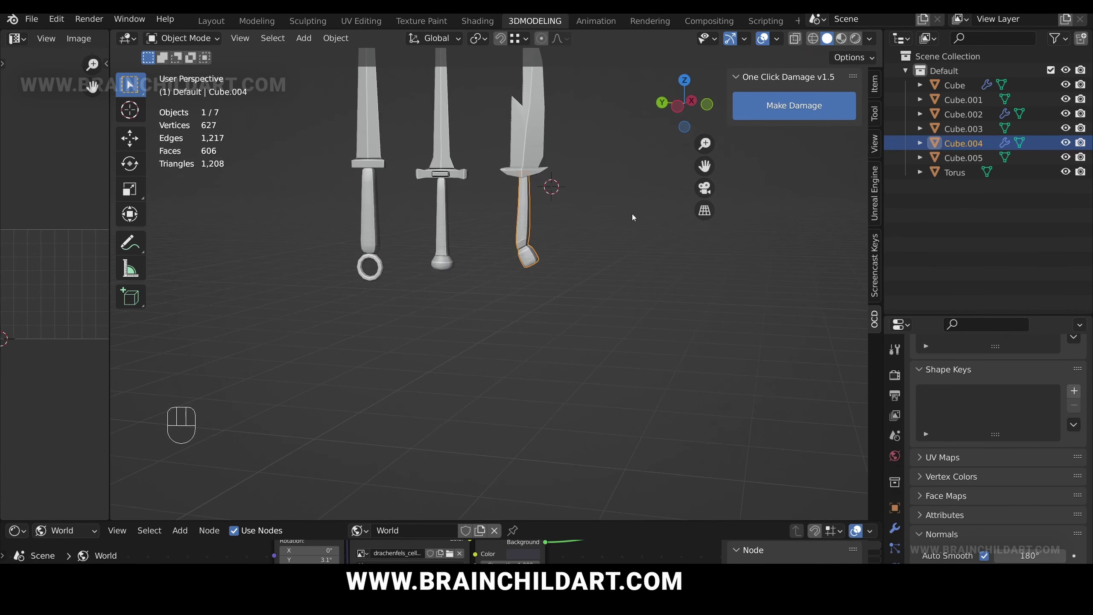
Step: Move the underside vertices of the third dagger handle's bent butt up and outward, about 0.84 m
middle_click_drag(632, 215, 535, 260, "alt")
scroll(538, 267, "up", 6)
key("Tab")
key("z")
key("1")
left_click(489, 295)
key("b")
left_click_drag(474, 277, 493, 303)
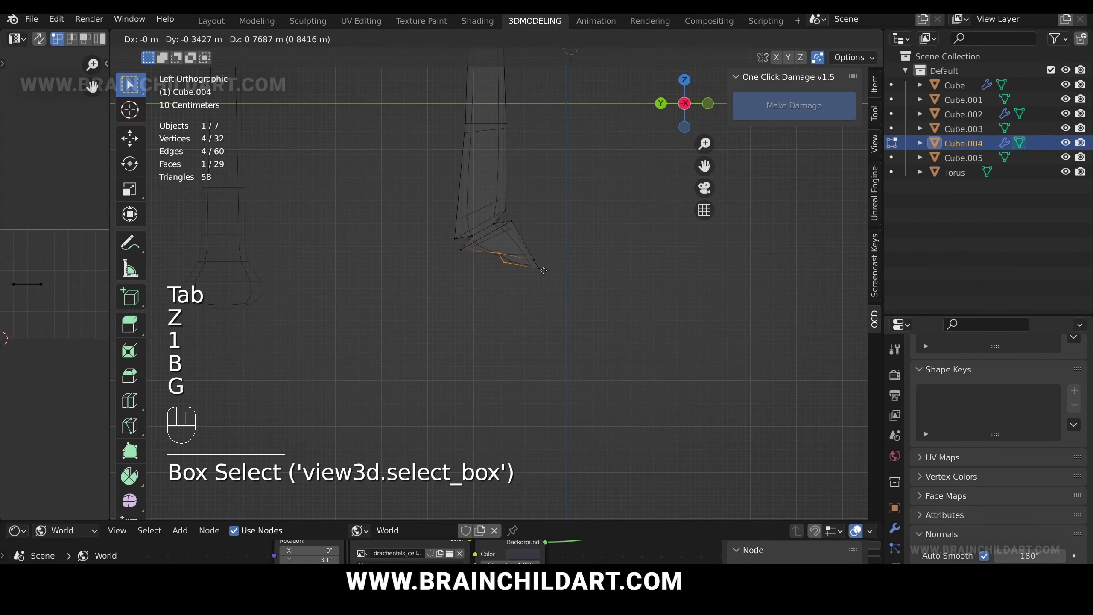
left_click(541, 269)
Step: Move the butt's remaining lower vertices outward to taper the handle end into a pointed hook
key("z")
key("z")
key("b")
key("g")
left_click_drag(489, 242, 520, 274)
left_click(489, 260)
key("b")
key("g")
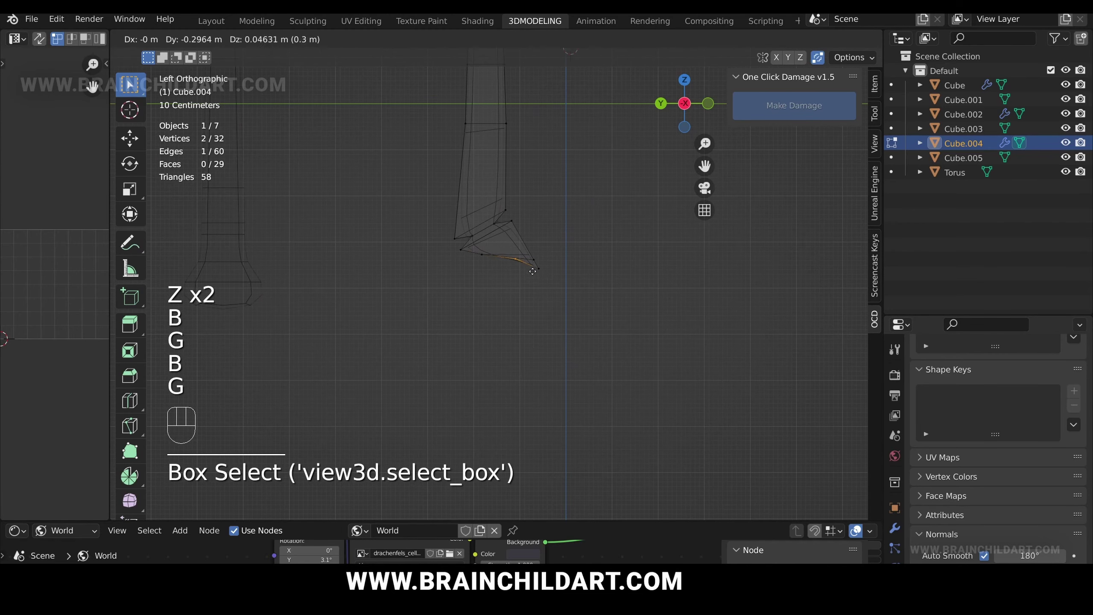
left_click(533, 272)
key("z")
key("Tab")
left_click(569, 278)
Step: Add a loop cut to the third dagger's handle just above the bend, with a slide factor of 0.864
scroll(560, 267, "down", 8)
mouse_move(539, 245)
middle_mouse_down("shift")
mouse_move(547, 276)
mouse_move(529, 258)
mouse_move(544, 266)
mouse_move(547, 211)
mouse_move(544, 259)
middle_mouse_up("shift")
scroll(547, 267, "up", 3)
scroll(548, 232, "up", 3)
left_click(509, 255)
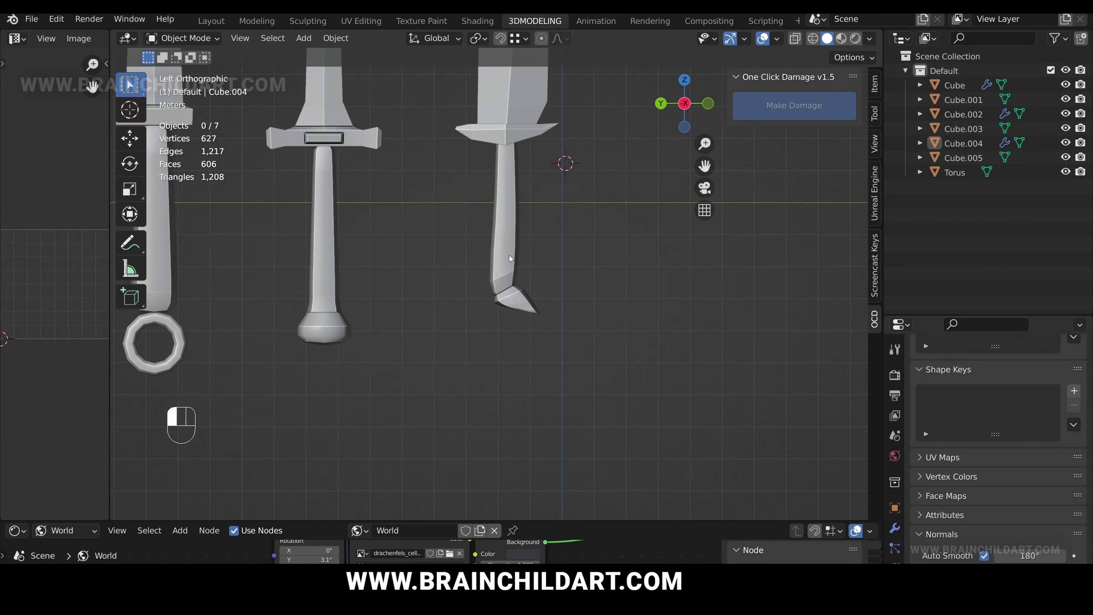
key("Tab")
key("z")
left_click(486, 284)
key("ctrl+r")
left_click(493, 258)
left_click(495, 272)
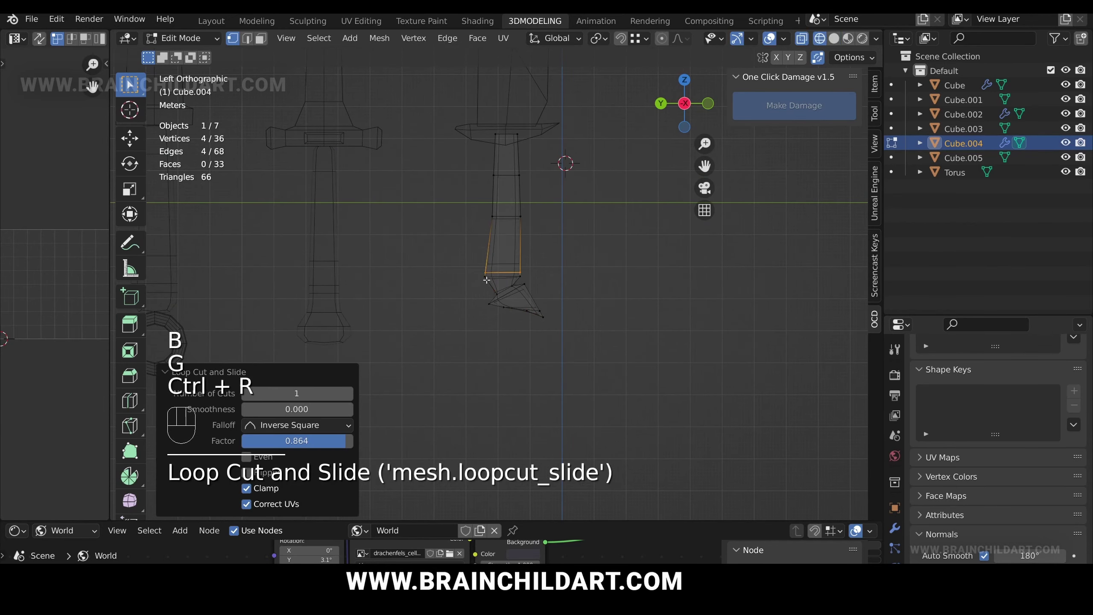
key("z")
key("Tab")
left_click(557, 257)
Step: Rotate the handle's hooked end to point further downward and move it down slightly
scroll(557, 256, "down", 4)
scroll(541, 257, "up", 2)
scroll(540, 255, "up", 1)
key("Tab")
middle_click_drag(556, 264, 555, 244, "shift")
key("z")
left_click(503, 260)
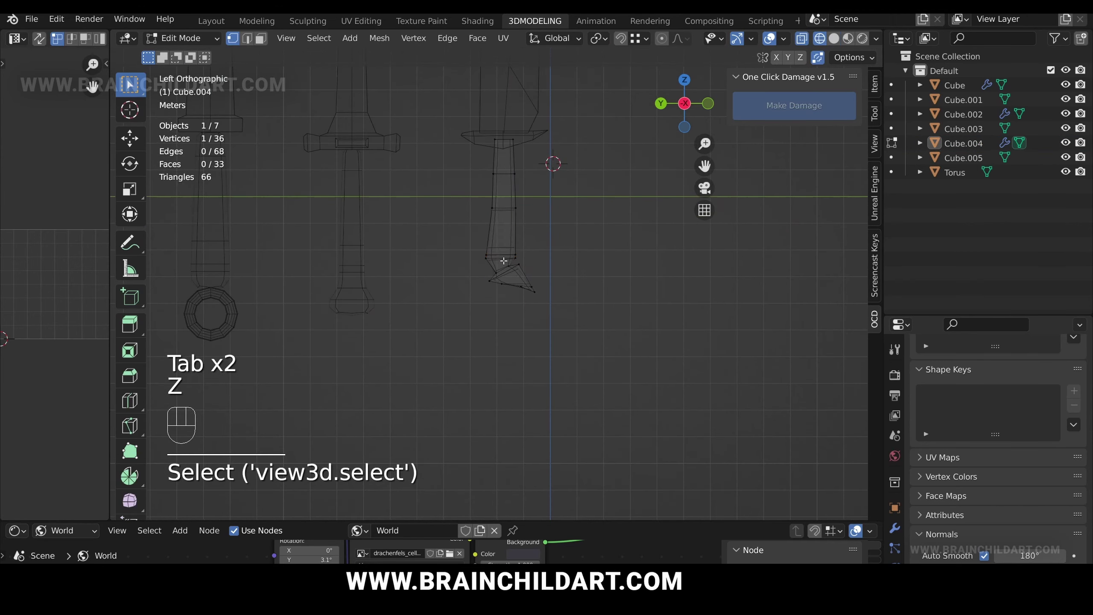
left_click(525, 298)
key("g")
left_click(518, 303)
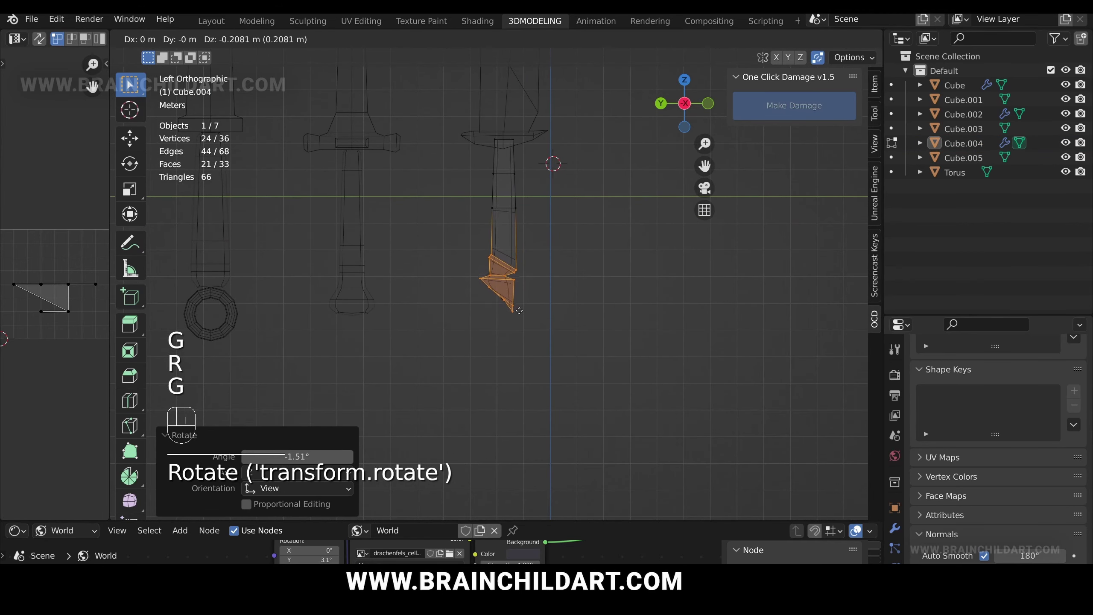
key("g")
left_click(518, 314)
key("Tab")
left_click(540, 280)
key("z")
Step: Cut new edges into the third dagger's blade near its tip
scroll(545, 268, "down", 9)
scroll(549, 259, "up", 6)
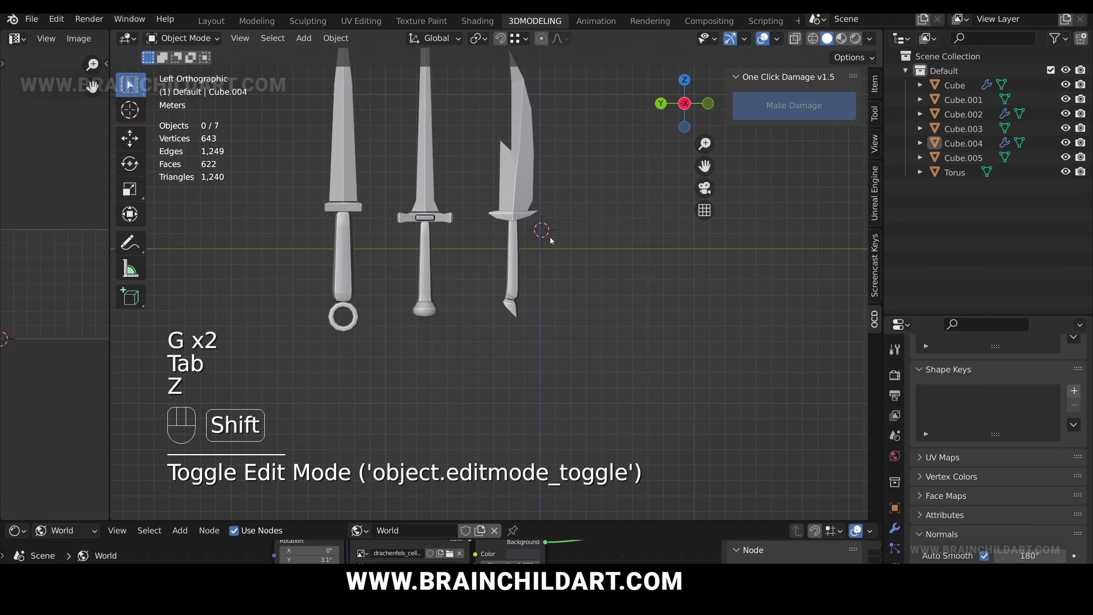
middle_click_drag(550, 238, 583, 287, "shift")
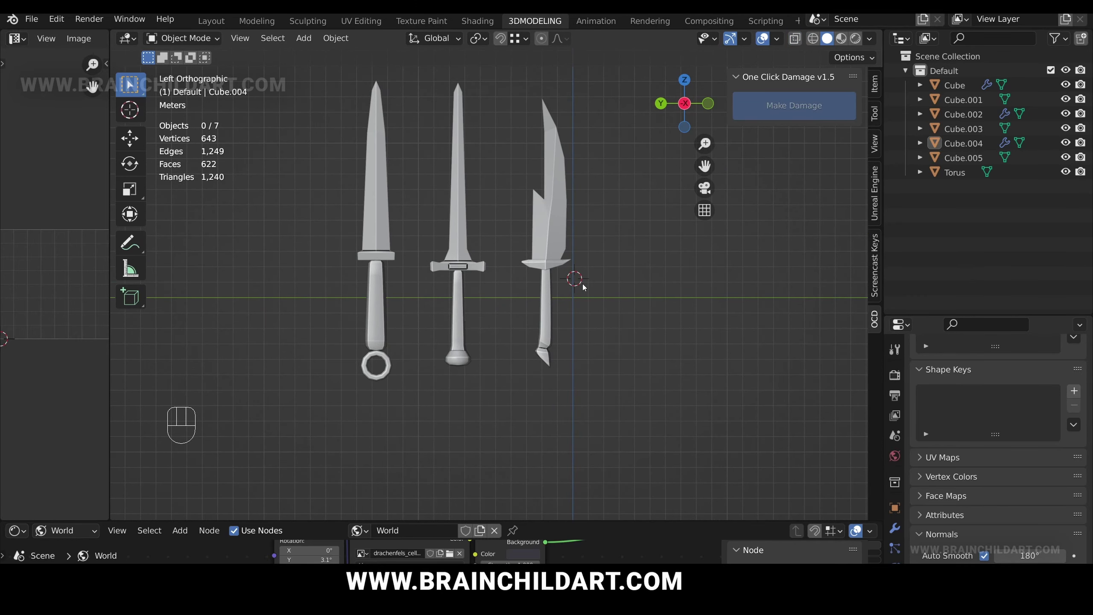
middle_click_drag(559, 153, 544, 237, "shift")
scroll(544, 226, "up", 6)
left_click(538, 226)
key("Tab")
middle_click_drag(348, 199, 474, 368)
left_click(447, 206)
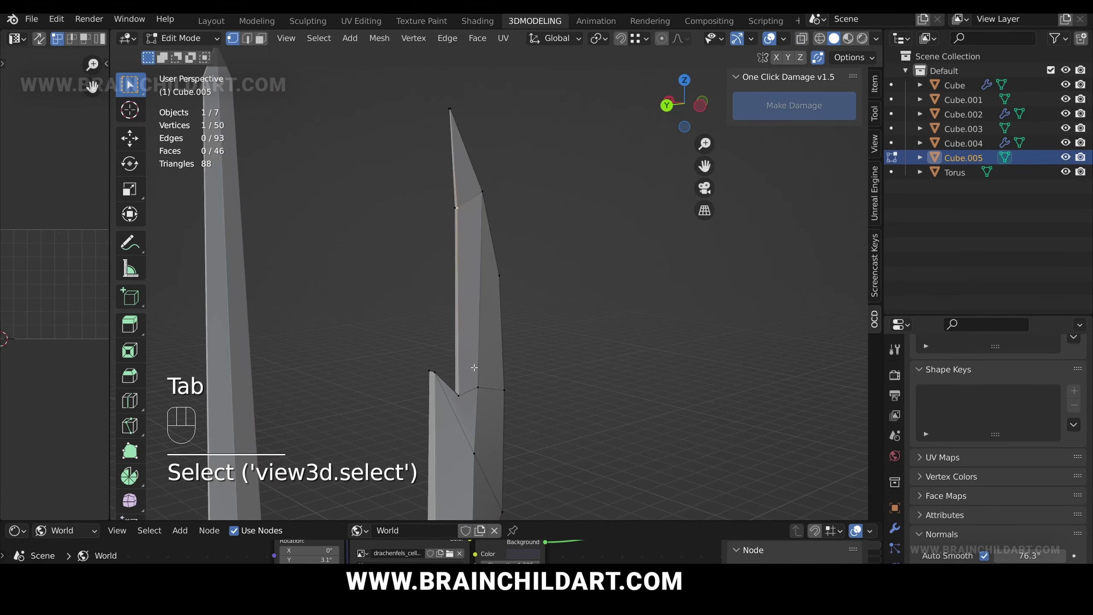
middle_click_drag(433, 145, 460, 112)
left_click(460, 113)
left_click(450, 220)
Step: Select the edges along the upper part of the blade and mark them as sharp
middle_click_drag(450, 220, 430, 203)
left_click(448, 207, "shift")
key("g")
left_click(425, 186, "shift")
left_click(421, 228, "shift")
key("ctrl+e")
left_click(510, 319)
key("Tab")
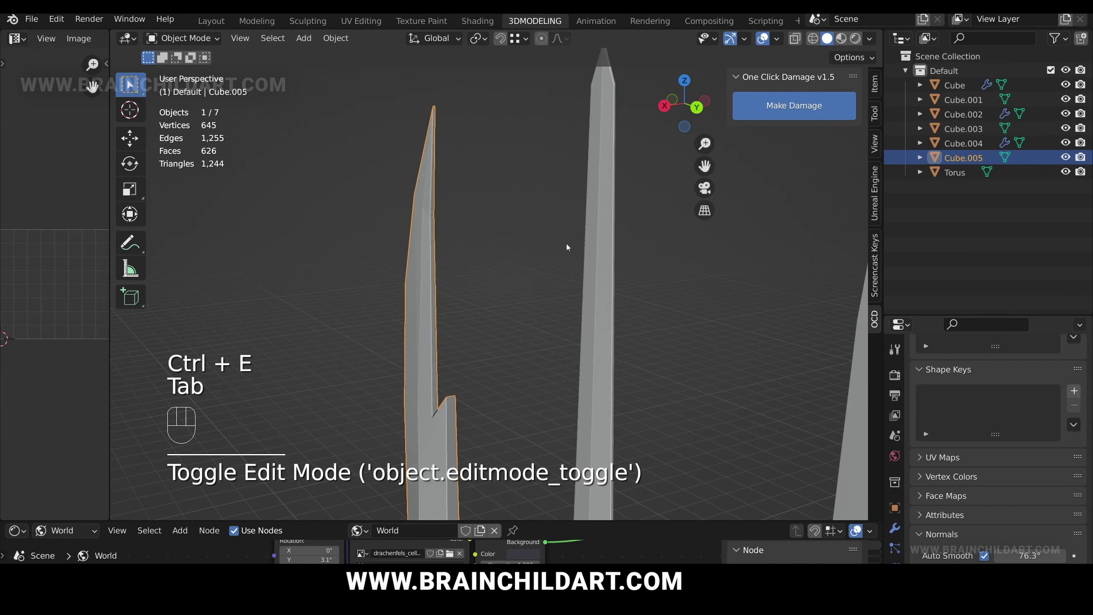
Step: Move the vertices where the lower blade's diagonal edges cross down, about 0.44 m
scroll(566, 243, "down", 5)
middle_click_drag(566, 244, 446, 142)
scroll(443, 199, "up", 4)
key("Tab")
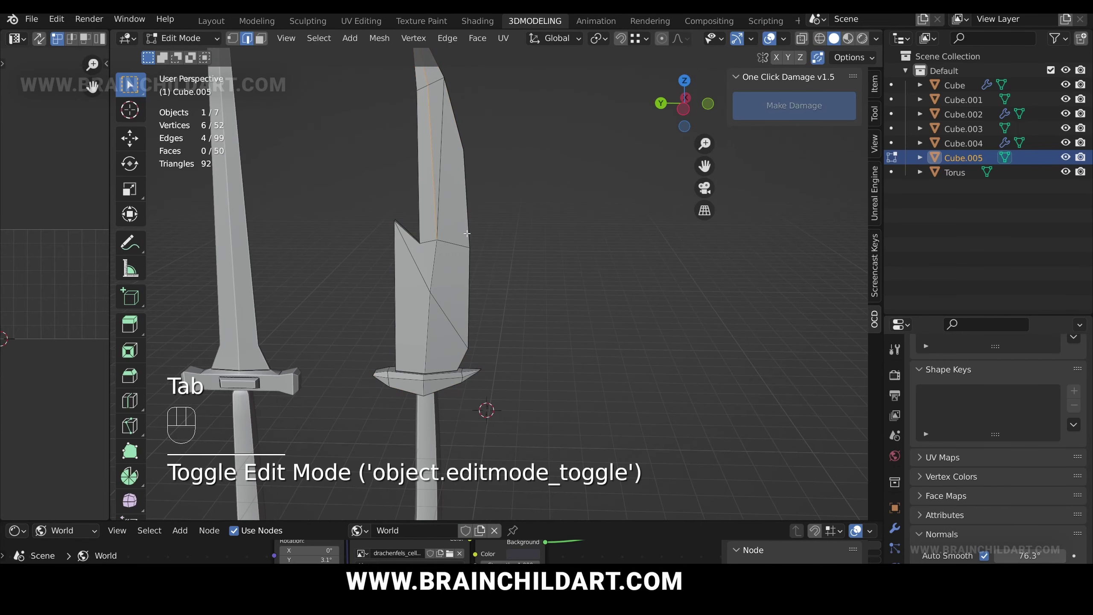
middle_click_drag(478, 288, 472, 253, "alt")
key("z")
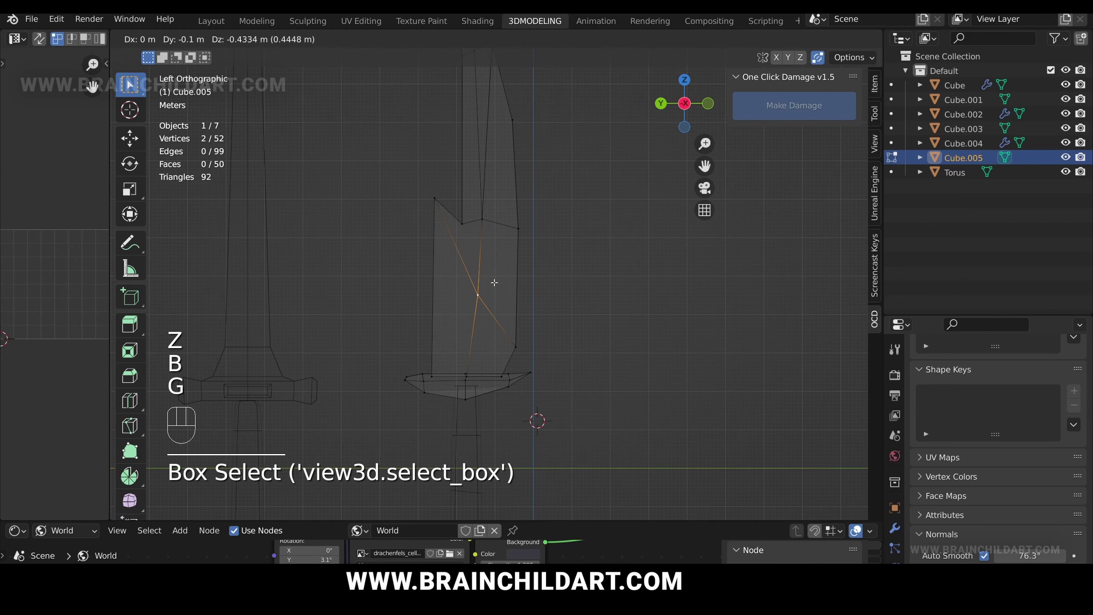
left_click(494, 283)
key("z")
key("Tab")
left_click(551, 235)
Step: Cut an edge from the lower blade's centre to its notched side and move the new side vertices inward
scroll(551, 236, "down", 10)
scroll(519, 254, "up", 8)
key("Tab")
key("z")
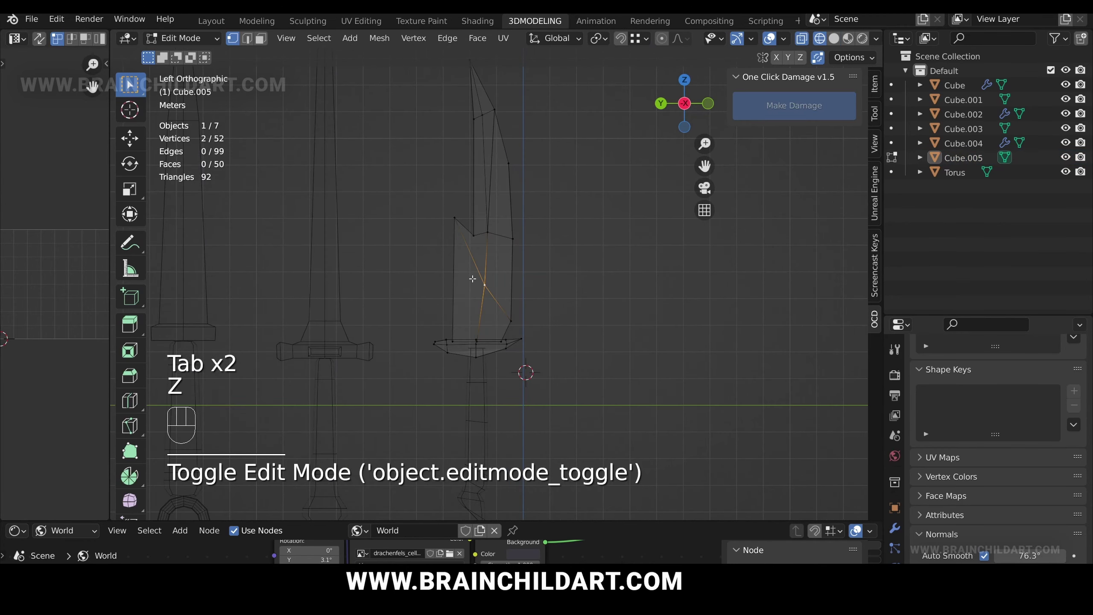
key("k")
scroll(472, 279, "up", 2)
left_click(477, 341)
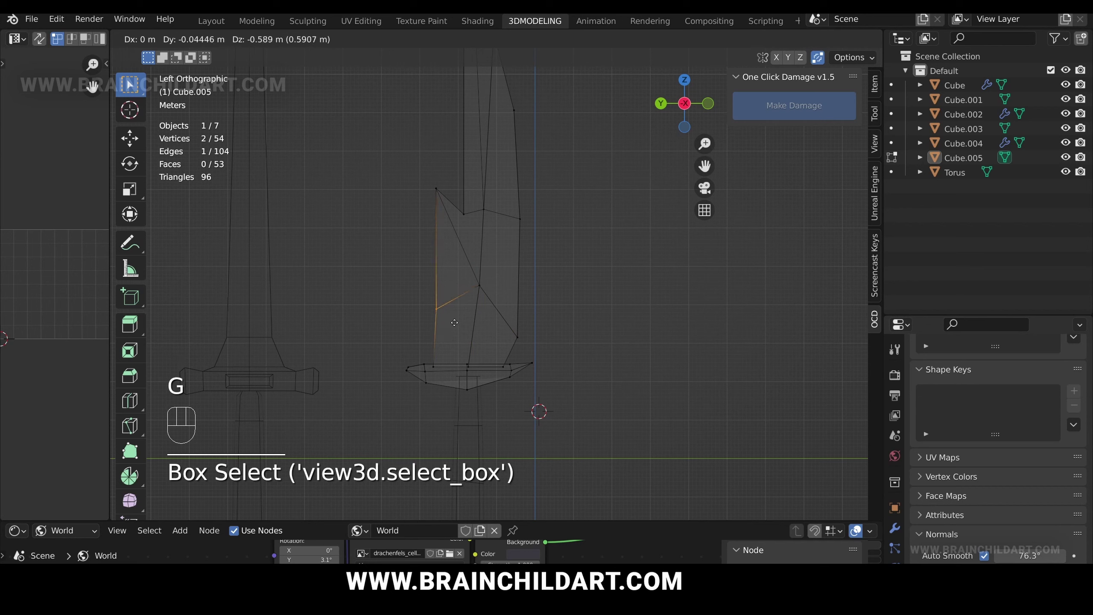
left_click(462, 302)
Step: Reposition the lowest vertices on the blade's curved side and pull them deep inward to form a notch above the guard
scroll(477, 301, "down", 1)
key("b")
left_click_drag(503, 312, 522, 339)
middle_click_drag(517, 315, 510, 283, "shift")
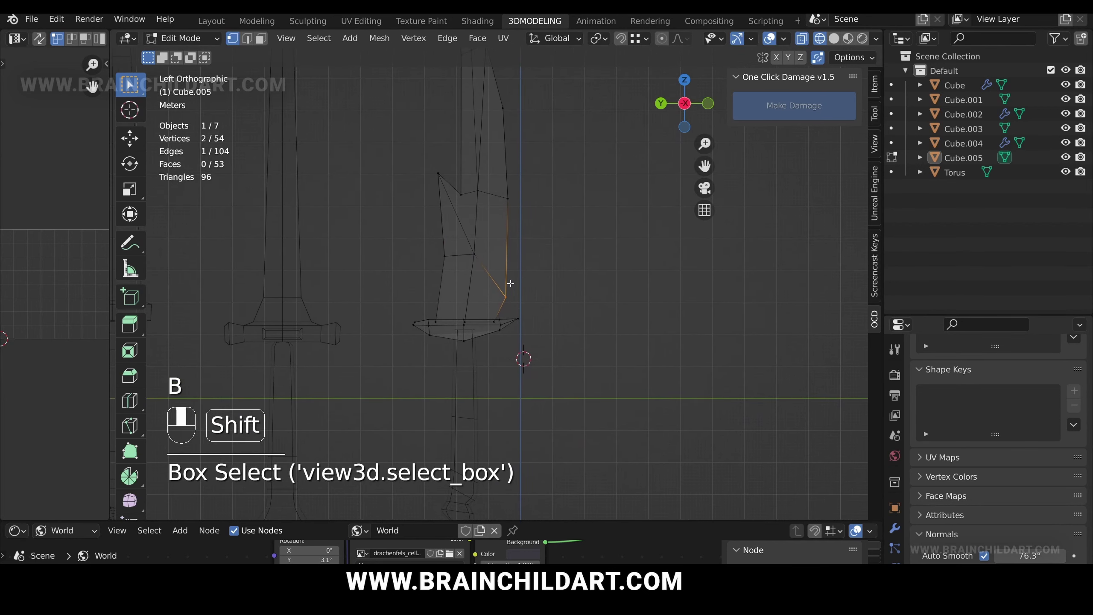
key("g")
left_click(509, 325)
key("b")
left_click_drag(494, 275, 510, 293)
key("g")
left_click(490, 297)
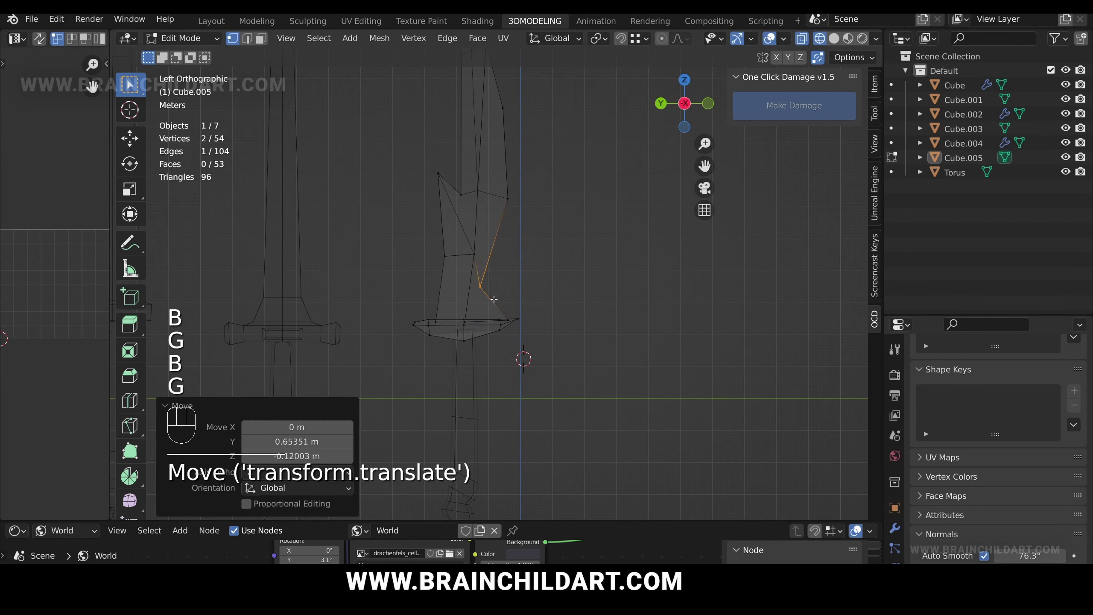
Step: Add a loop cut below the new notch, pull its outer end out as a spike and adjust the rest of the loop
key("ctrl+r")
left_click(491, 299)
left_click_drag(431, 278, 475, 297)
key("g")
left_click(474, 314)
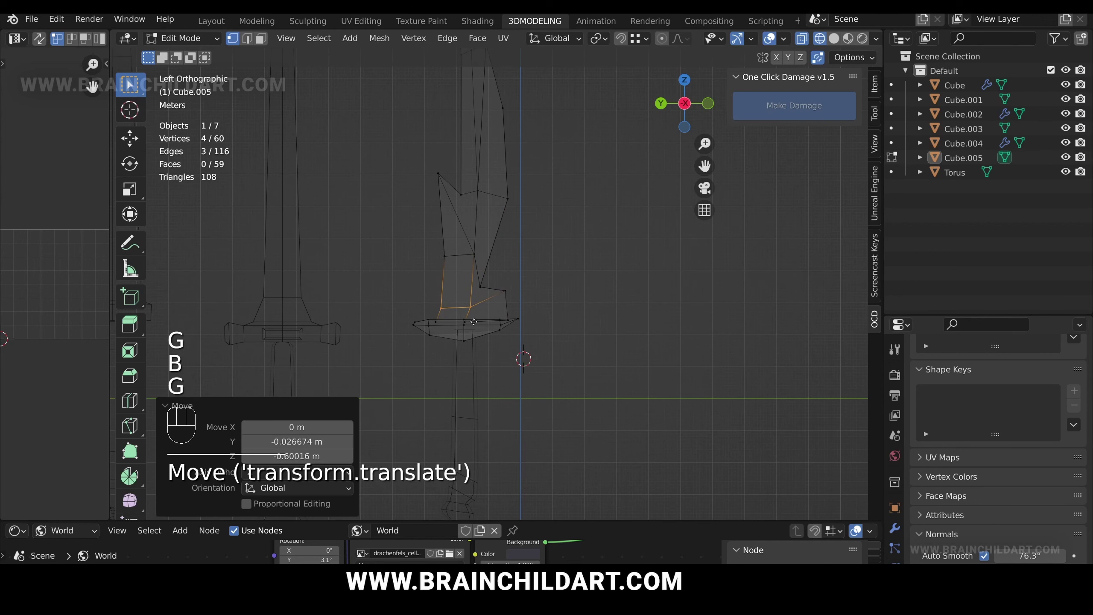
key("g")
left_click(475, 307)
Step: Move the blade's base corner below the spike inward along the guard
left_click(496, 284)
key("b")
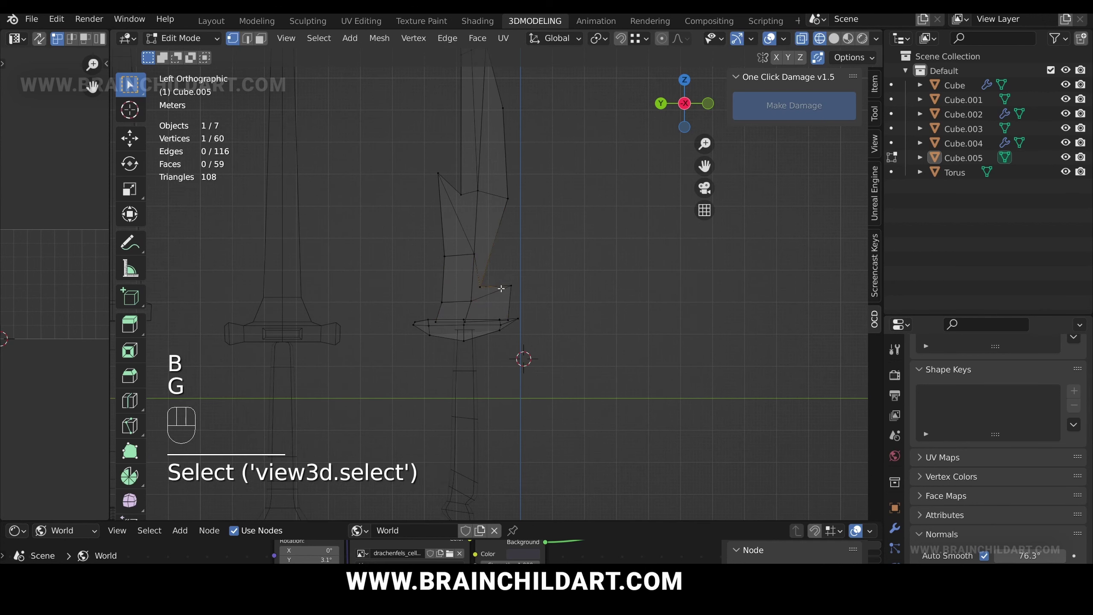
key("Tab")
key("Tab")
left_click(505, 316)
key("b")
key("g")
mouse_move(504, 314)
left_mouse_down()
mouse_move(512, 325)
mouse_move(511, 315)
left_mouse_up()
left_click(486, 326)
key("z")
scroll(604, 298, "down", 3)
key("Tab")
Step: Select the spike, notch and base corner vertices on the blade's curved side and move them outward about 0.12 m
scroll(524, 273, "down", 6)
scroll(524, 273, "up", 9)
key("Tab")
key("z")
key("b")
key("g")
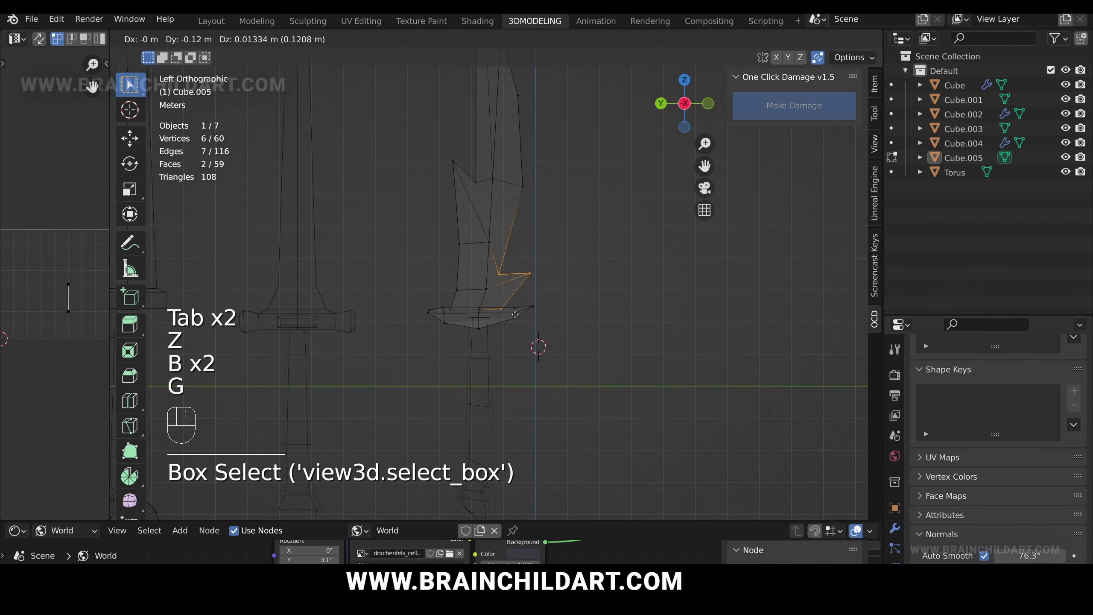
Step: Move the notch's inner vertices outward by about 0.17 m and down by about 0.07 m
left_click(498, 261)
key("b")
left_click_drag(499, 266, 513, 281)
key("g")
left_click(519, 283)
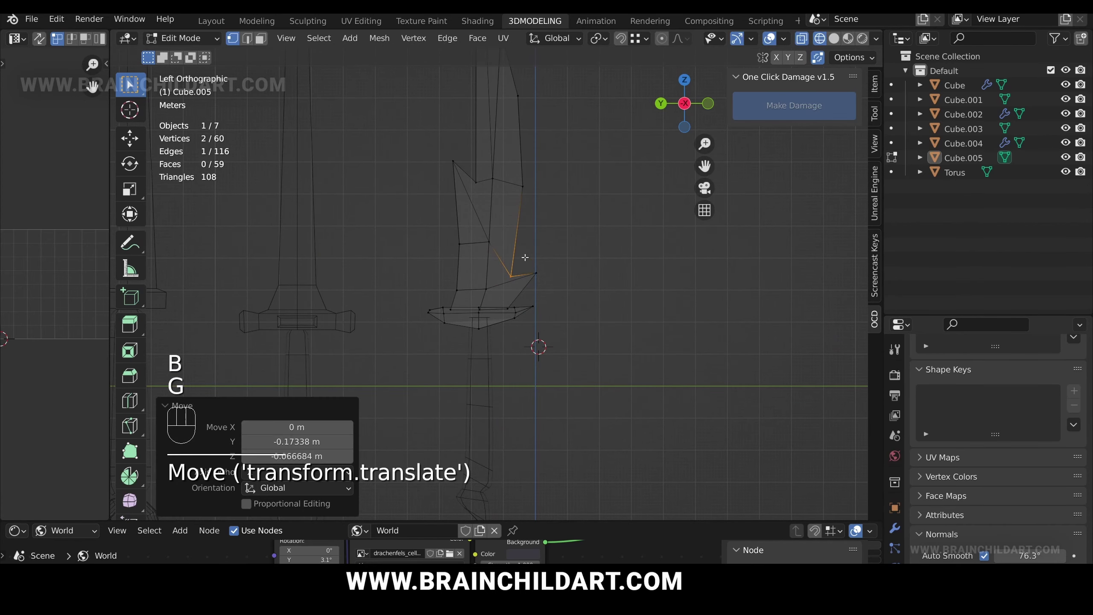
Step: Reposition the vertices on the blade's curved side above the spike to smooth its outline
key("b")
left_click_drag(514, 175, 529, 201)
key("g")
left_click(526, 208)
key("Tab")
scroll(519, 242, "down", 7)
key("z")
left_click(569, 247)
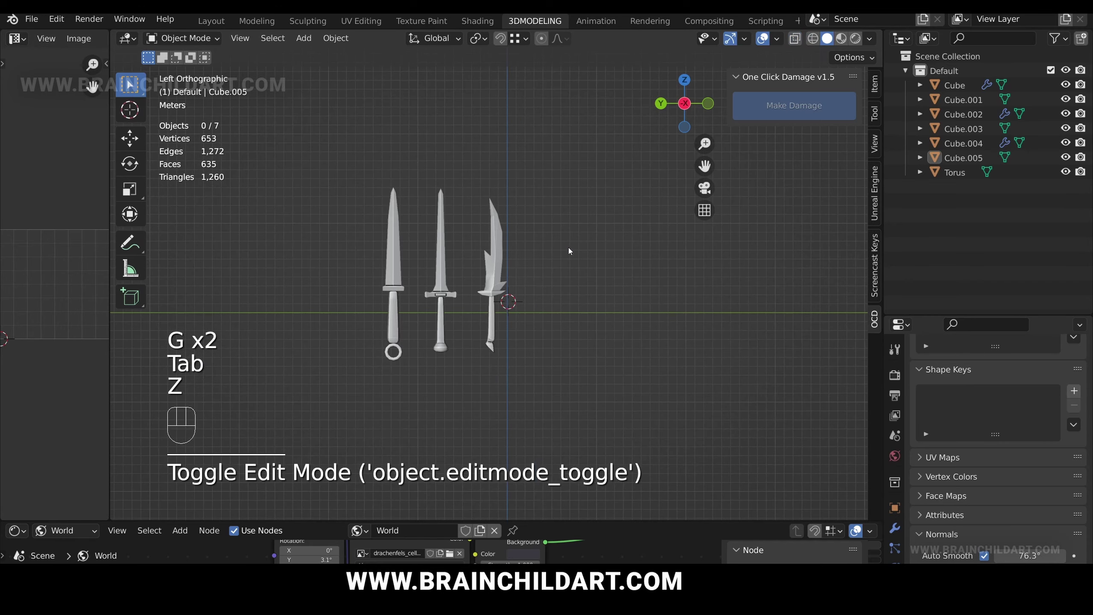
Step: Select the lengthwise edges along the third dagger's notched blade side and mark them as sharp
scroll(523, 241, "up", 6)
middle_click_drag(515, 248, 556, 207, "shift")
middle_click_drag(556, 206, 526, 211, "shift")
left_click(467, 228)
key("Tab")
key("2")
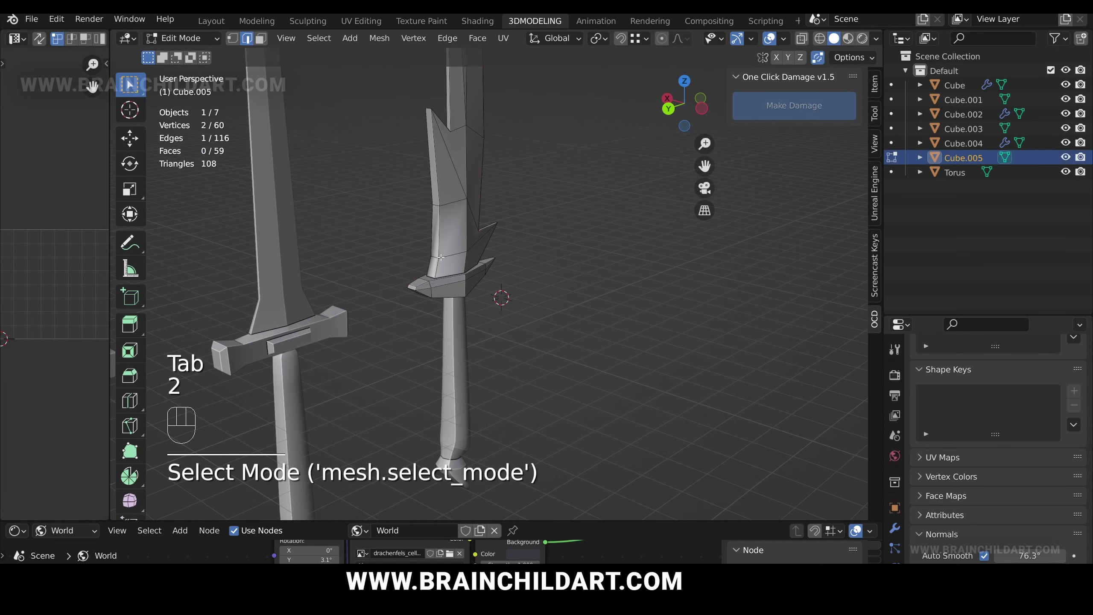
left_click(442, 244, "alt+shift")
key("ctrl+e")
left_click(433, 109, "shift")
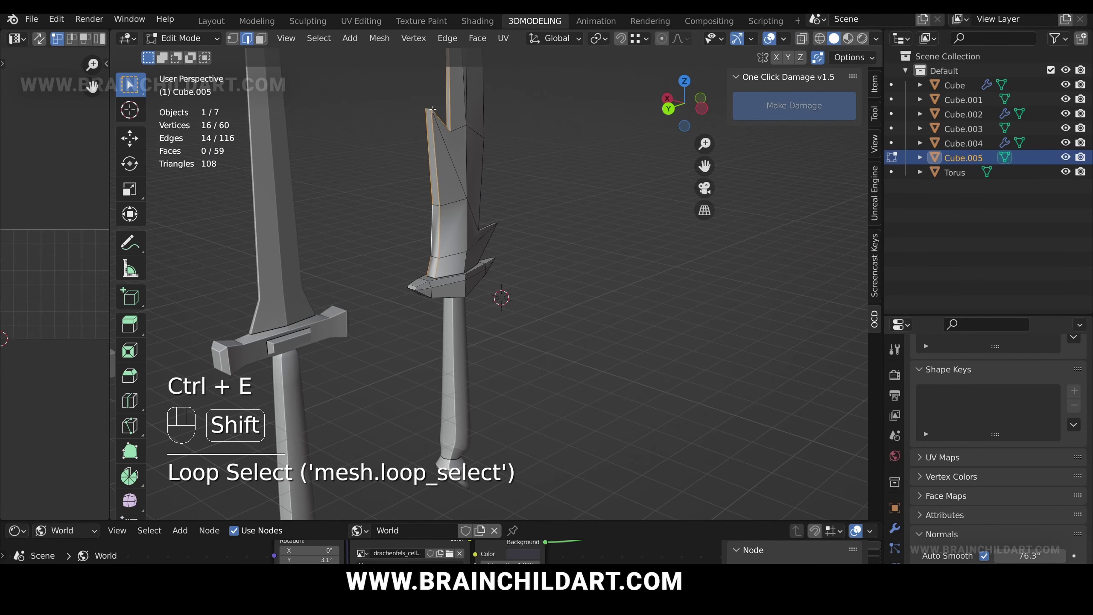
key("ctrl+e")
left_click(630, 260)
key("Tab")
scroll(512, 254, "down", 5)
middle_click_drag(507, 249, 615, 227)
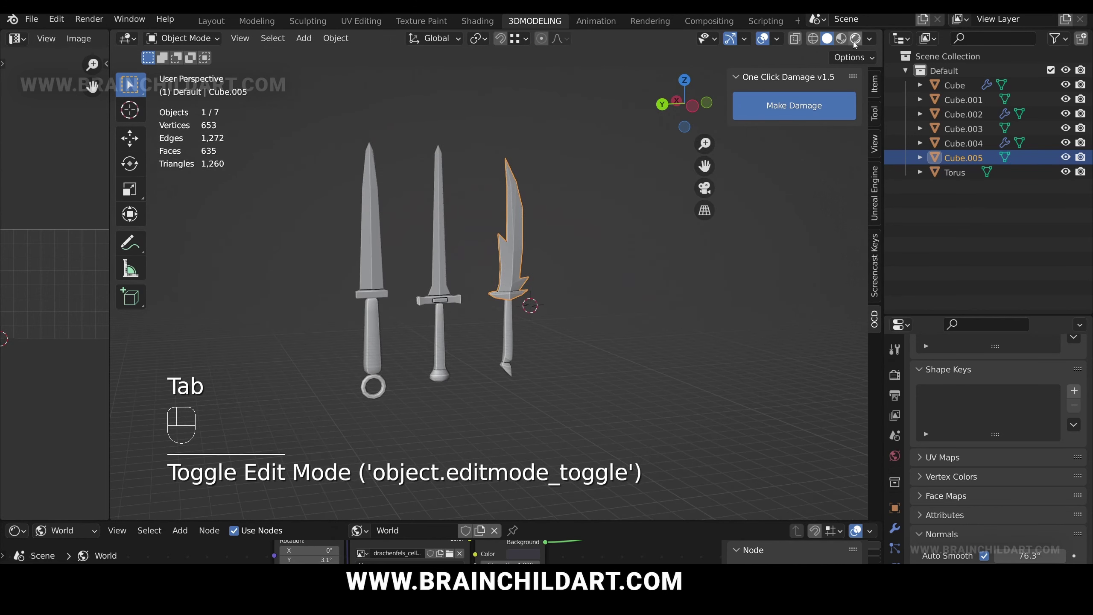
Step: Show the scene in rendered shading, add a point light and place it beside the third dagger
left_click(856, 39)
scroll(575, 169, "up", 2)
key("shift+a")
mouse_move(560, 358)
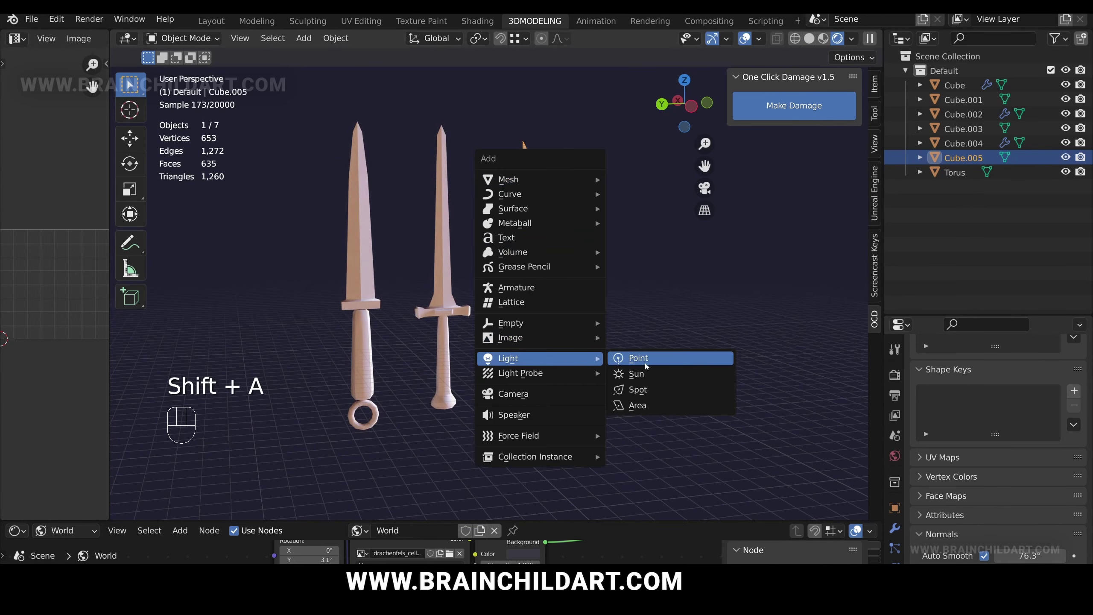
left_click(645, 363)
key("g")
left_click(621, 347)
Step: Give the new point light a bright green color and set its power to 222 W
left_click(1011, 422)
left_click_drag(963, 286, 935, 281)
key("2")
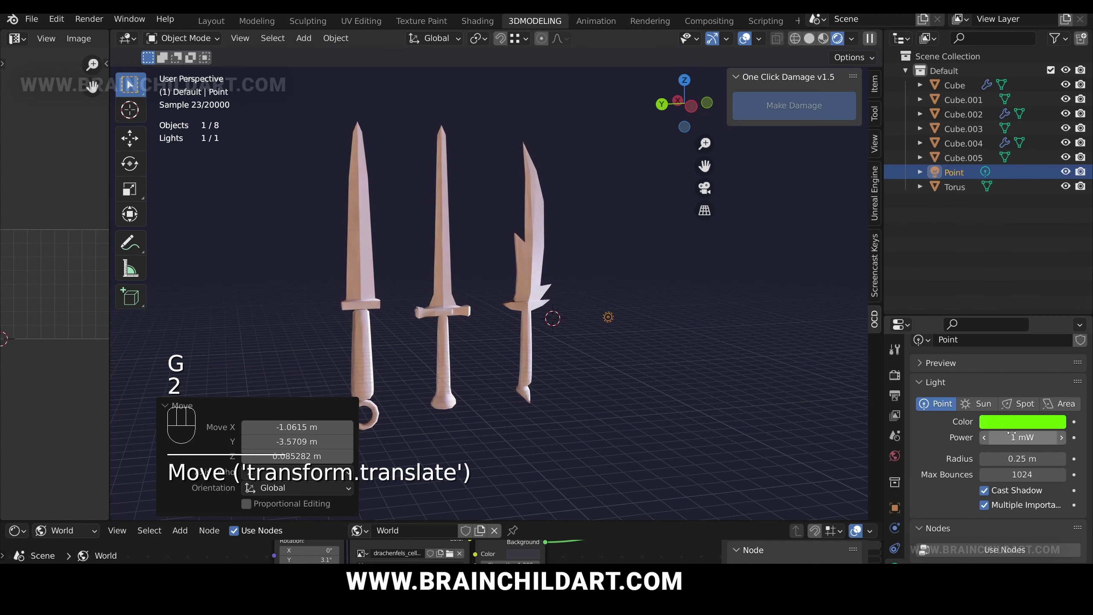
left_click(1012, 437)
type("222")
Step: Move the point light across the scene to the outer side of the first dagger and raise its power to 2222 W
type("gx")
left_click(609, 327)
key("g")
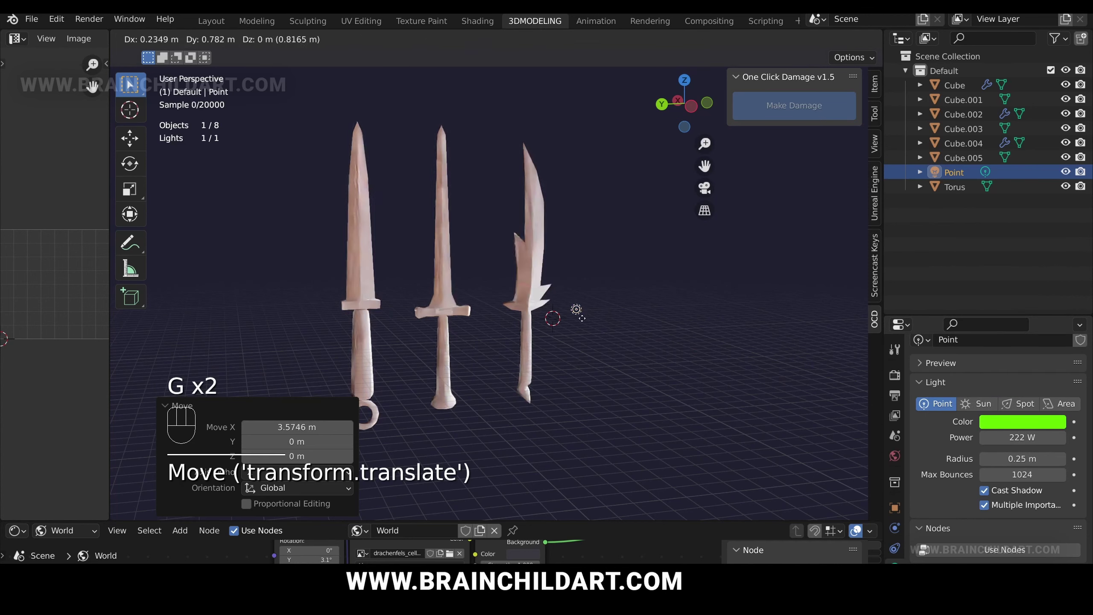
left_click(450, 322)
key("g")
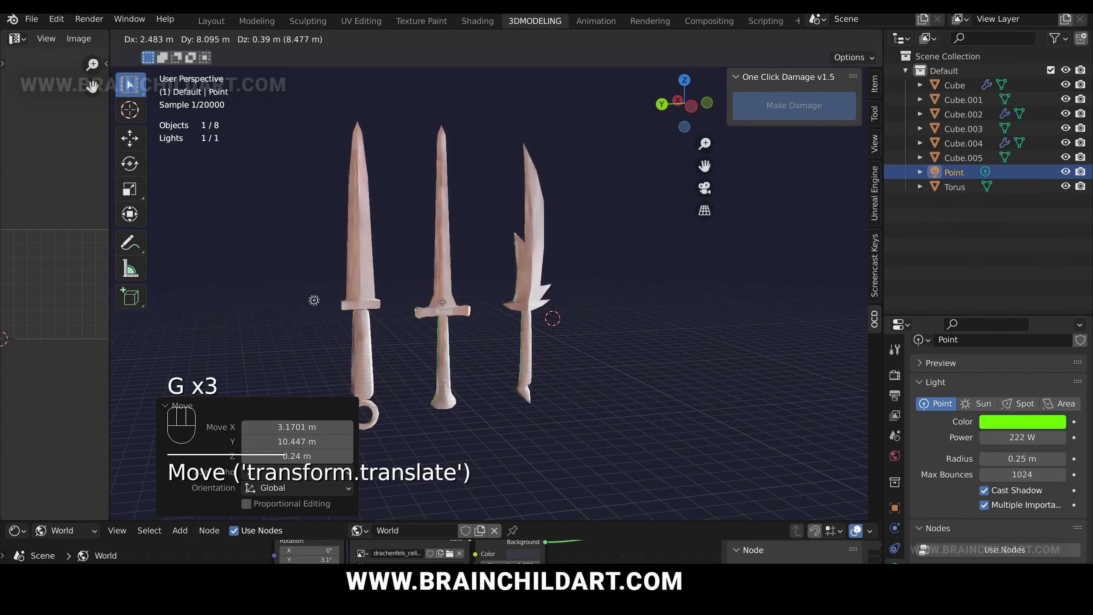
left_click(429, 304)
left_click(922, 406)
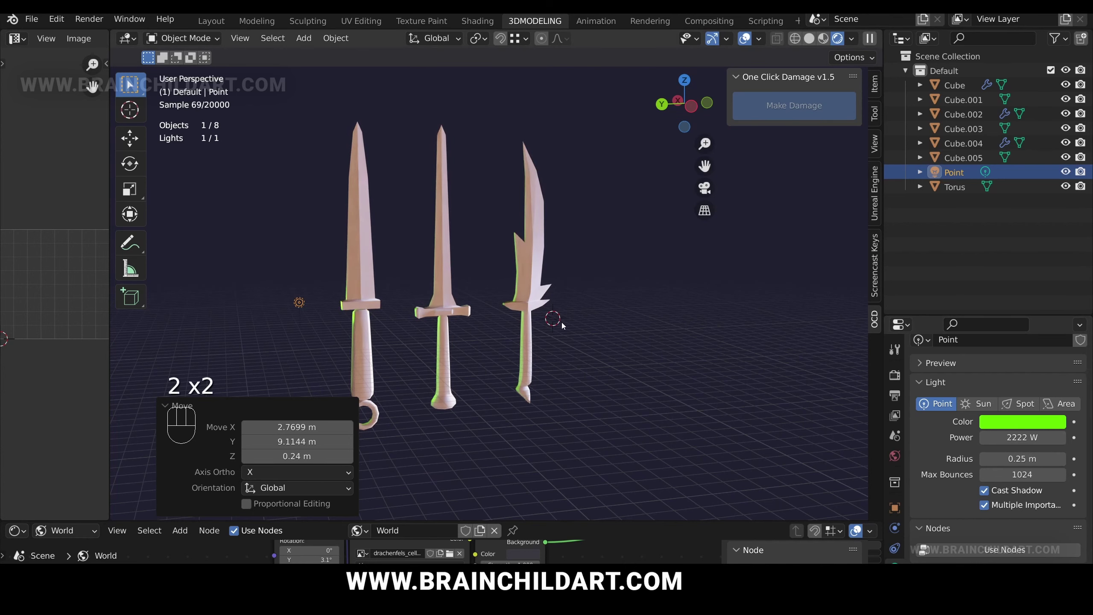
Step: Change the point light's color from green to blue
middle_click_drag(562, 322, 627, 317, "shift")
scroll(629, 315, "up", 1)
left_click(1006, 428)
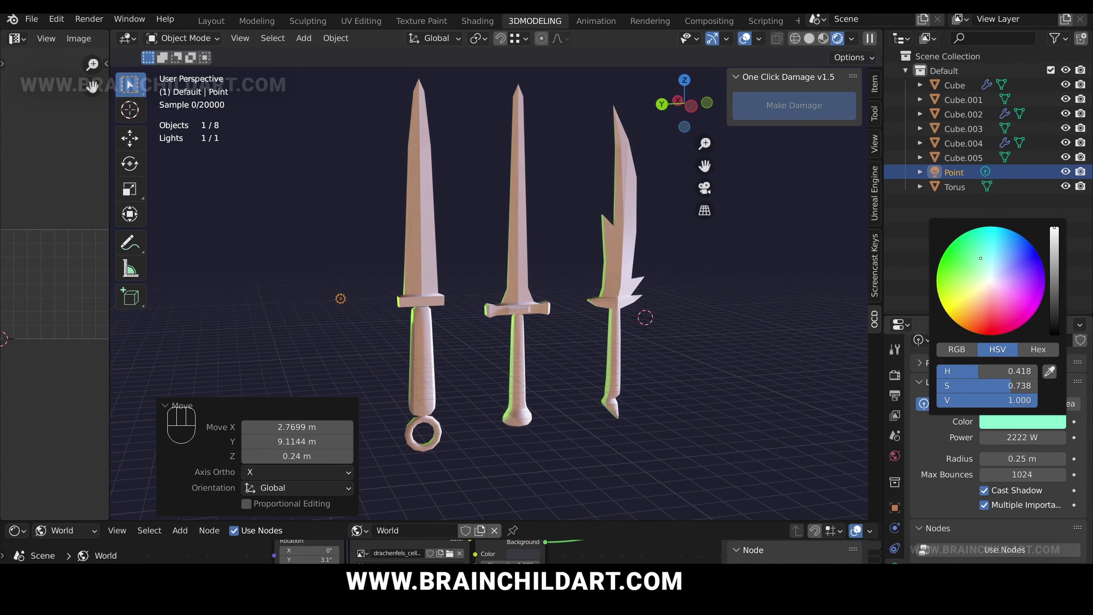
left_click(1004, 264)
Step: Duplicate the point light and move the copy about -34 m along Y and -8.9 m along X, past the third dagger
key("ctrl+space")
scroll(693, 311, "down", 3)
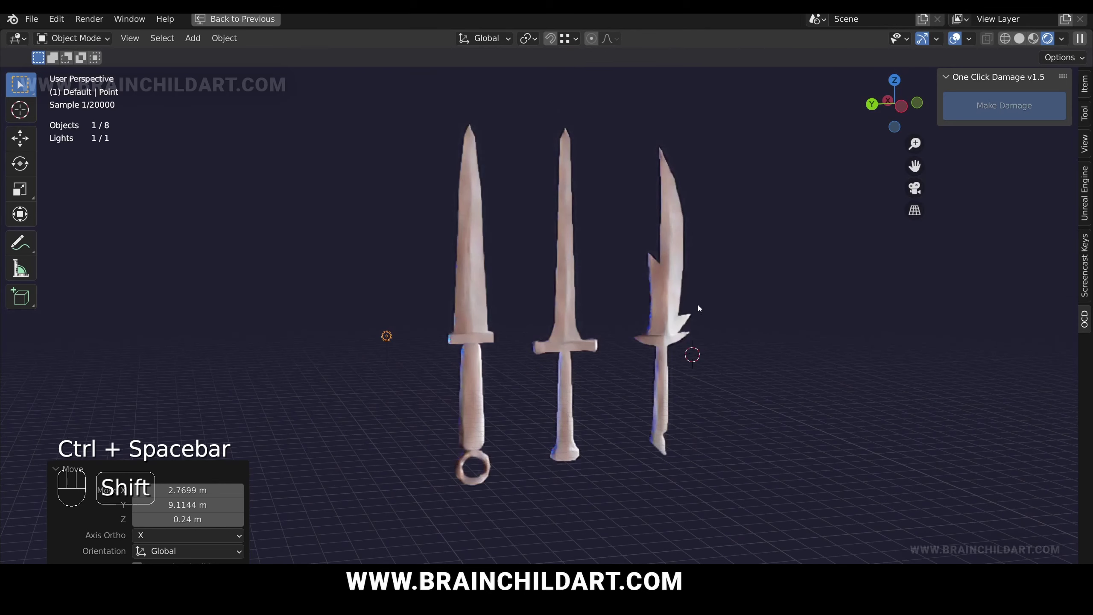
key("shift+d")
key("y")
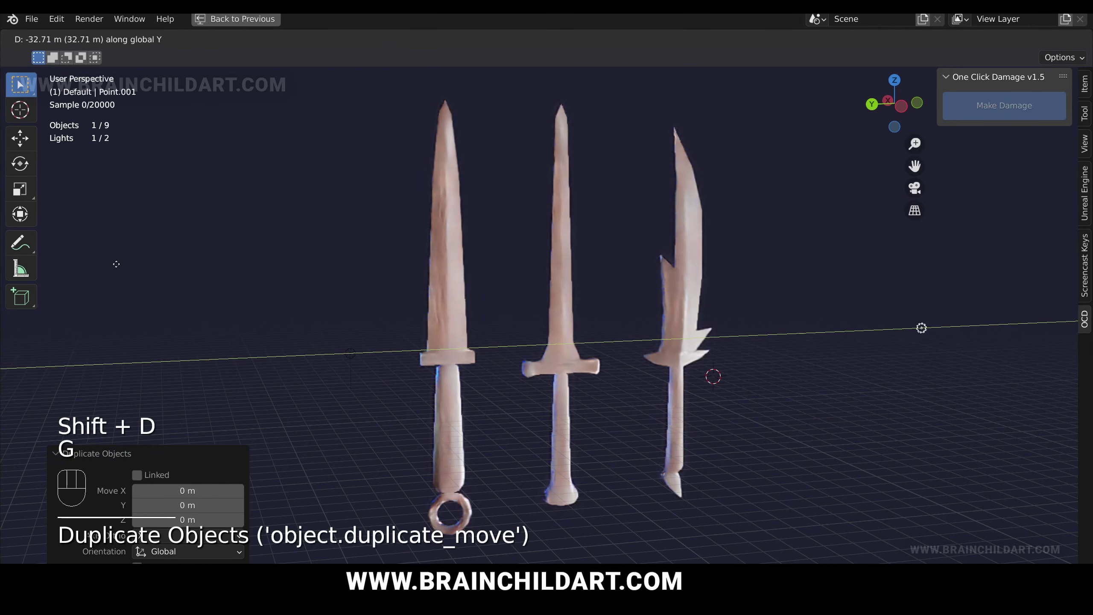
left_click(134, 264)
key("g")
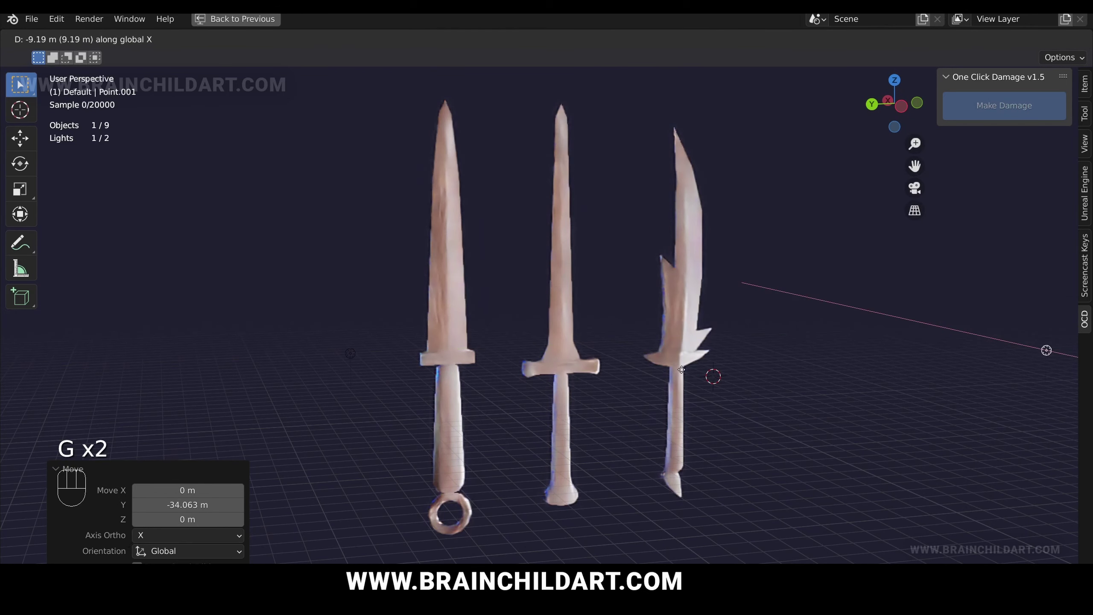
left_click(672, 353)
Step: Change the duplicated light's color to yellow-green
key("ctrl+space")
left_click(994, 422)
left_click(947, 282)
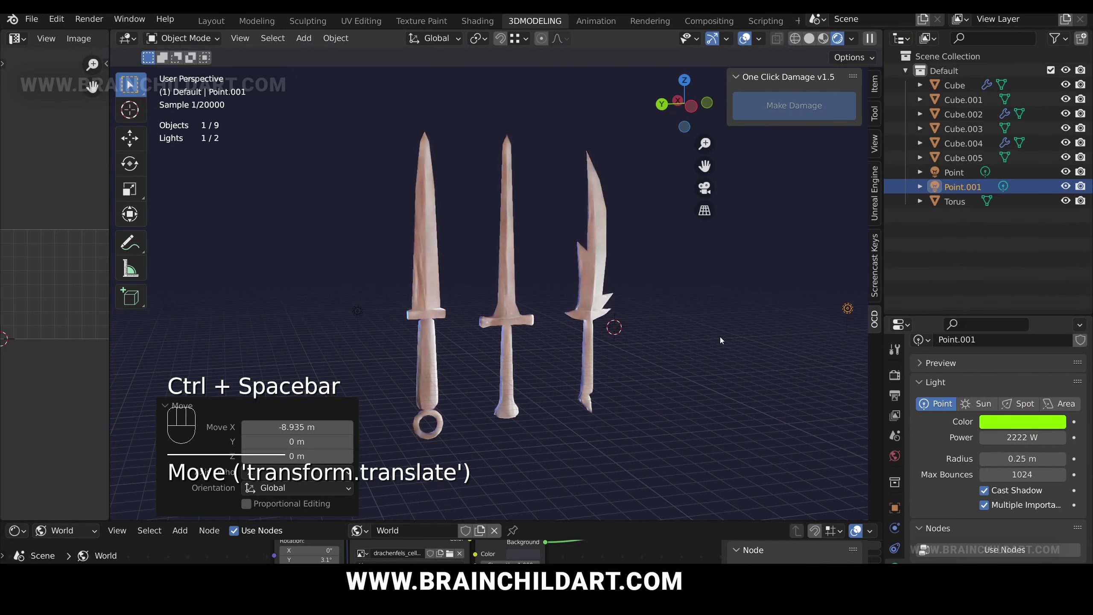
Step: Move the duplicated light about 11 m along the Y axis, closer to the third dagger
key("g")
key("y")
left_click(592, 379)
key("g")
key("y")
right_click(655, 356)
Step: Reposition the duplicated light along the X axis and shift it vertically by about 24.5 m
key("g")
key("x")
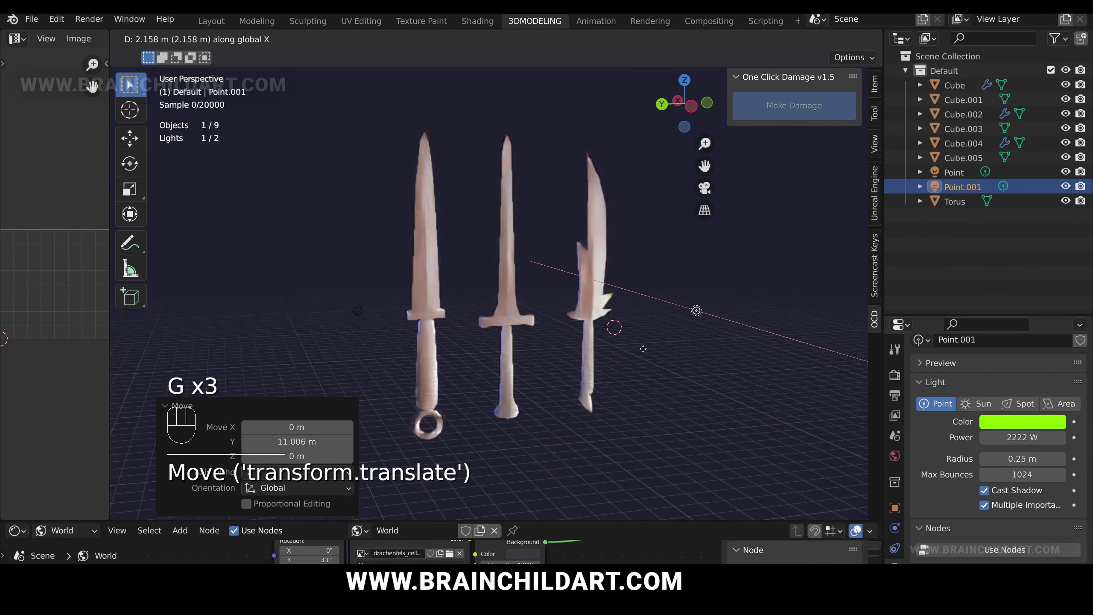
left_click(787, 396)
key("g")
key("z")
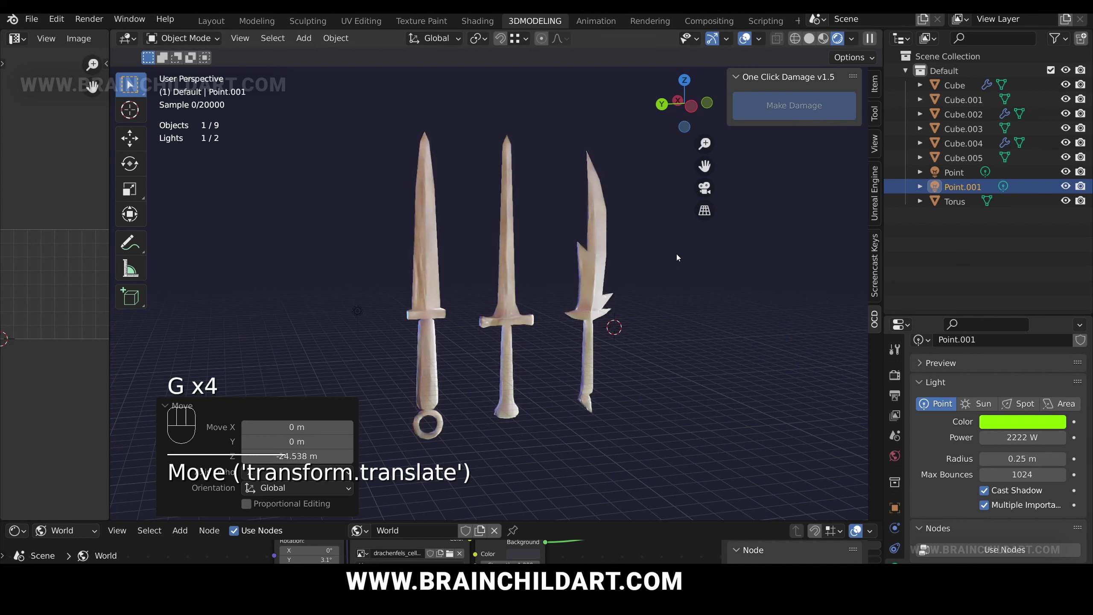
left_click(655, 200)
Step: Select the third dagger's blade and darken its material's base color
left_click(596, 258)
scroll(917, 482, "down", 4)
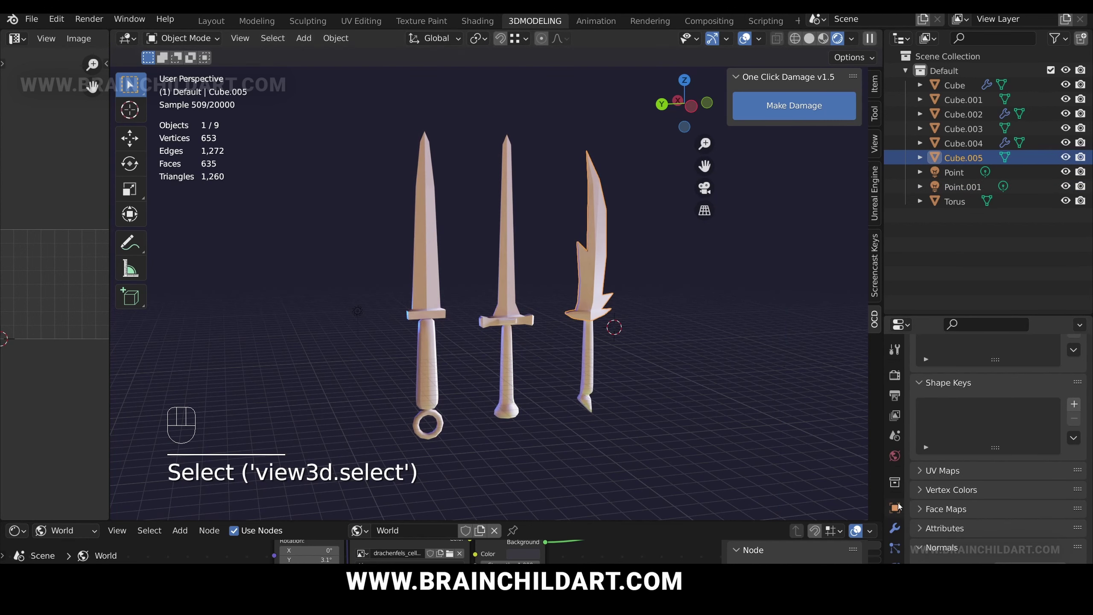
left_click(894, 542)
left_click(1029, 458)
left_click_drag(1055, 259, 1056, 291)
Step: Set the blade material's metallic to 0.211, specular to 0.746 and roughness to about 0.365
scroll(1014, 436, "down", 10)
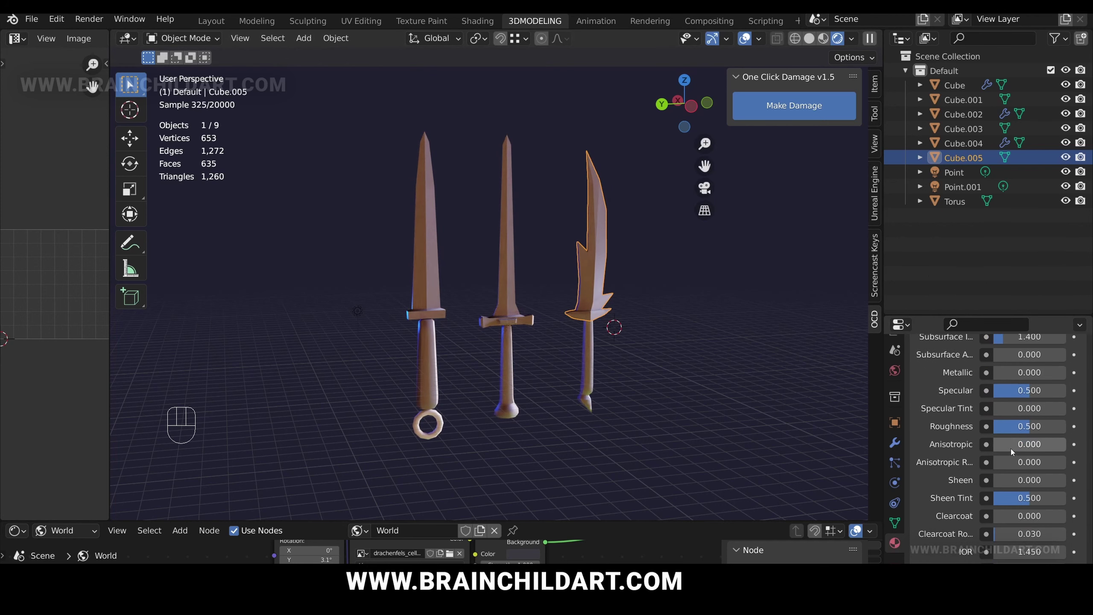
scroll(1011, 449, "up", 2)
left_click_drag(1005, 407, 1046, 425)
left_click_drag(1029, 461, 1021, 460)
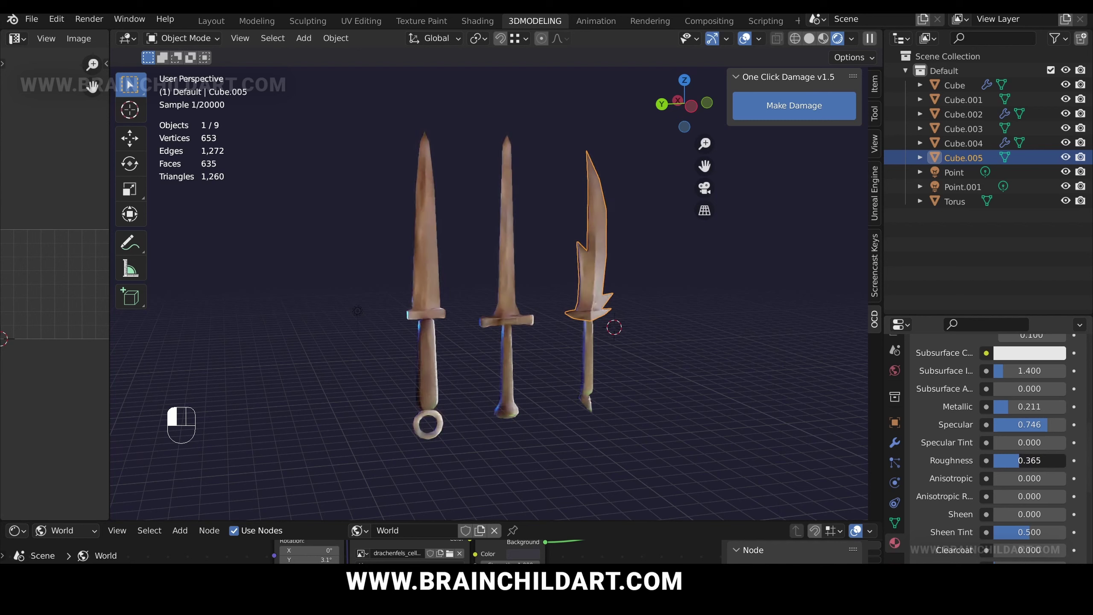
Step: Tint the base color of DefaultMaterial pale blue and apply that material to the first dagger's ring pommel
left_click(736, 378)
left_click(421, 428)
left_click(508, 371)
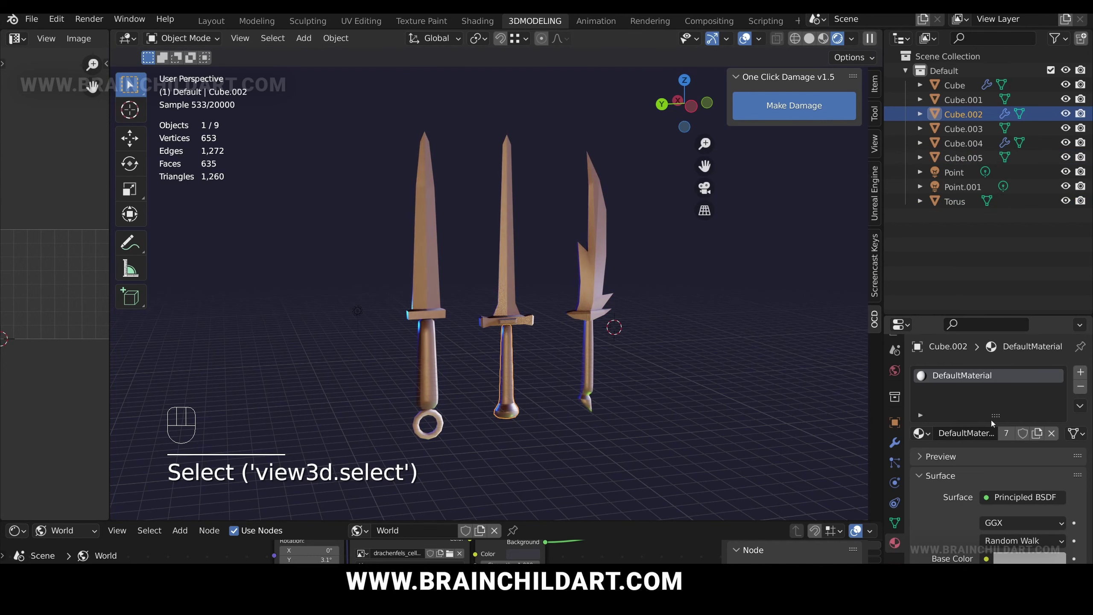
left_click(1018, 558)
left_click_drag(994, 403, 1000, 396)
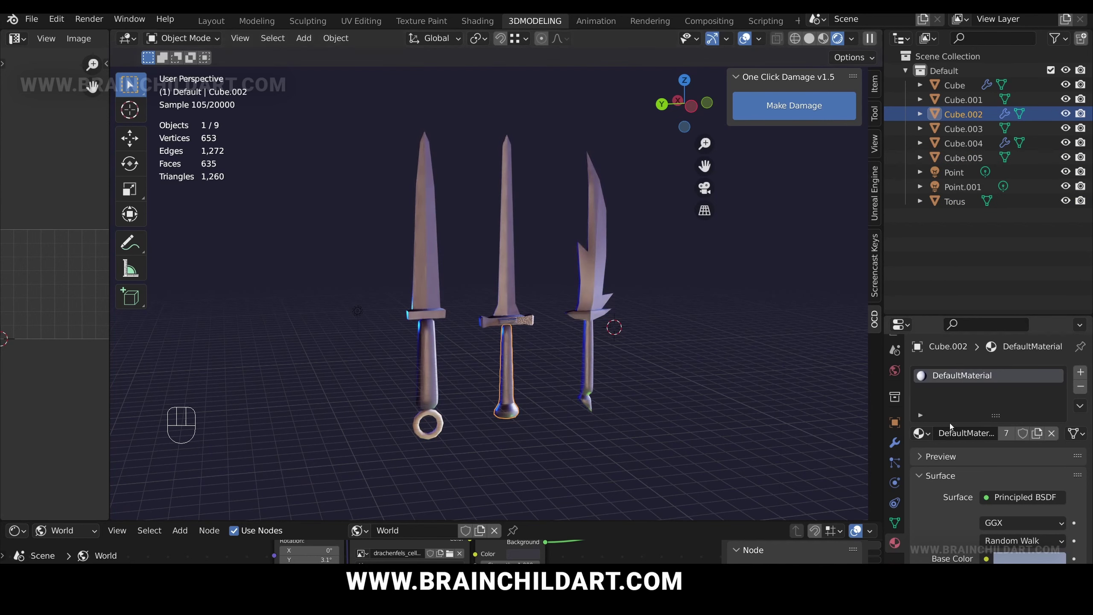
left_click_drag(556, 415, 416, 423)
left_click(540, 390)
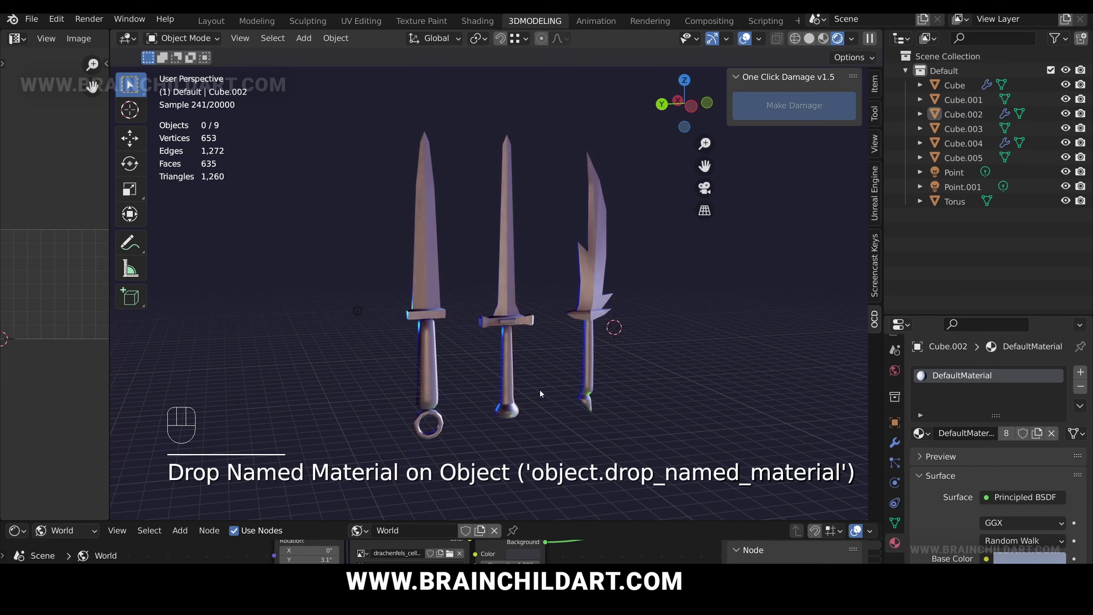
Step: Change the color of the point light beside the first dagger to turquoise green, with hue 0.395 and full saturation
left_click(357, 313)
left_click(1022, 454)
left_click(955, 342)
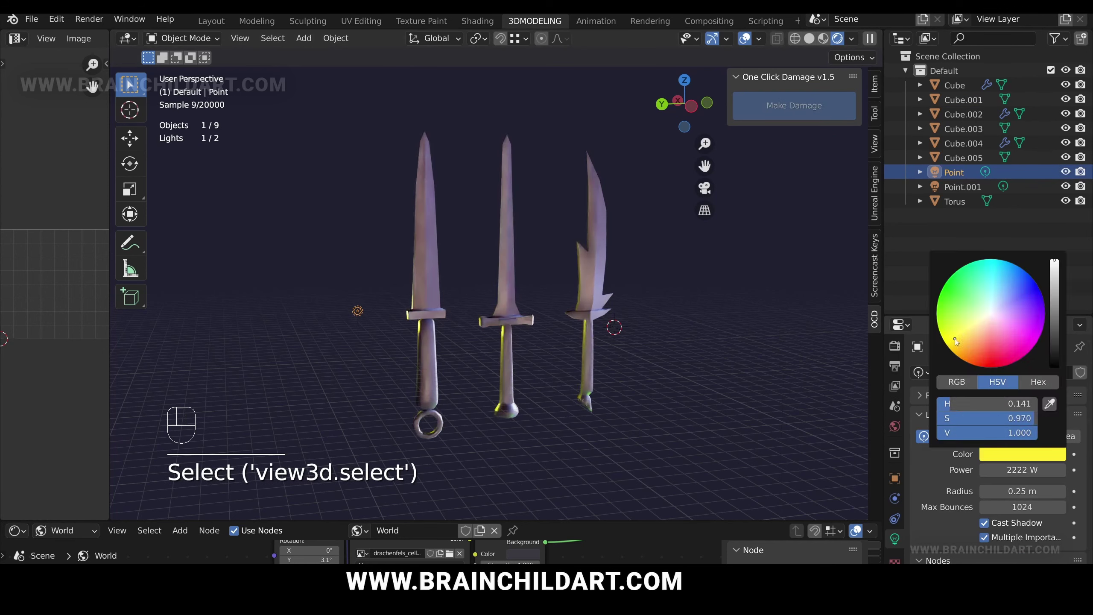
left_click_drag(958, 341, 970, 269)
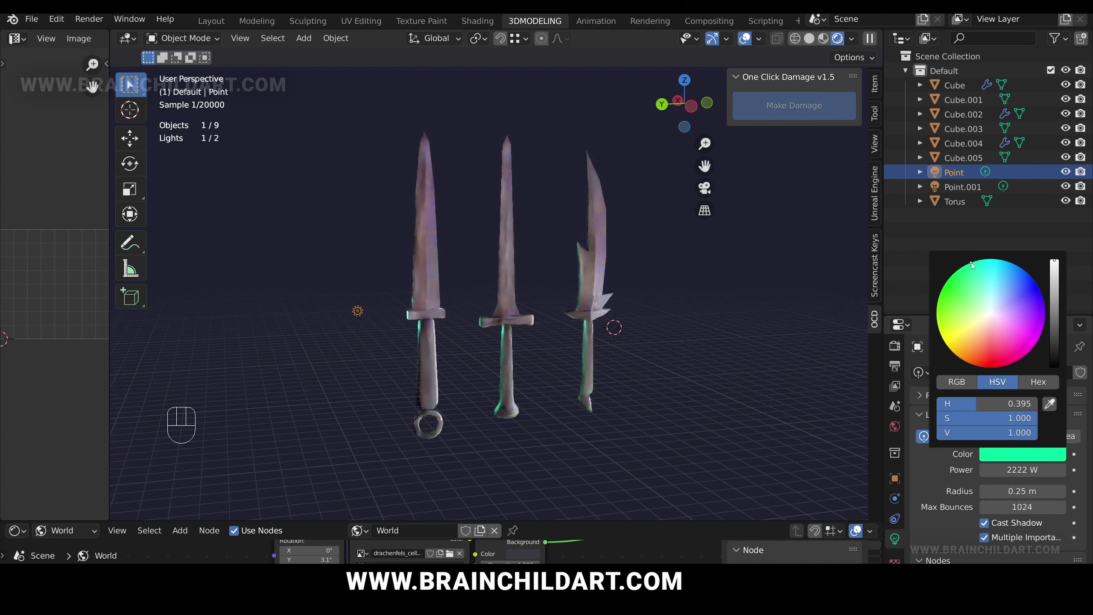
left_click(765, 343)
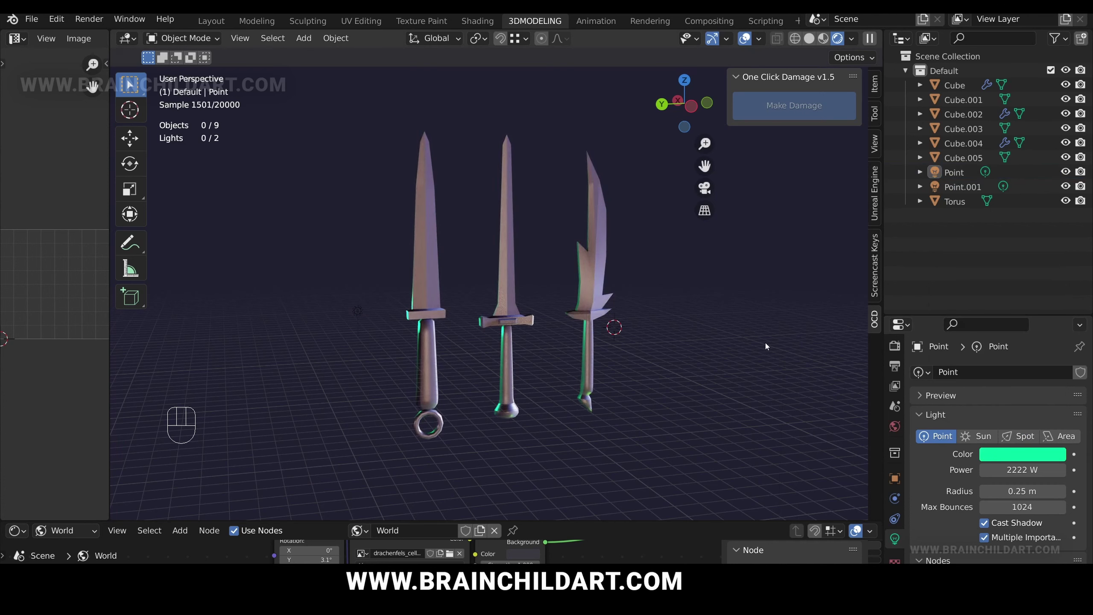
Step: Try different Auto Smooth angles on the first dagger's handle and settle on 73.9°
left_click(430, 388)
left_click(895, 579)
scroll(1020, 464, "down", 5)
left_click_drag(1051, 482, 968, 482)
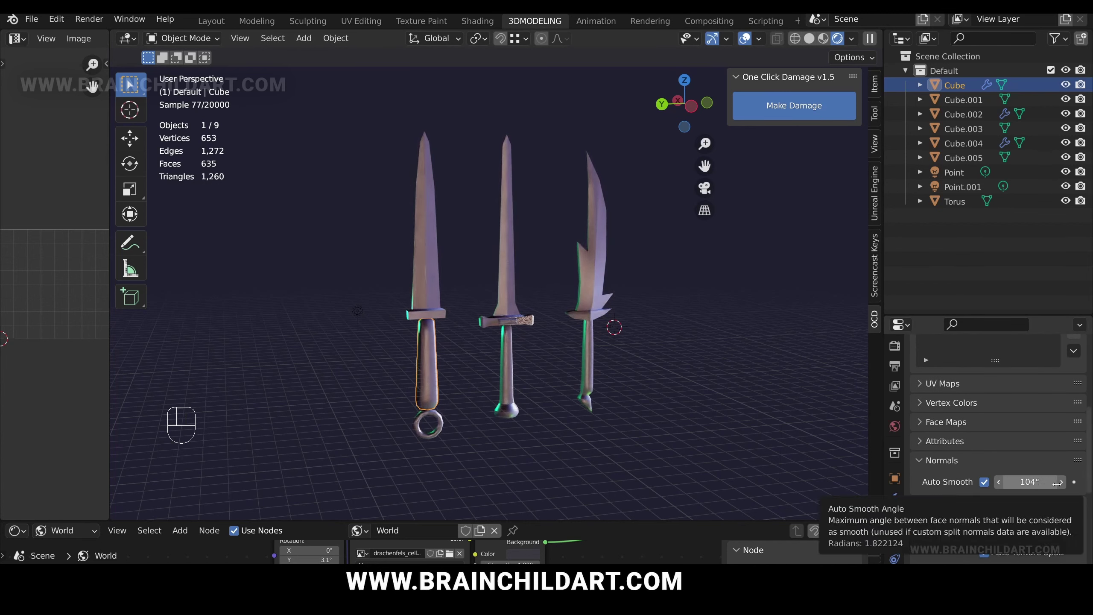
left_click_drag(1051, 481, 984, 481)
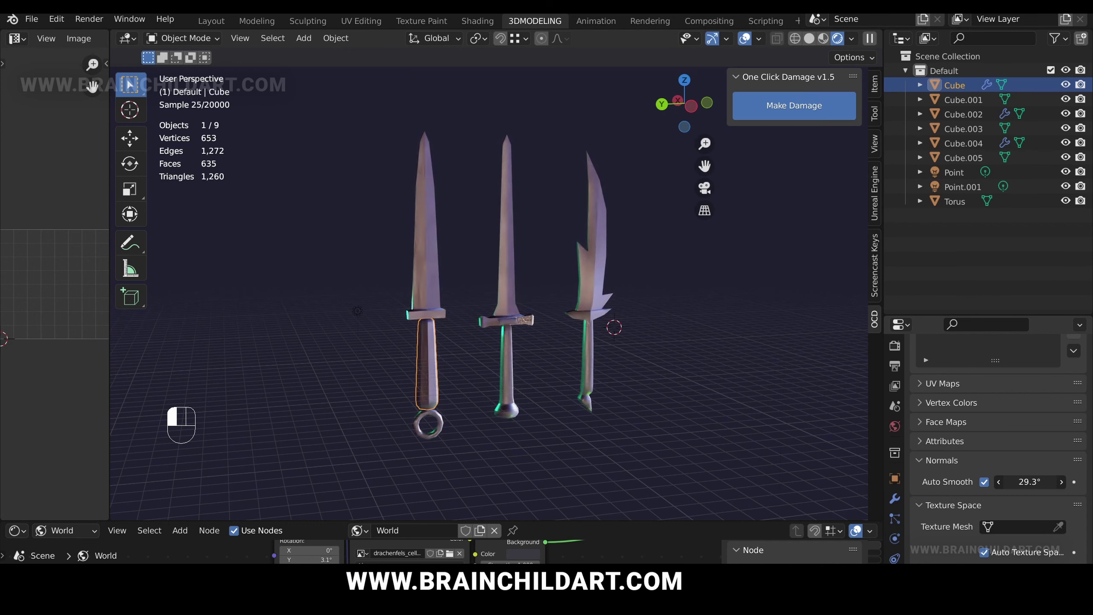
key("ctrl+z")
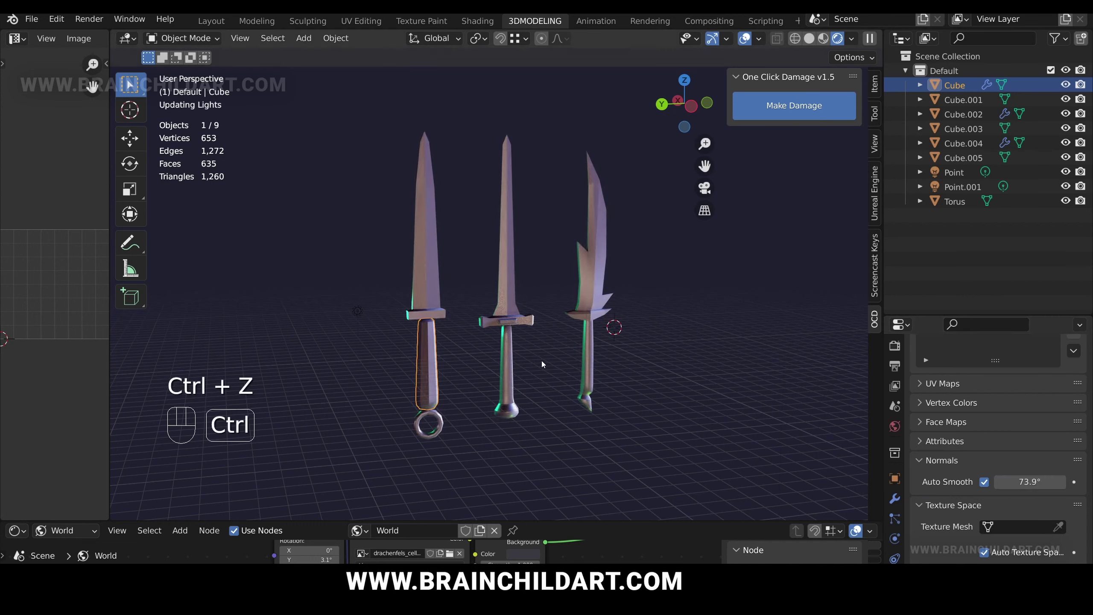
Step: Slide the edge loop near the lower end of the first dagger's handle by a factor of -0.5
key("Tab")
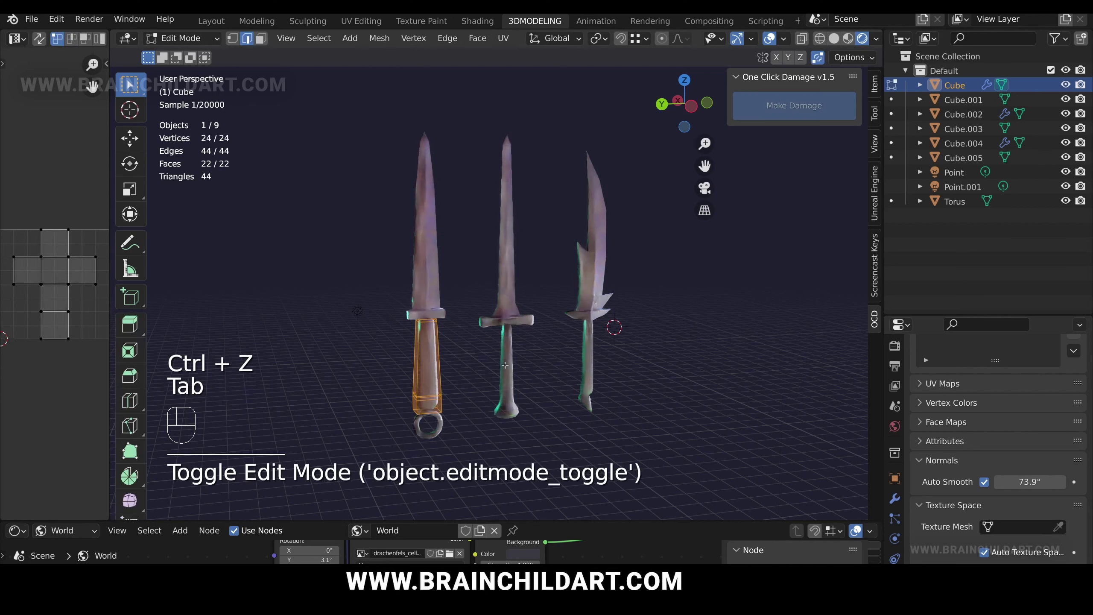
left_click(434, 399, "alt")
key("g")
key("g")
left_click(450, 403)
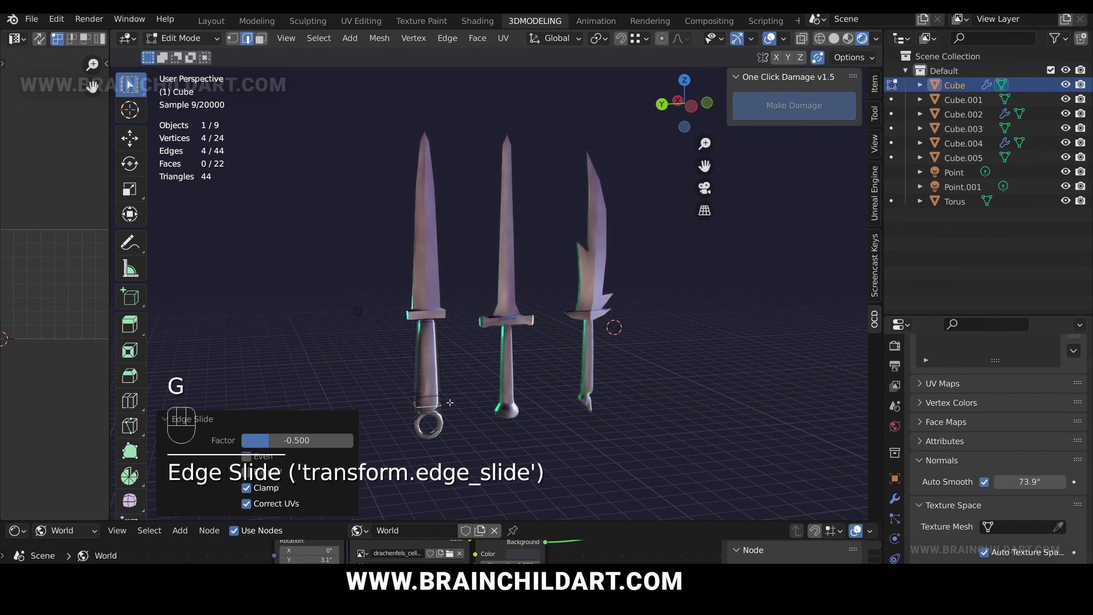